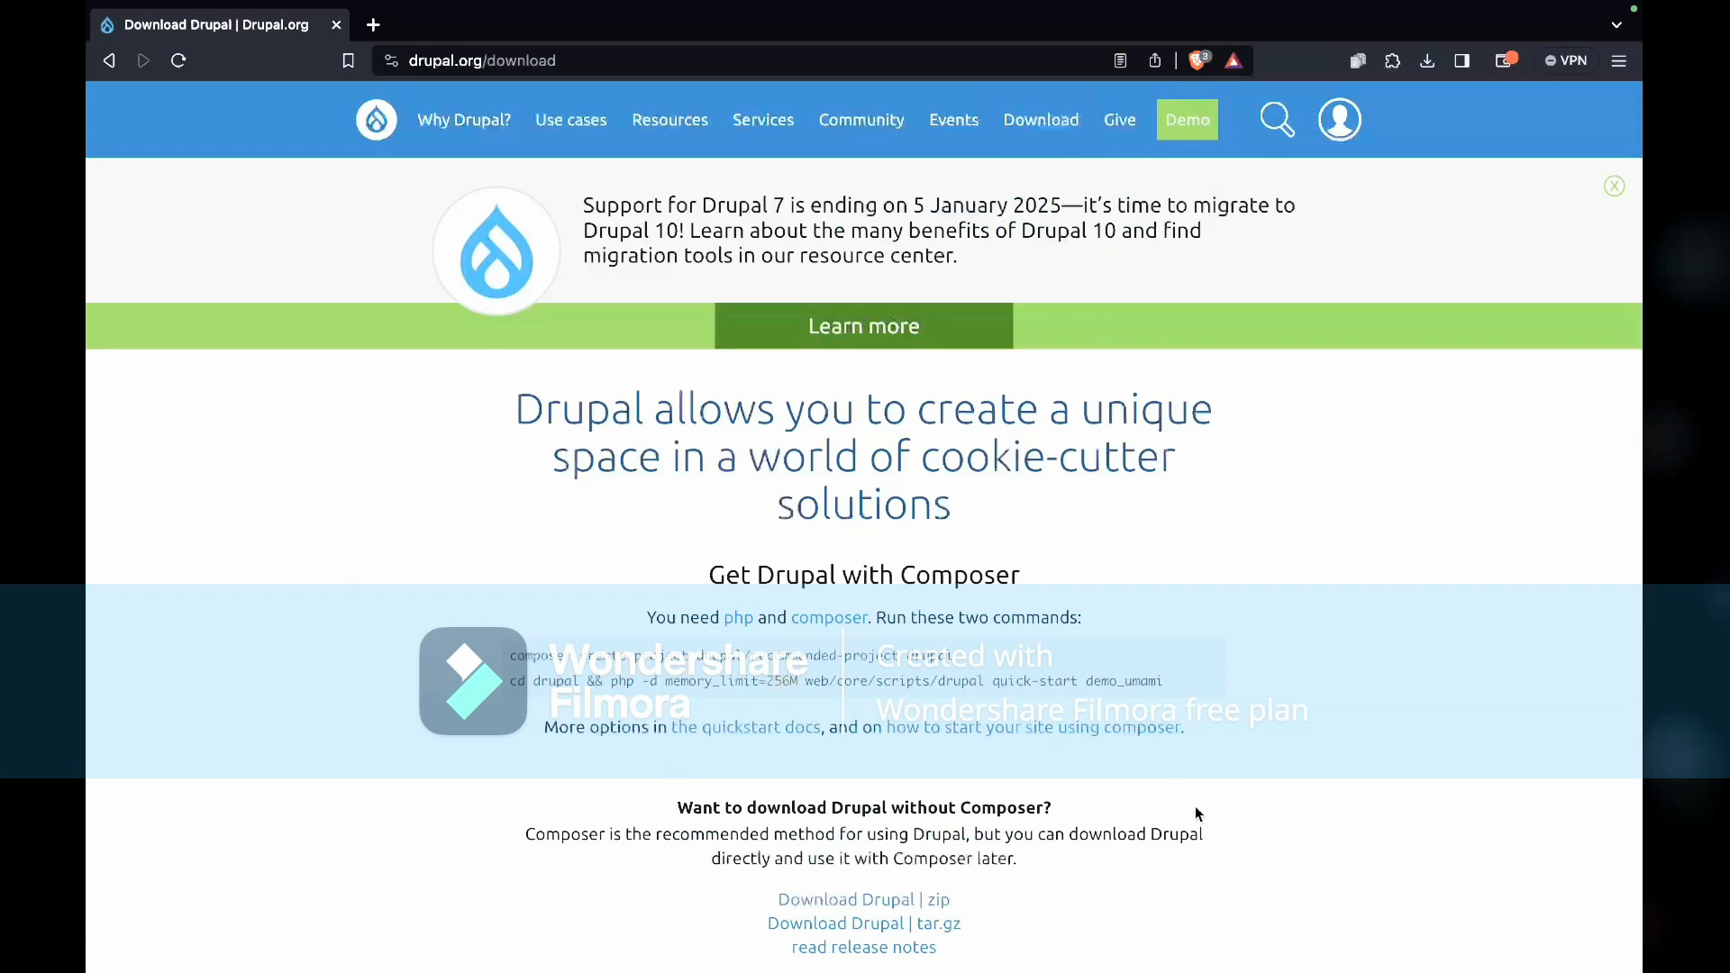
scroll(1195, 814, "down", 3)
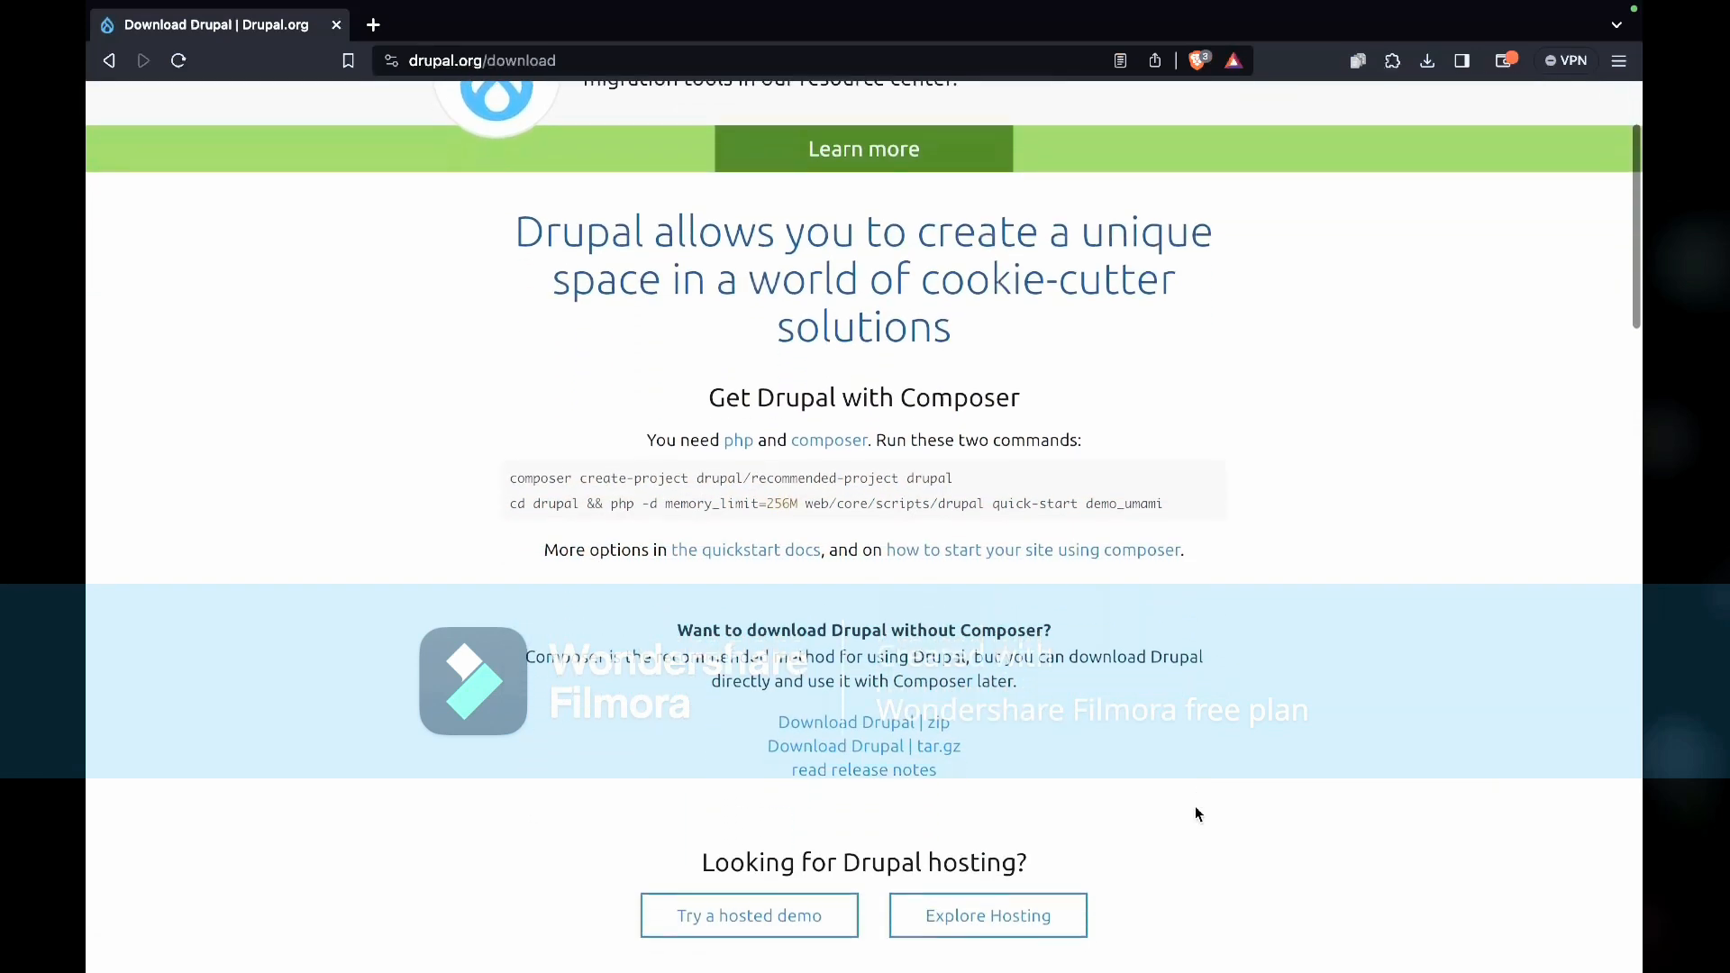
scroll(1194, 813, "up", 3)
mouse_move(743, 131)
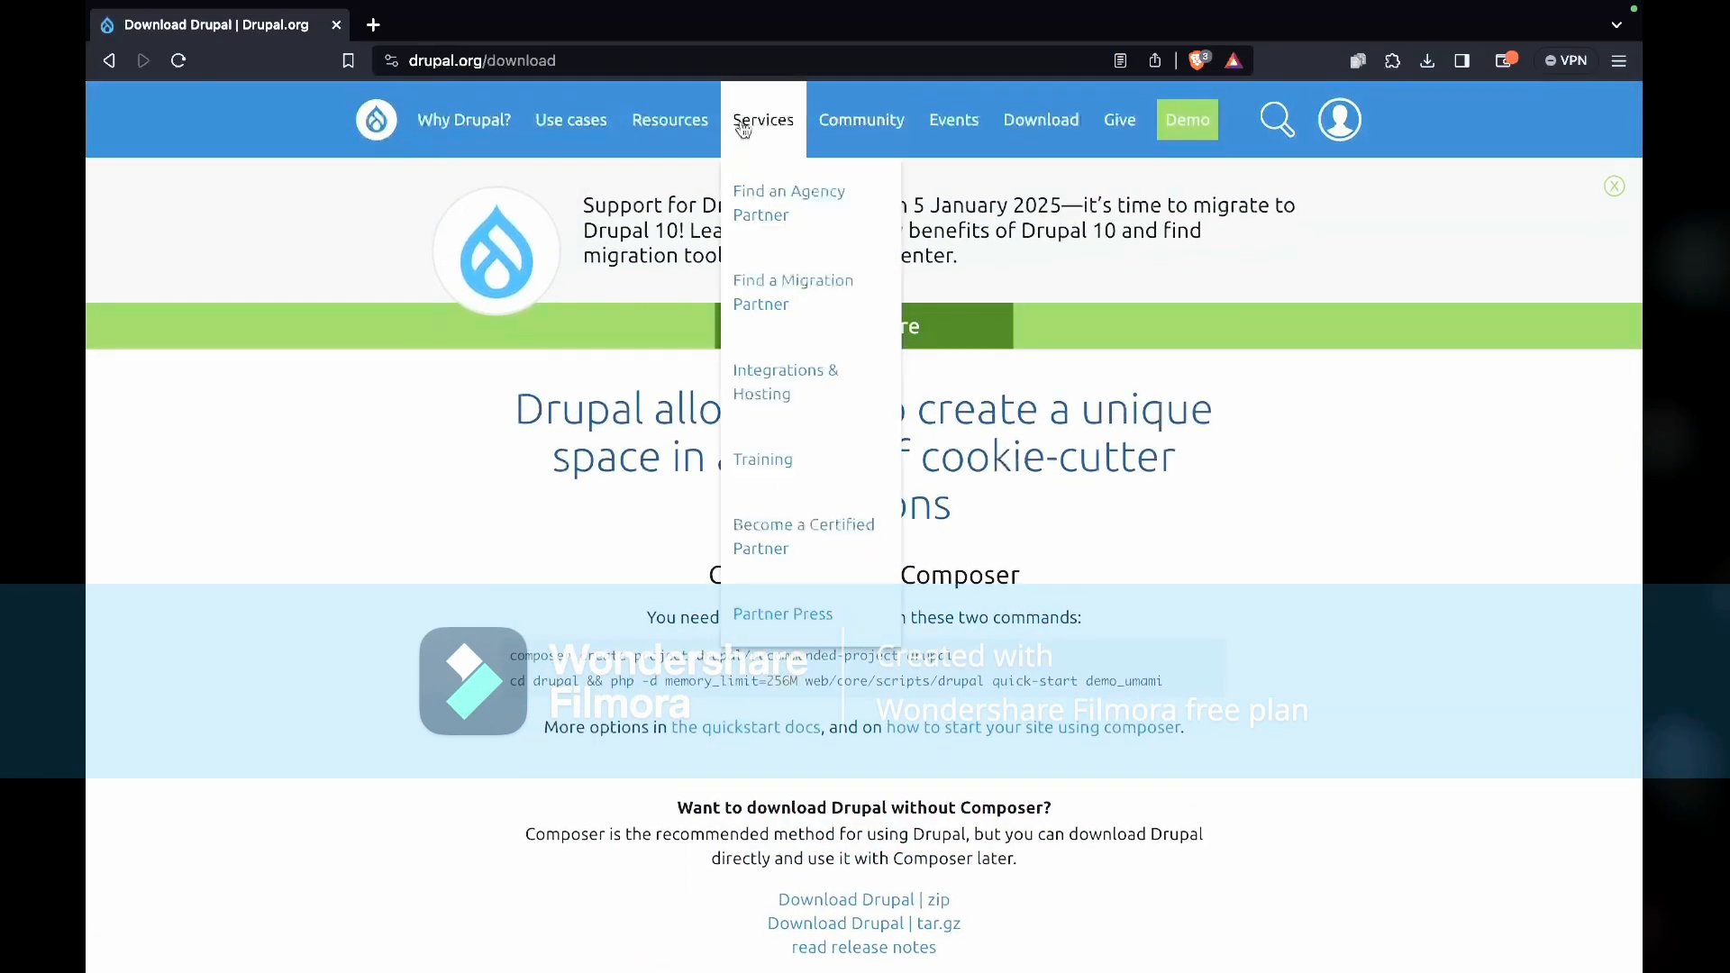
mouse_move(1045, 146)
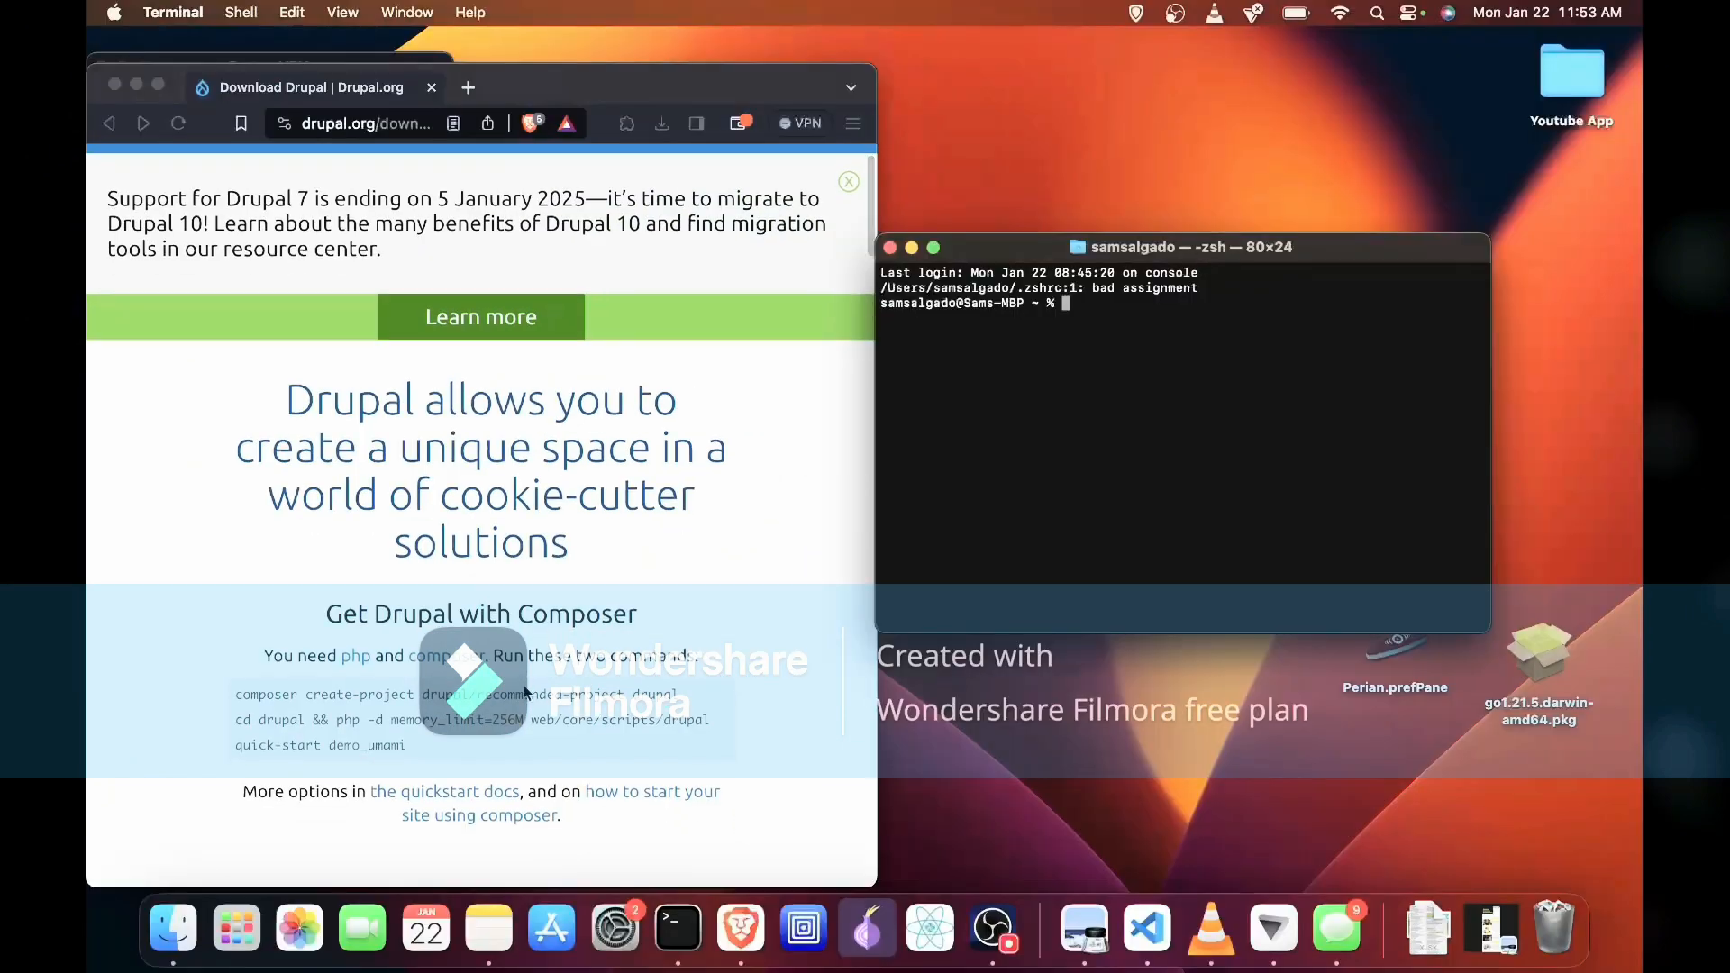
Try to run the download page's first command in Terminal: composer create-project drupal/recommended-project drupal
left_click(525, 690)
triple_click(526, 690)
key("super+c")
key("super+Tab")
key("super+v")
key("Return")
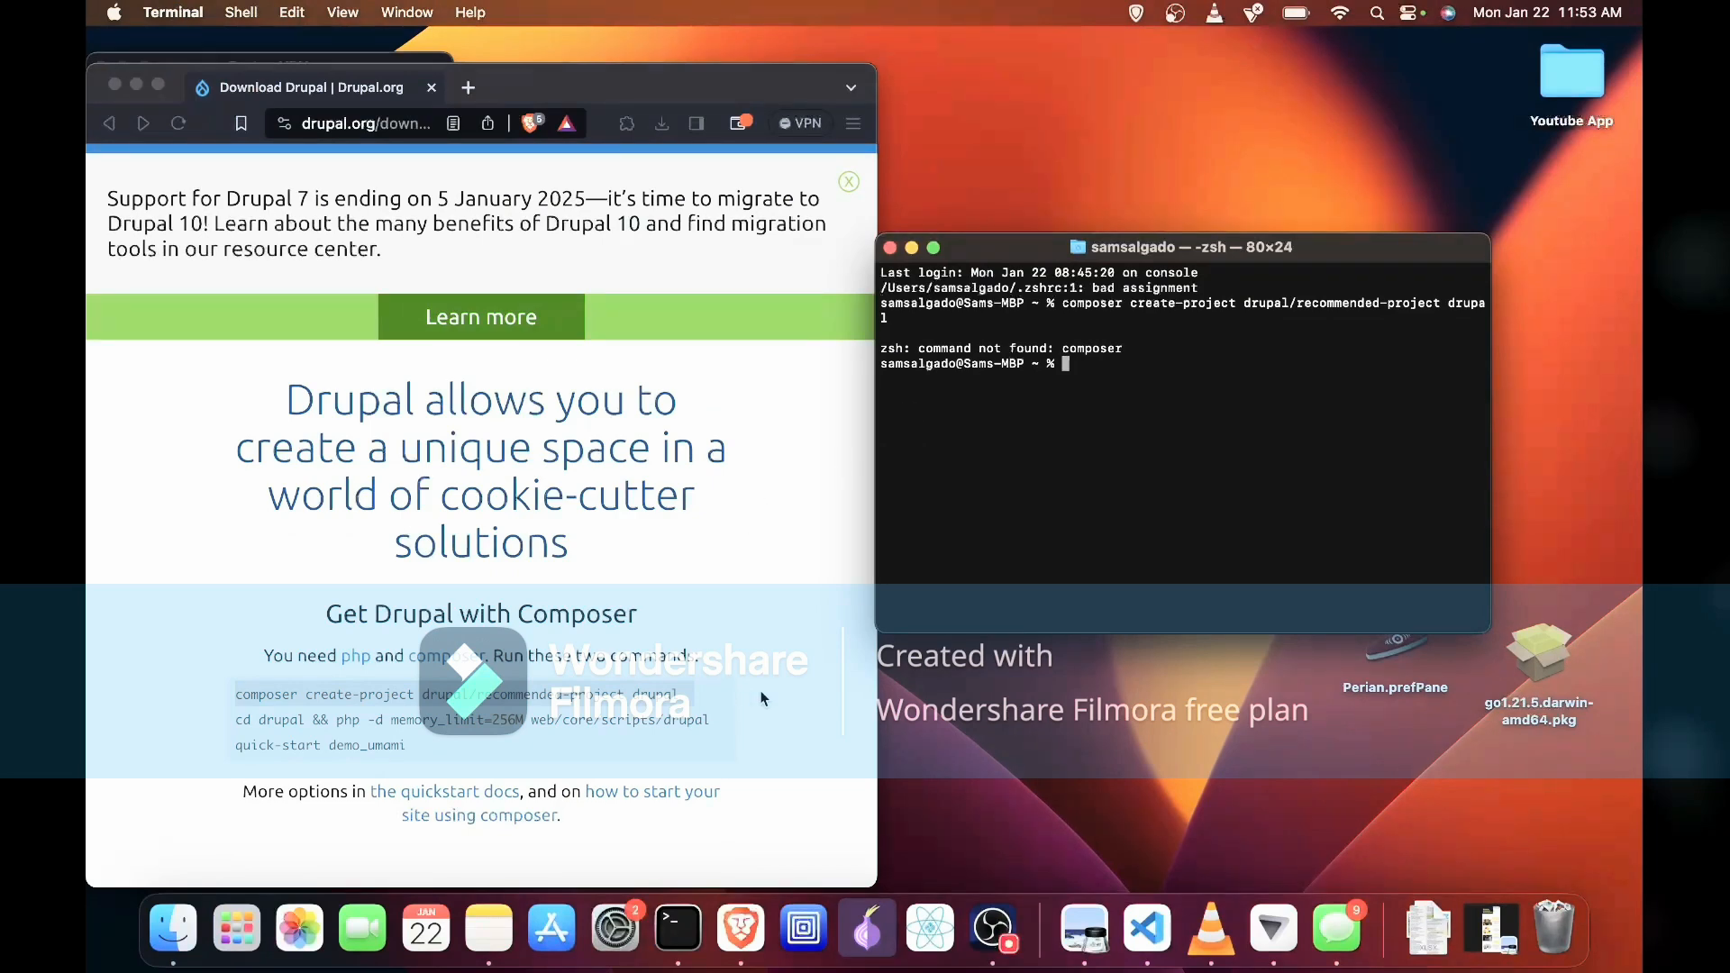
Switch back to Brave, search the web for "composer brew install" and open the composer page on Homebrew Formulae
key("super+Tab")
scroll(761, 698, "down", 5)
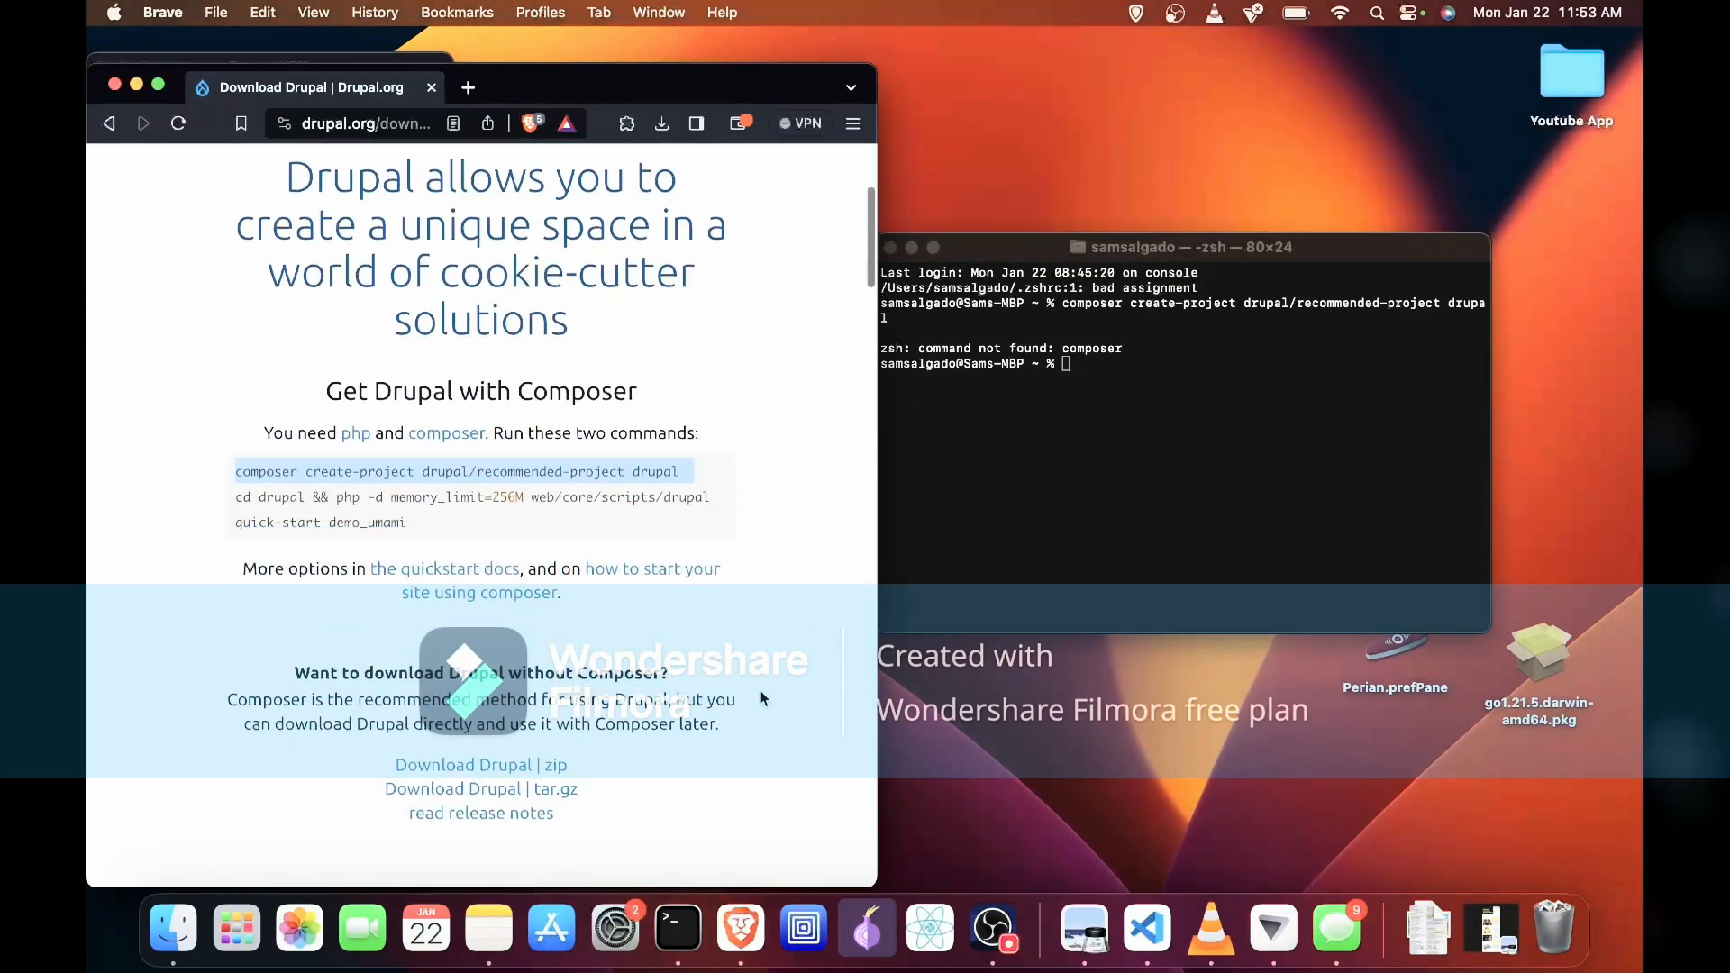
scroll(761, 698, "down", 2)
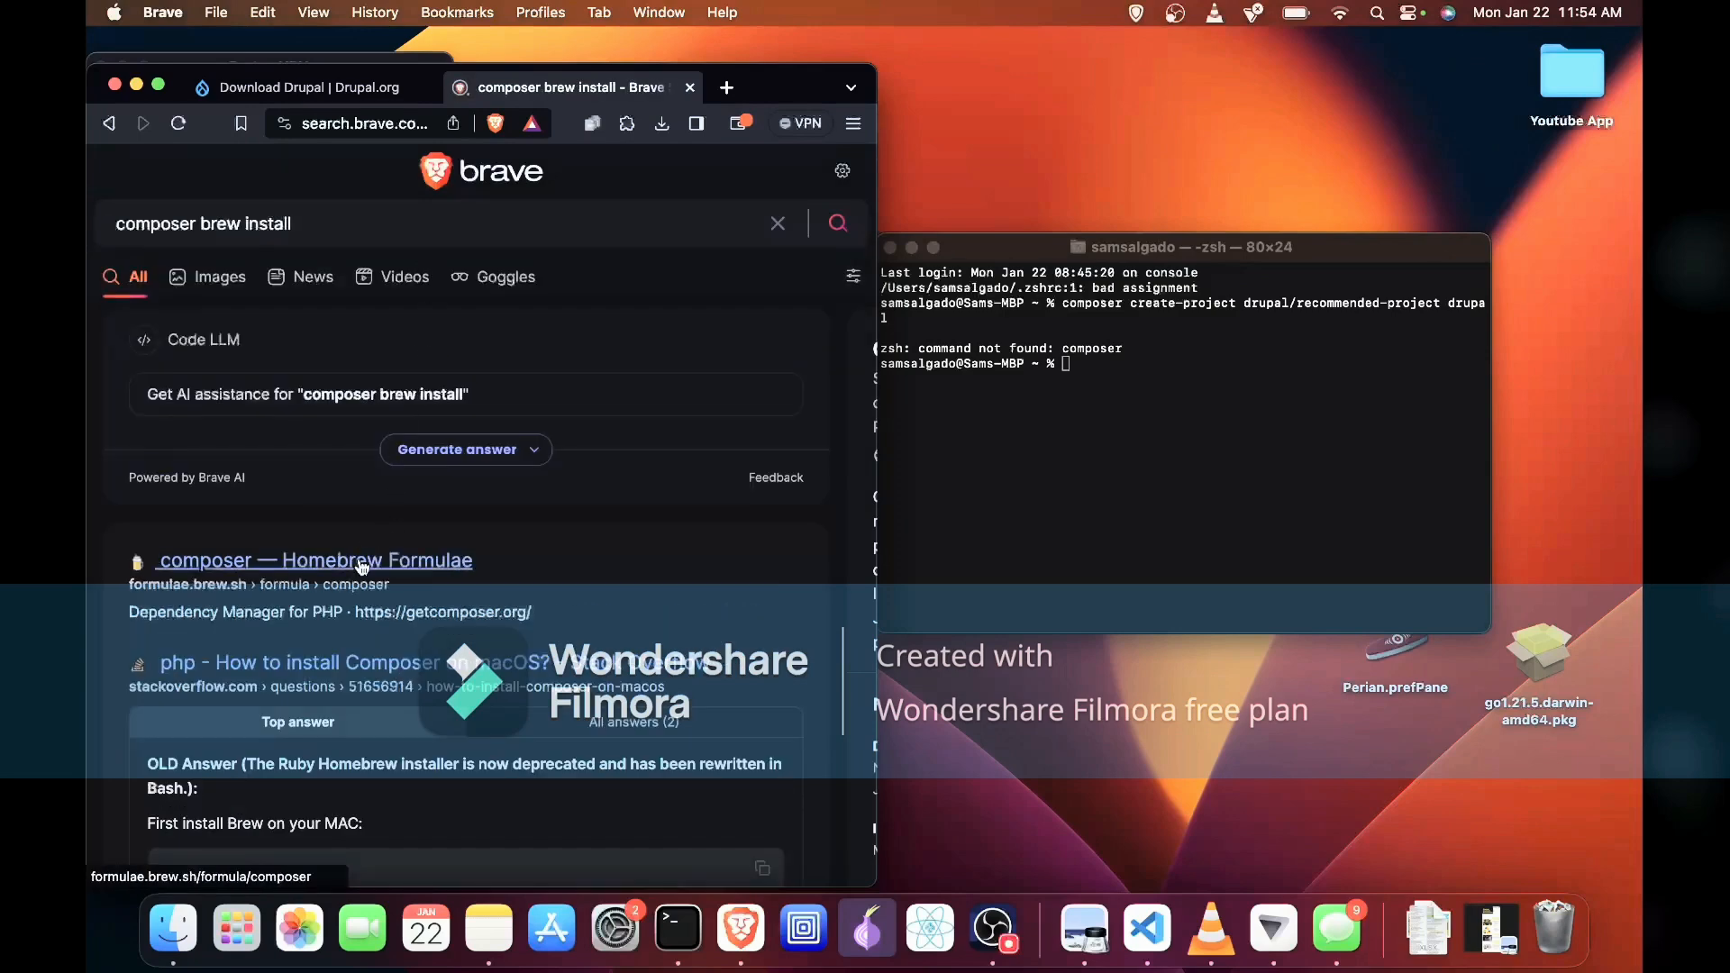
left_click(361, 567)
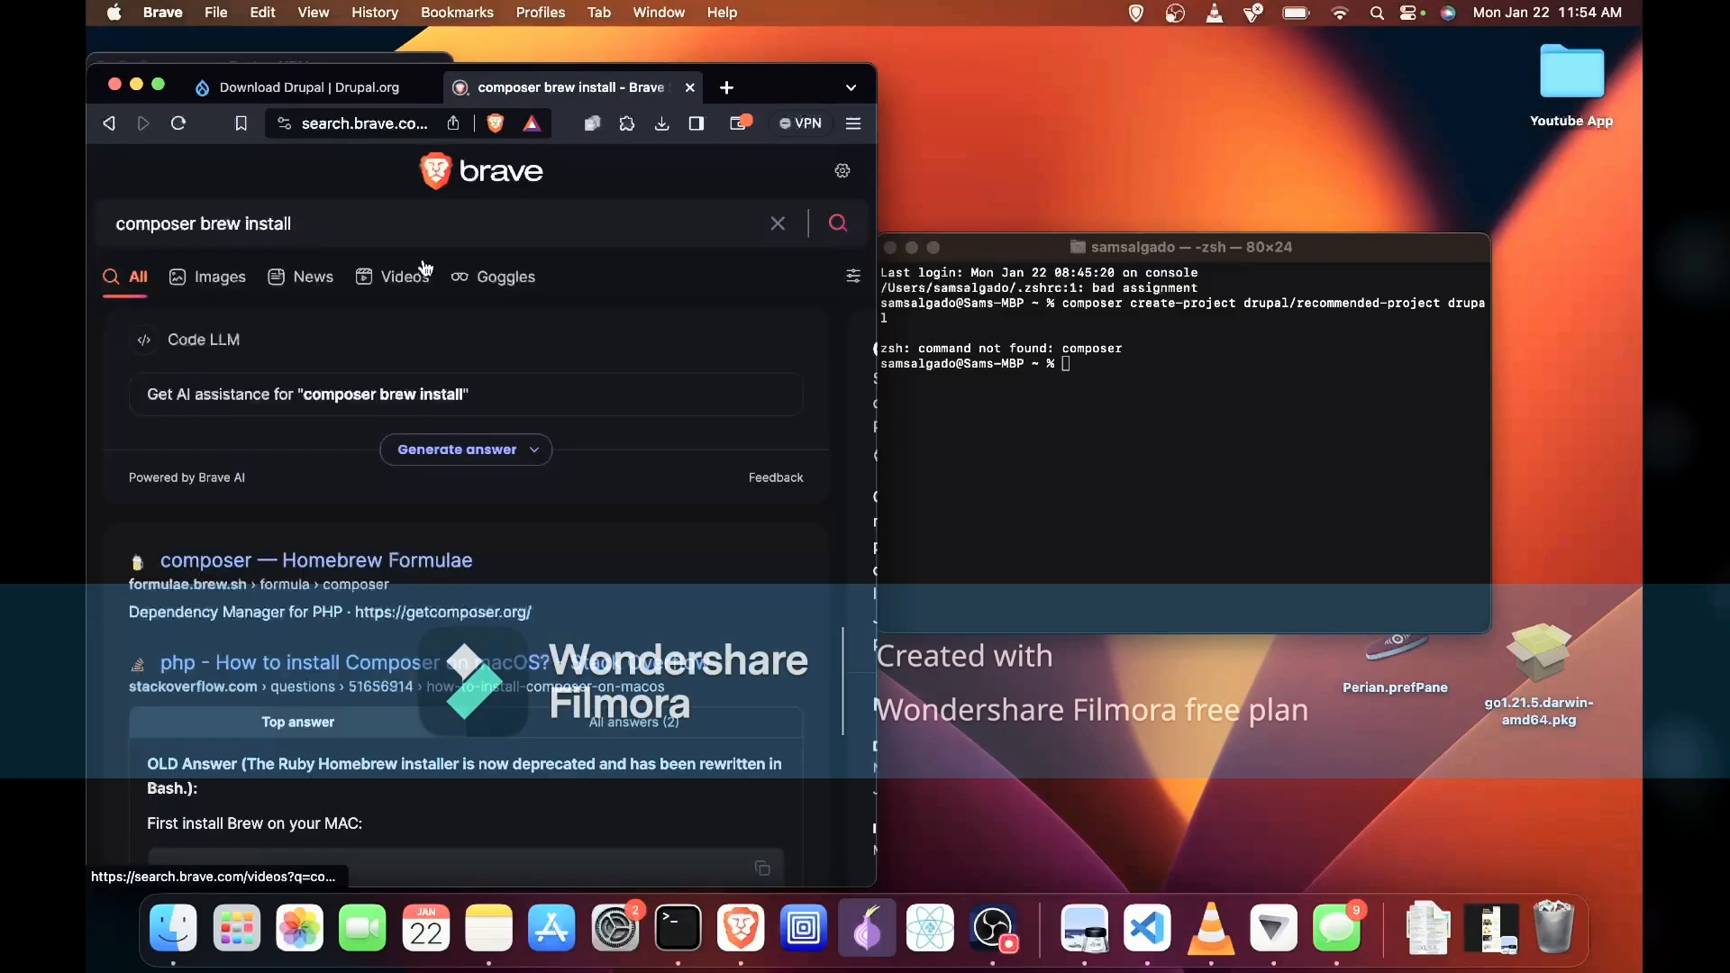
left_click(360, 560)
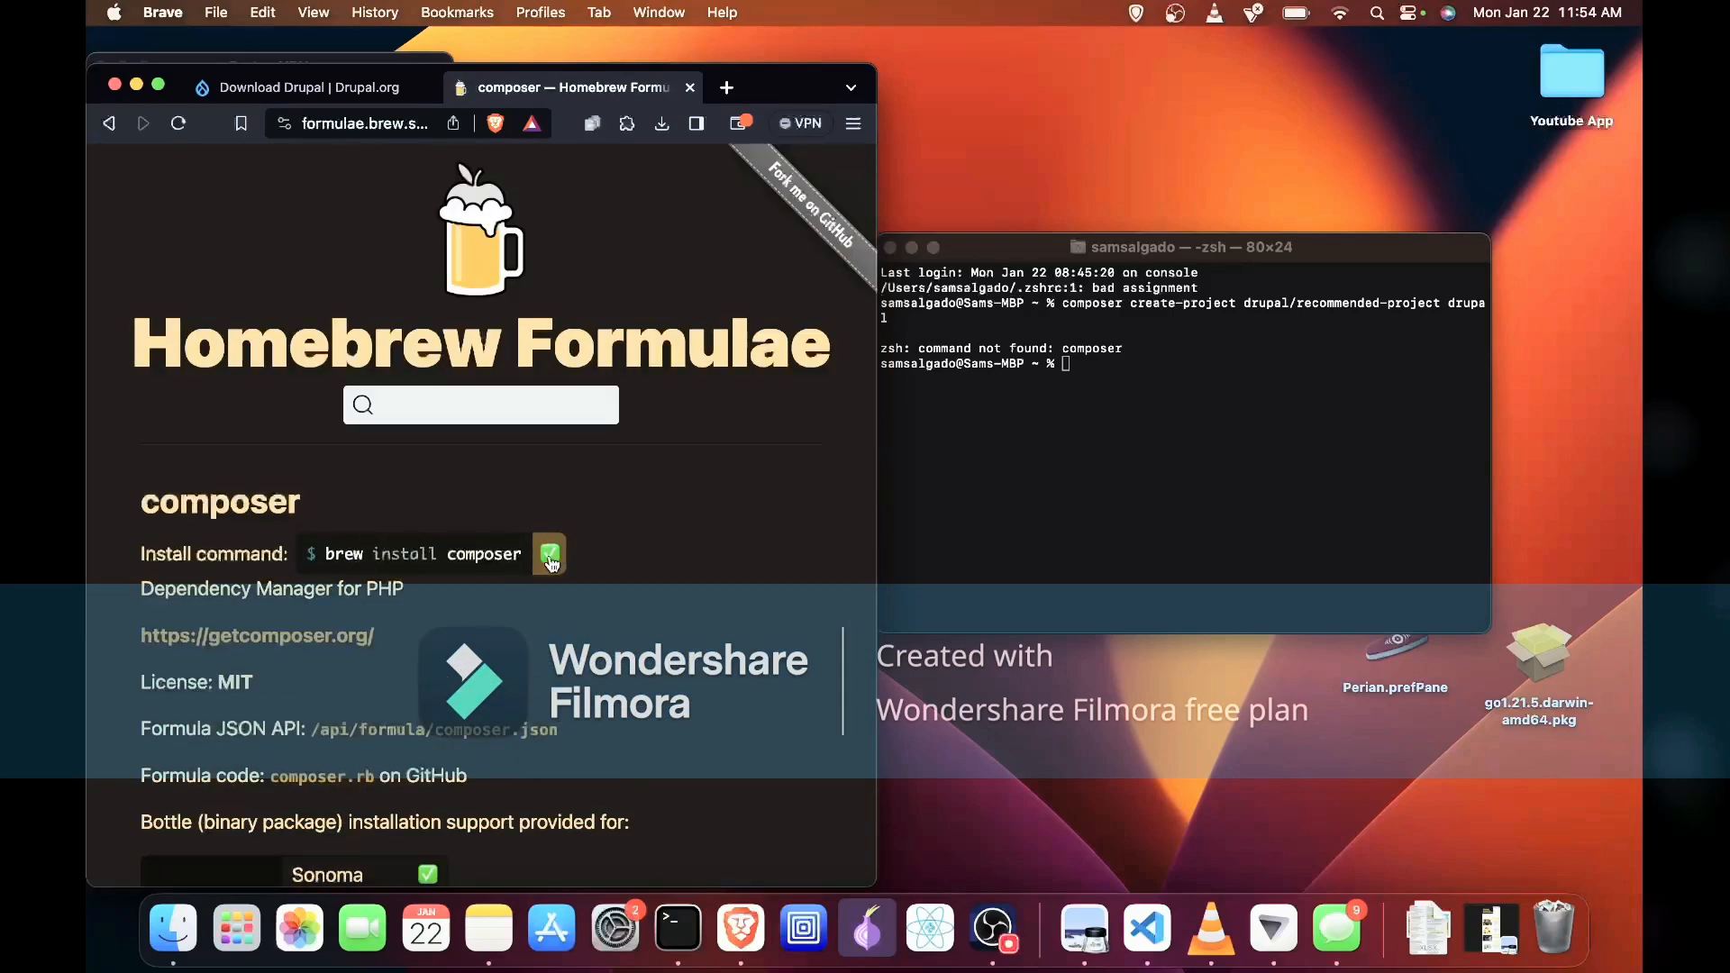
Run the Homebrew install command in Terminal: brew install composer
left_click(1090, 371)
key("super+v")
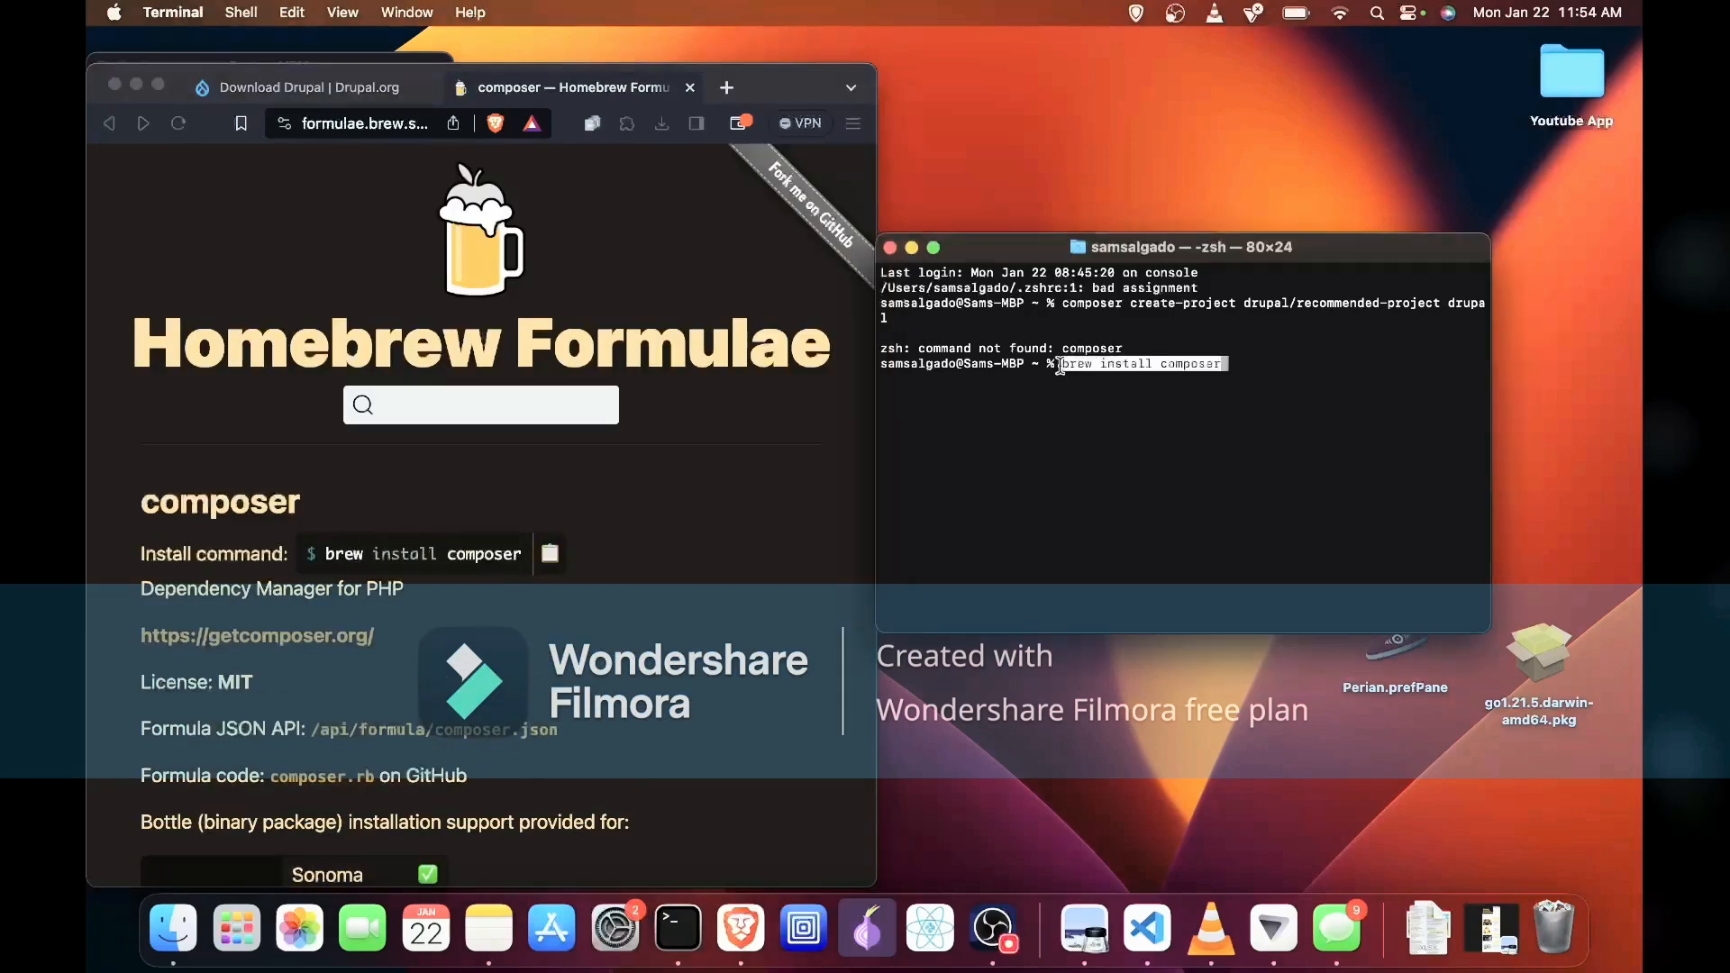
key("Return")
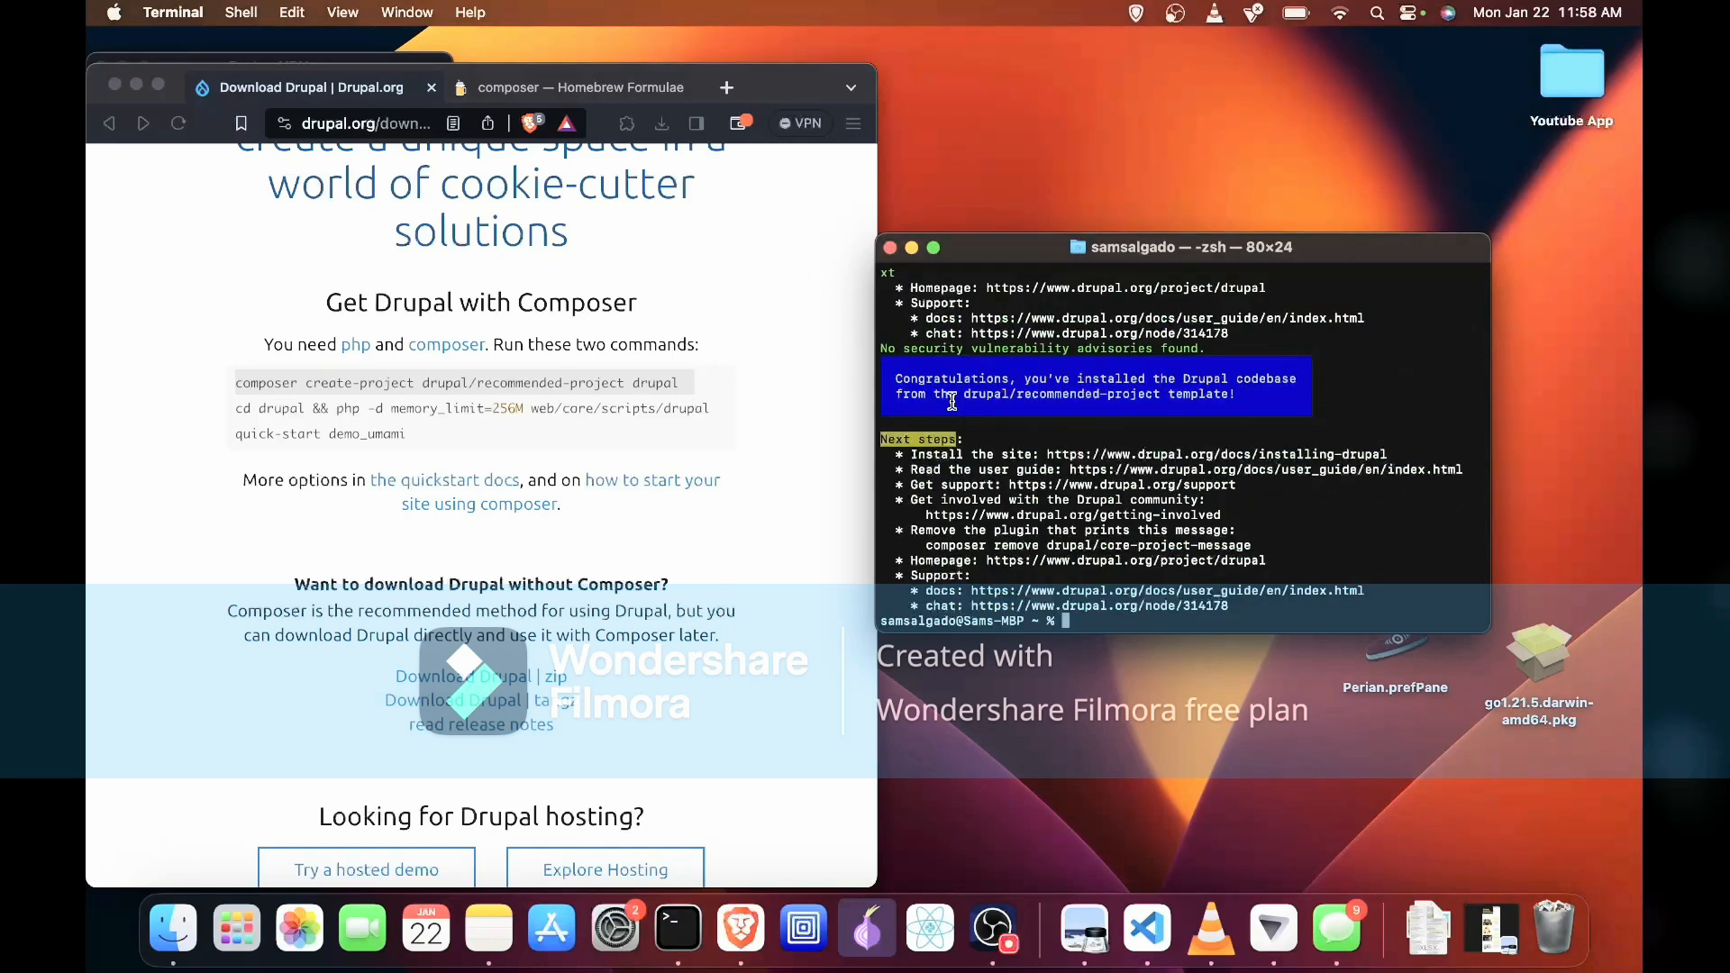
Copy the download page's second command and run it in Terminal: cd drupal && php -d memory_limit=256M web/core/scripts/drupal quick-start demo_umami
left_click(555, 400)
triple_click(507, 401)
right_click(427, 419)
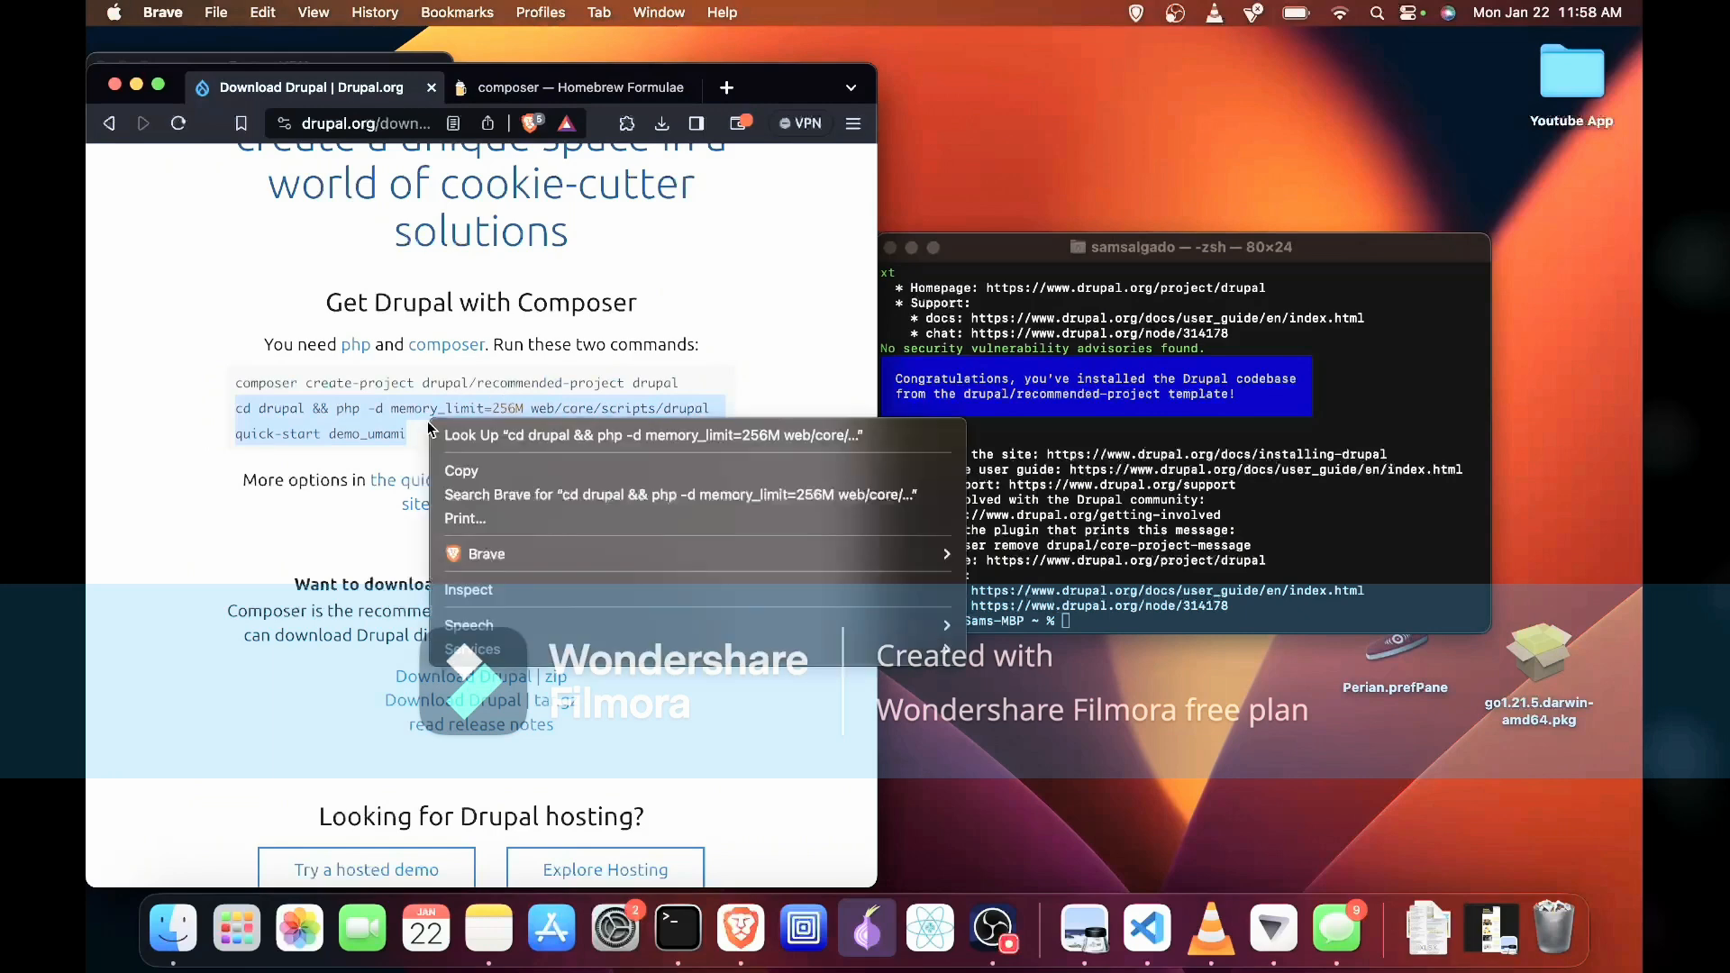
left_click(477, 468)
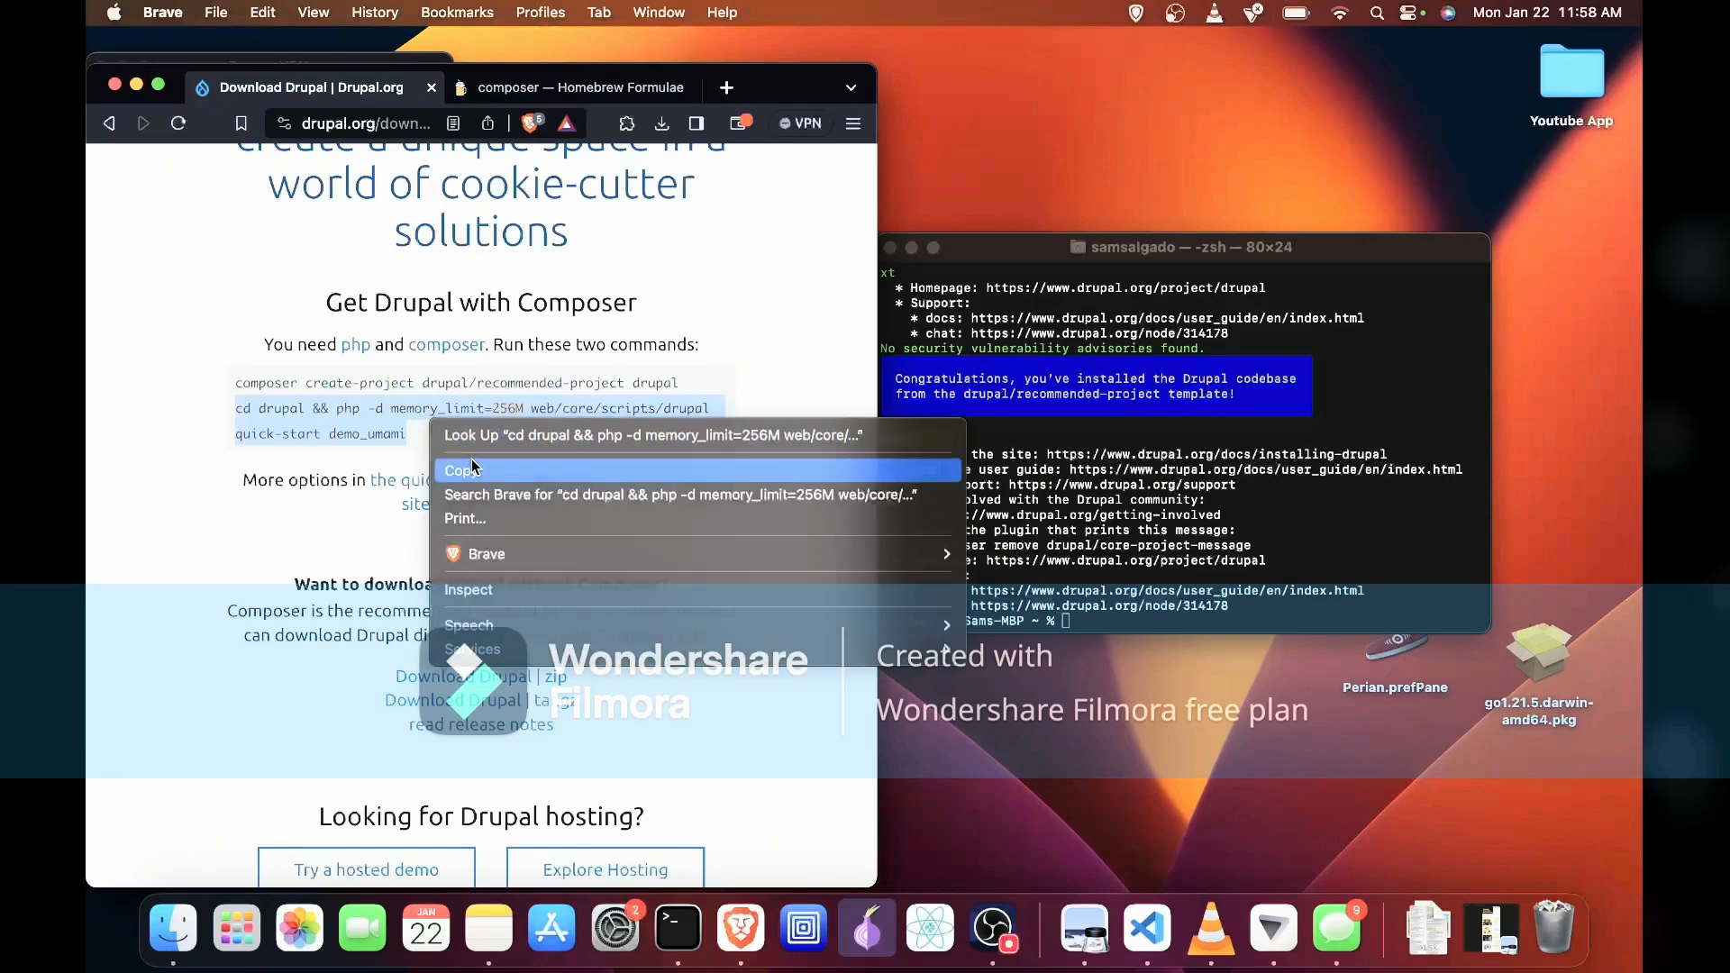
left_click(1095, 628)
key("super+v")
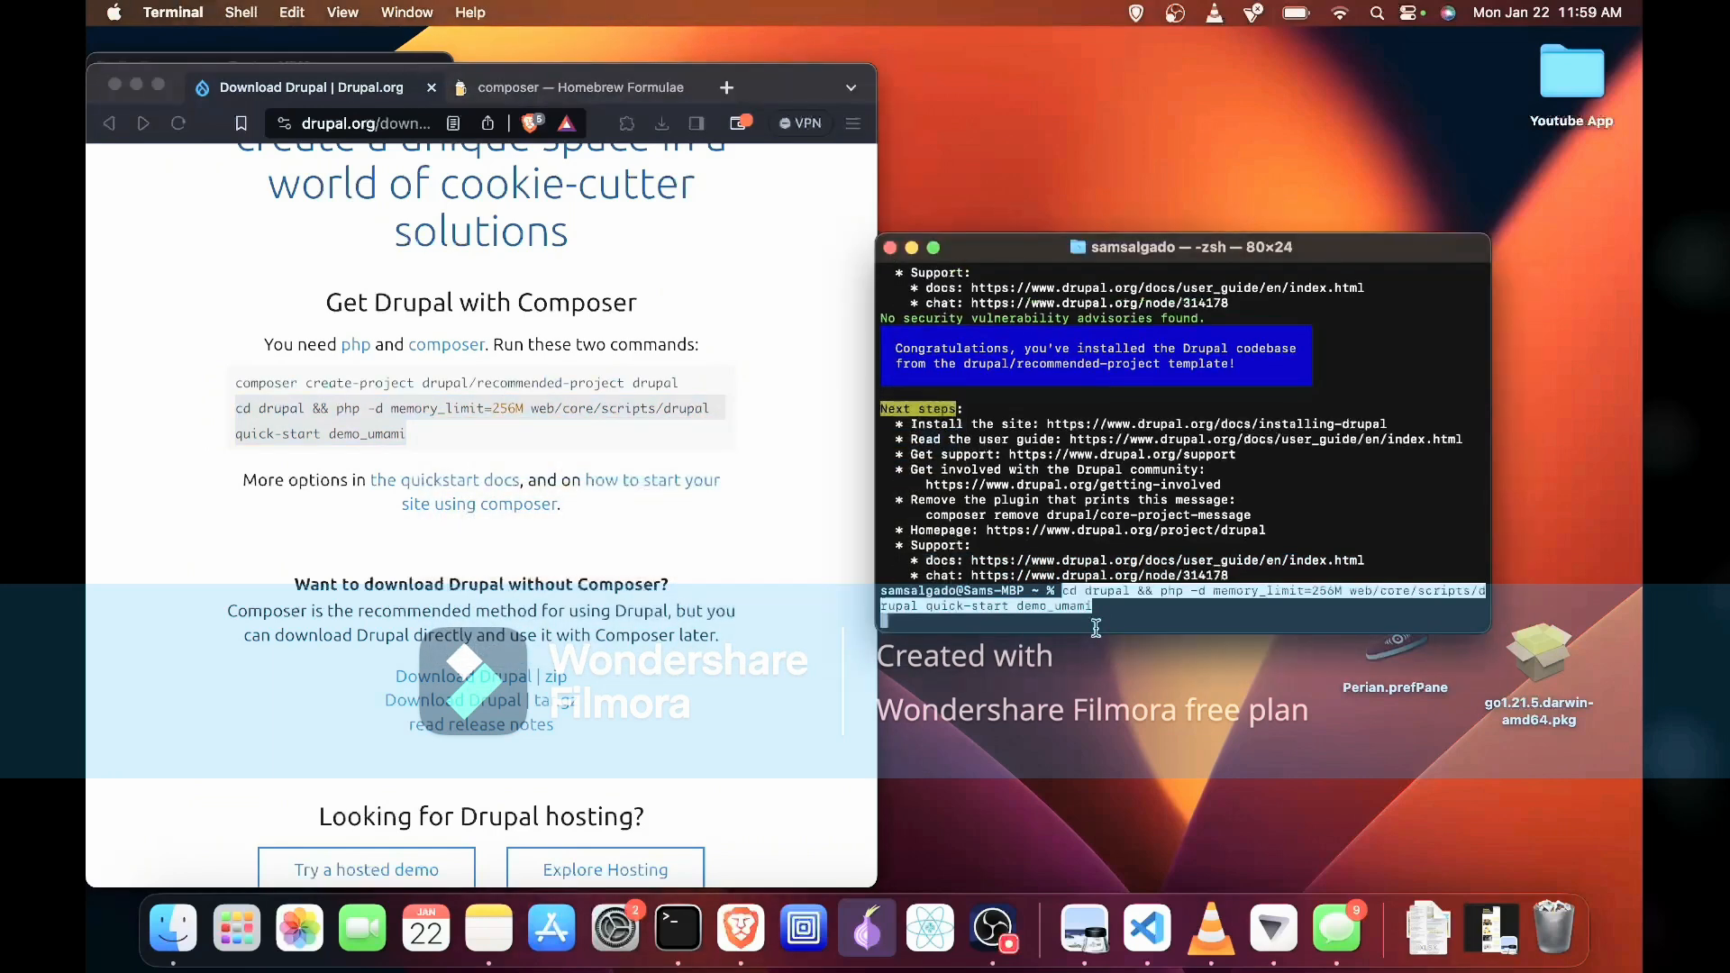
key("Return")
scroll(805, 711, "down", 3)
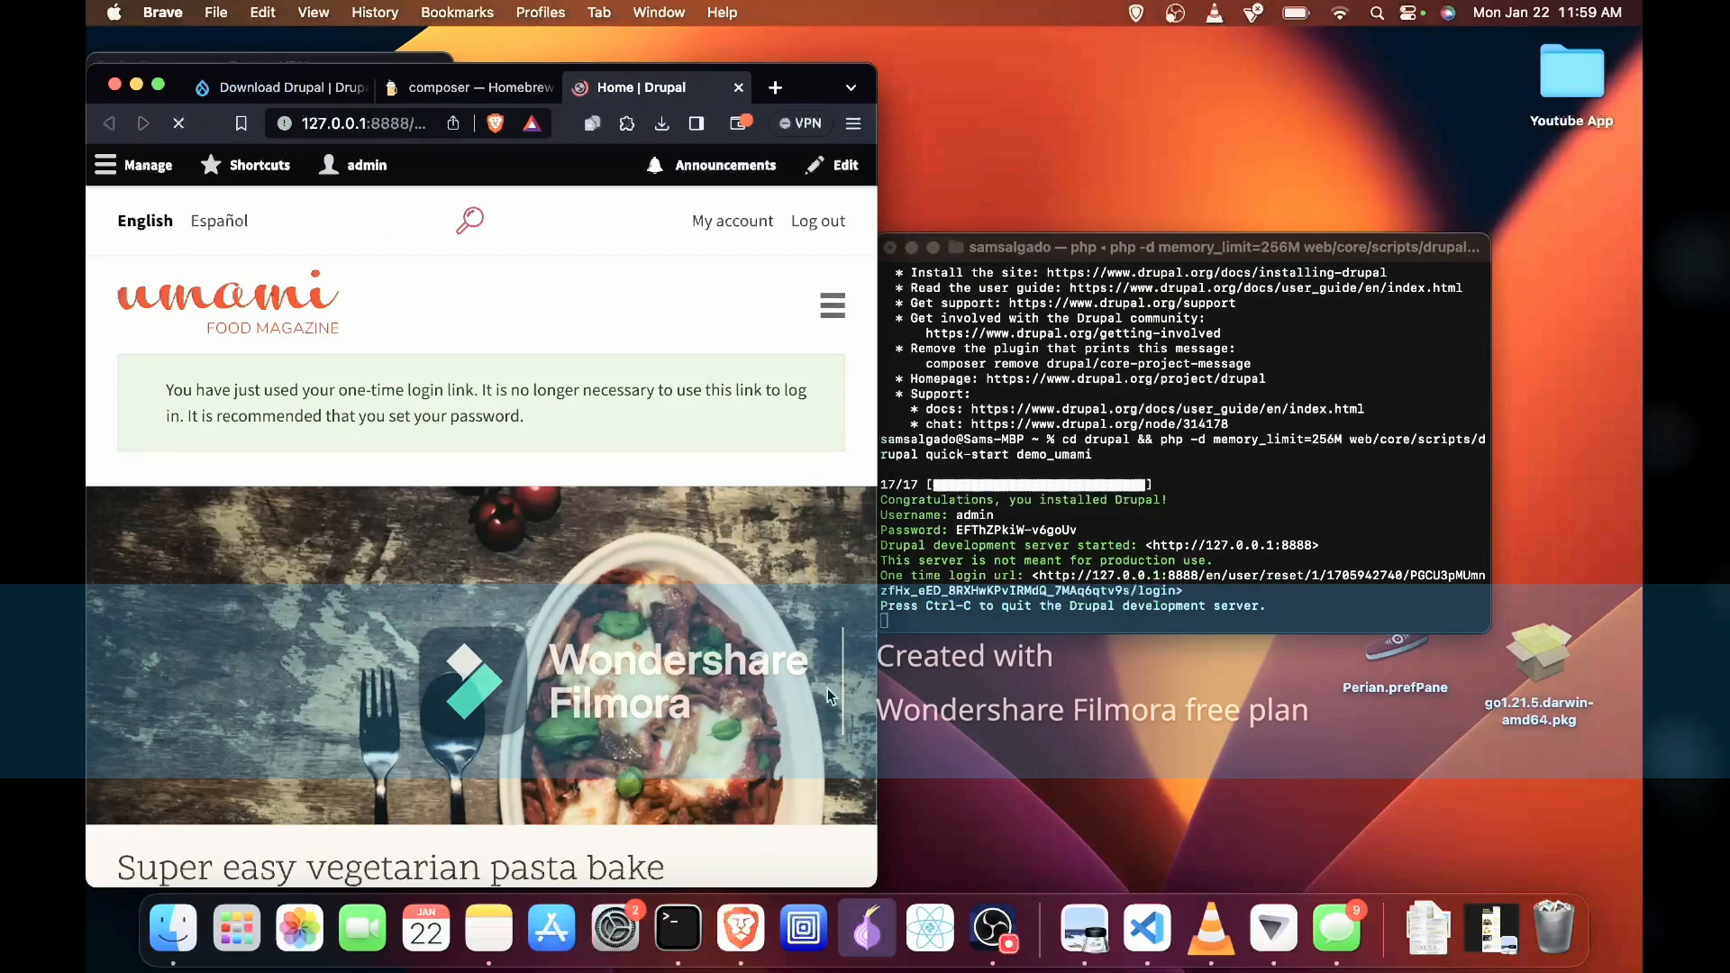
Enlarge the browser window with the Umami demo site to full screen and show its Manage administration options
triple_click(488, 396)
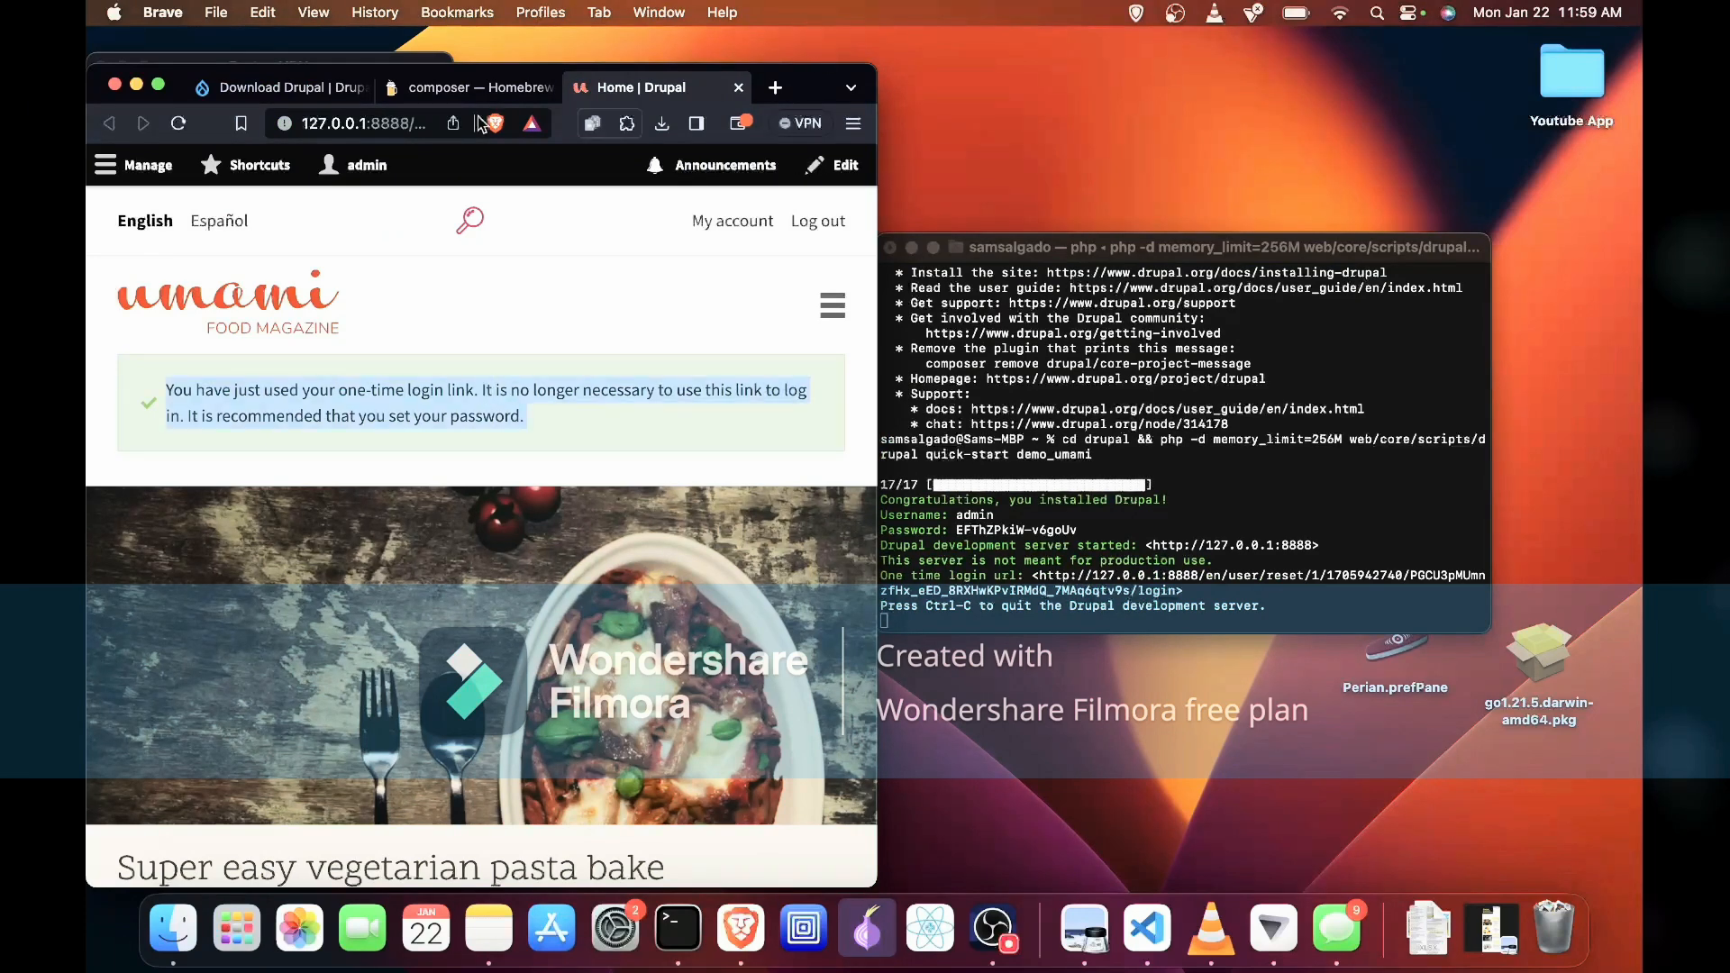
left_click(158, 84)
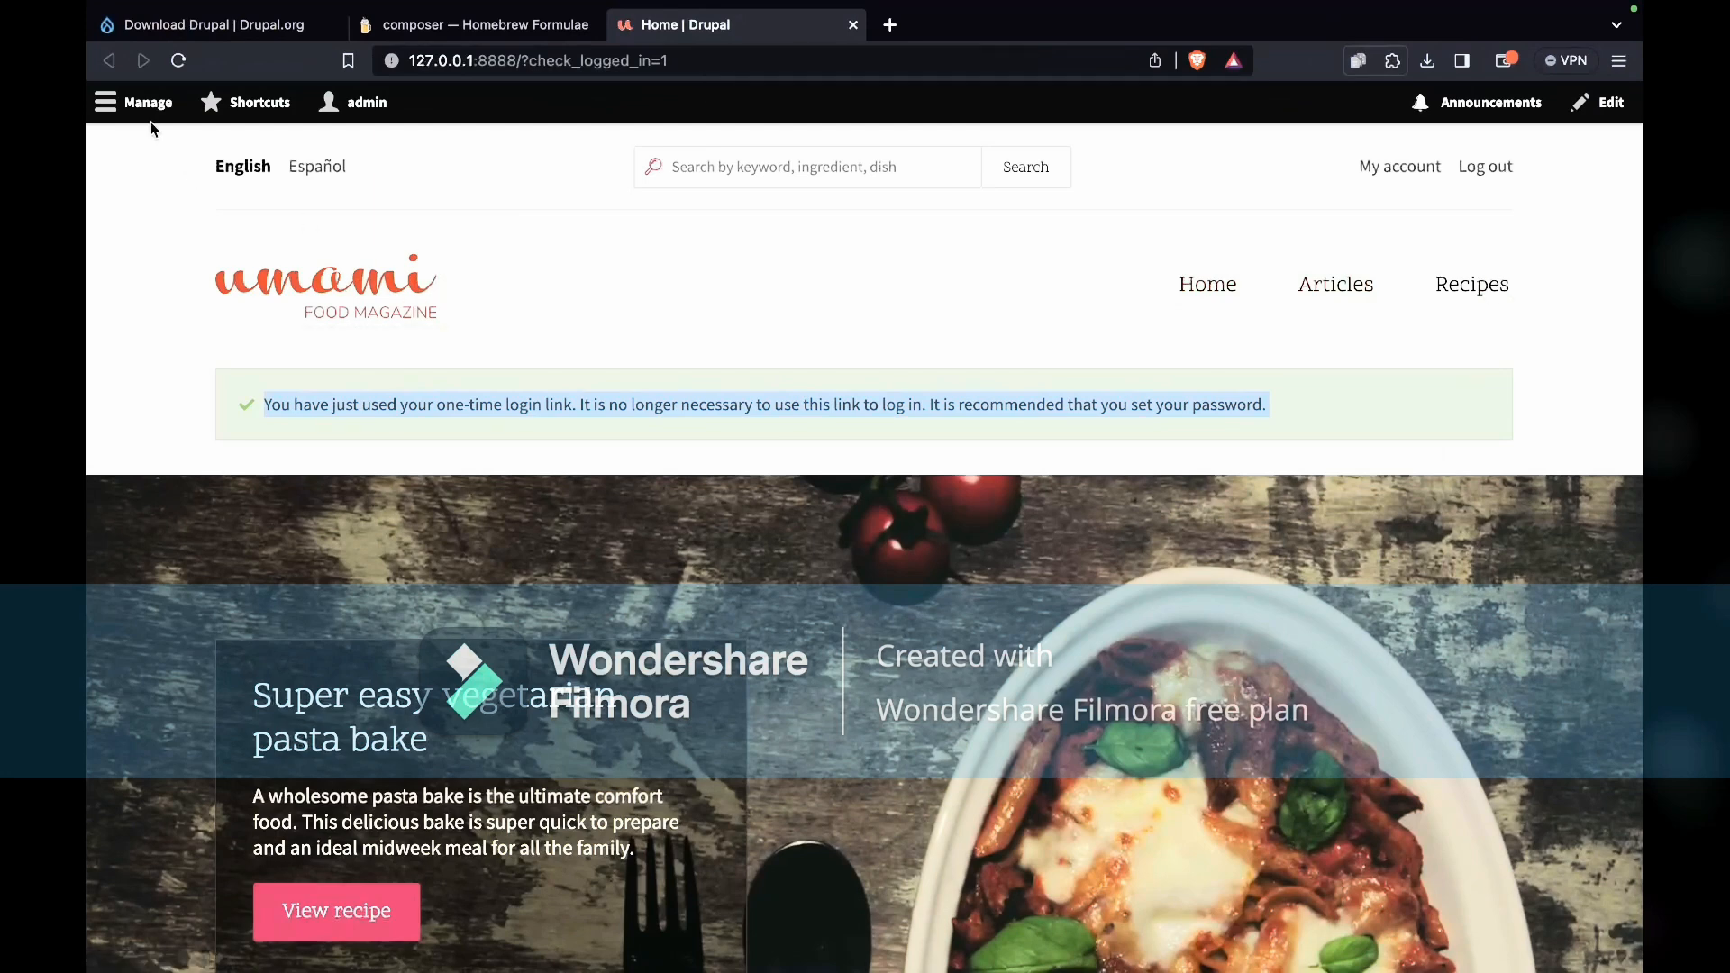
left_click(113, 117)
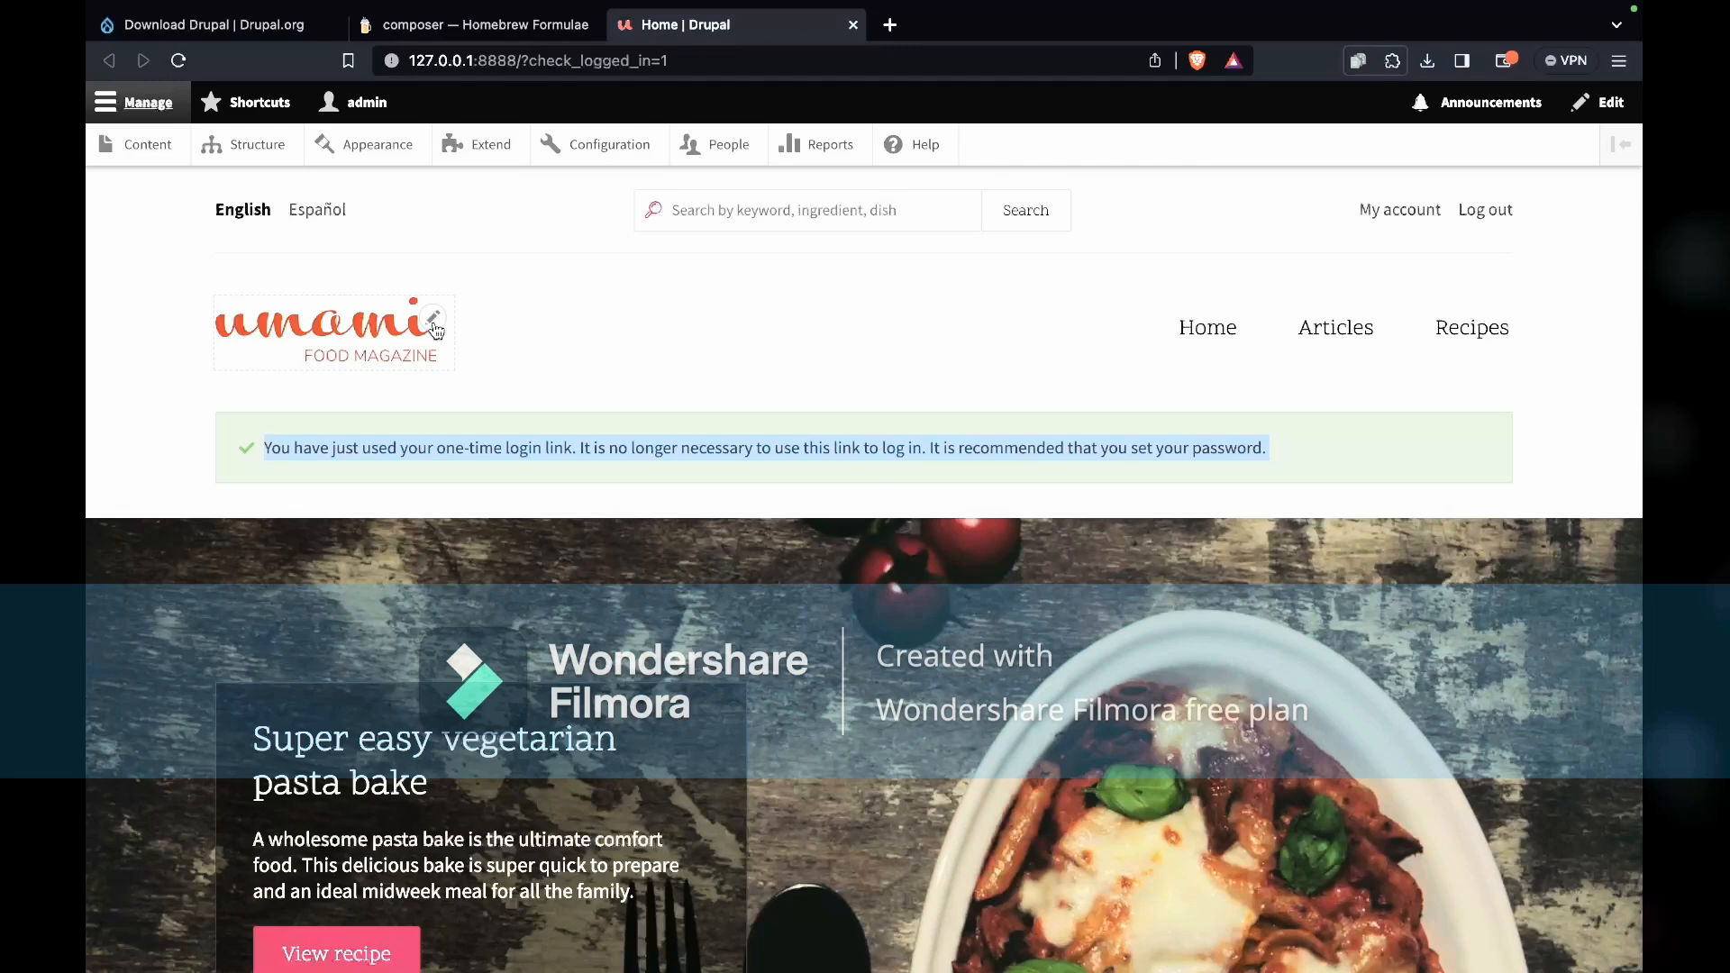
From the Umami logo's block options, open the block's translations and switch to its configuration page
left_click(434, 325)
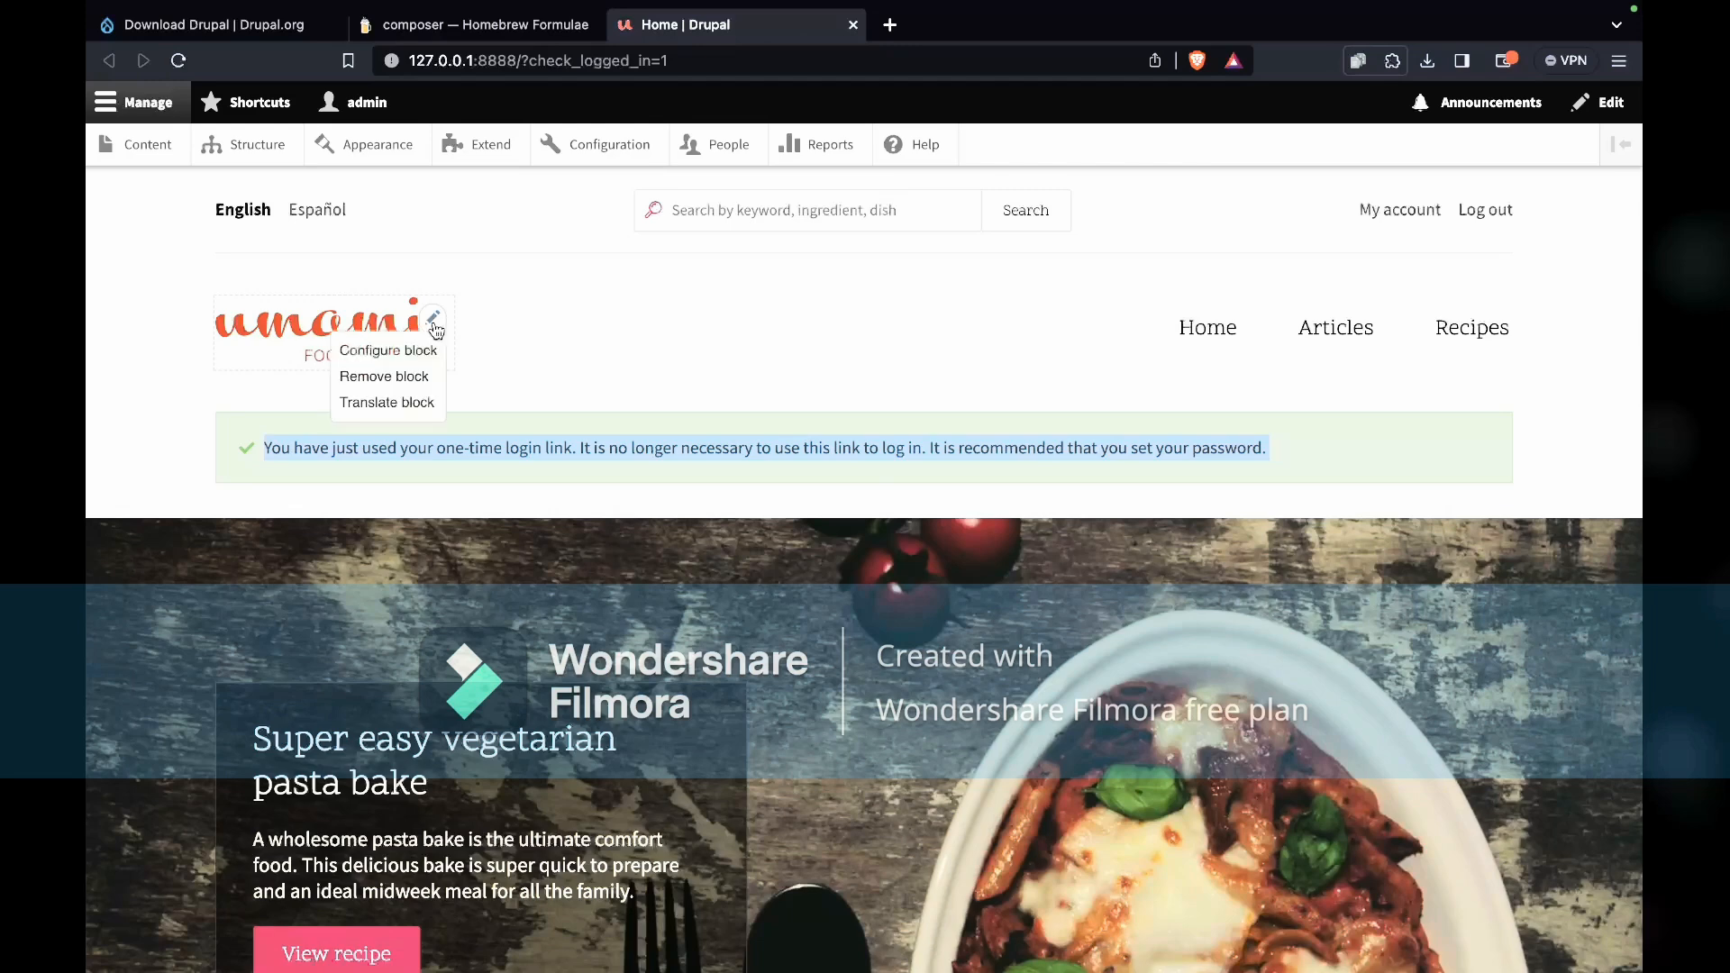
left_click(386, 402)
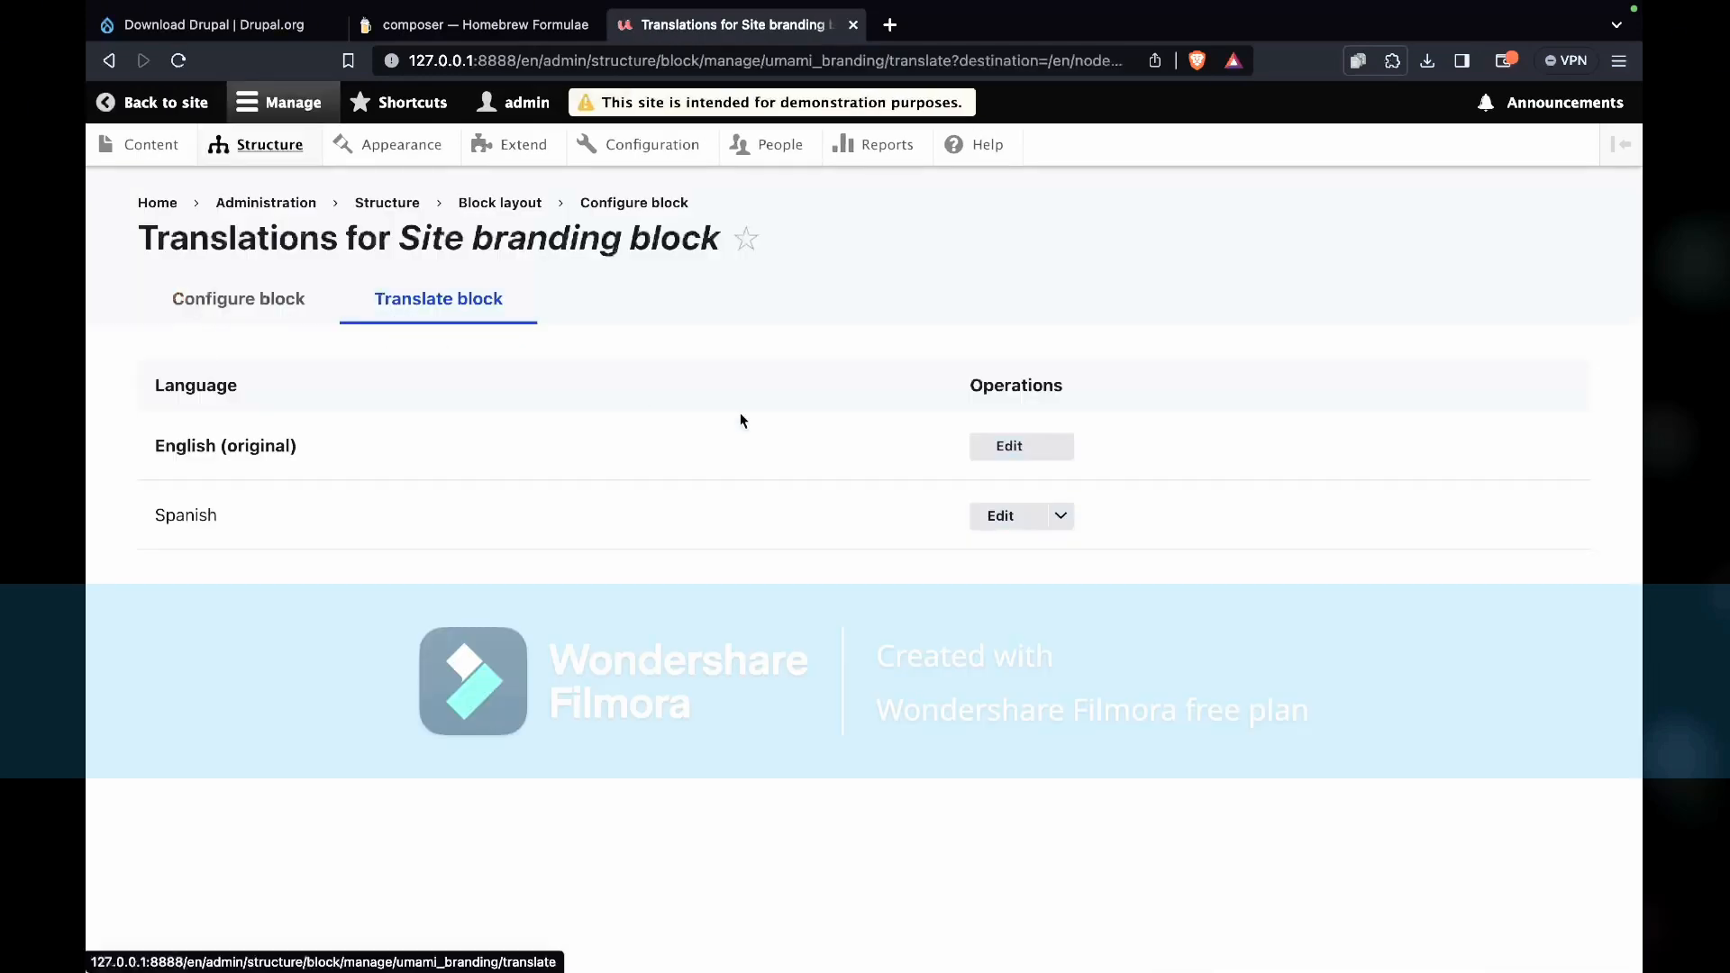
left_click(255, 300)
Examine the site branding block's title, branding elements, visibility restrictions and region settings
left_click(277, 484)
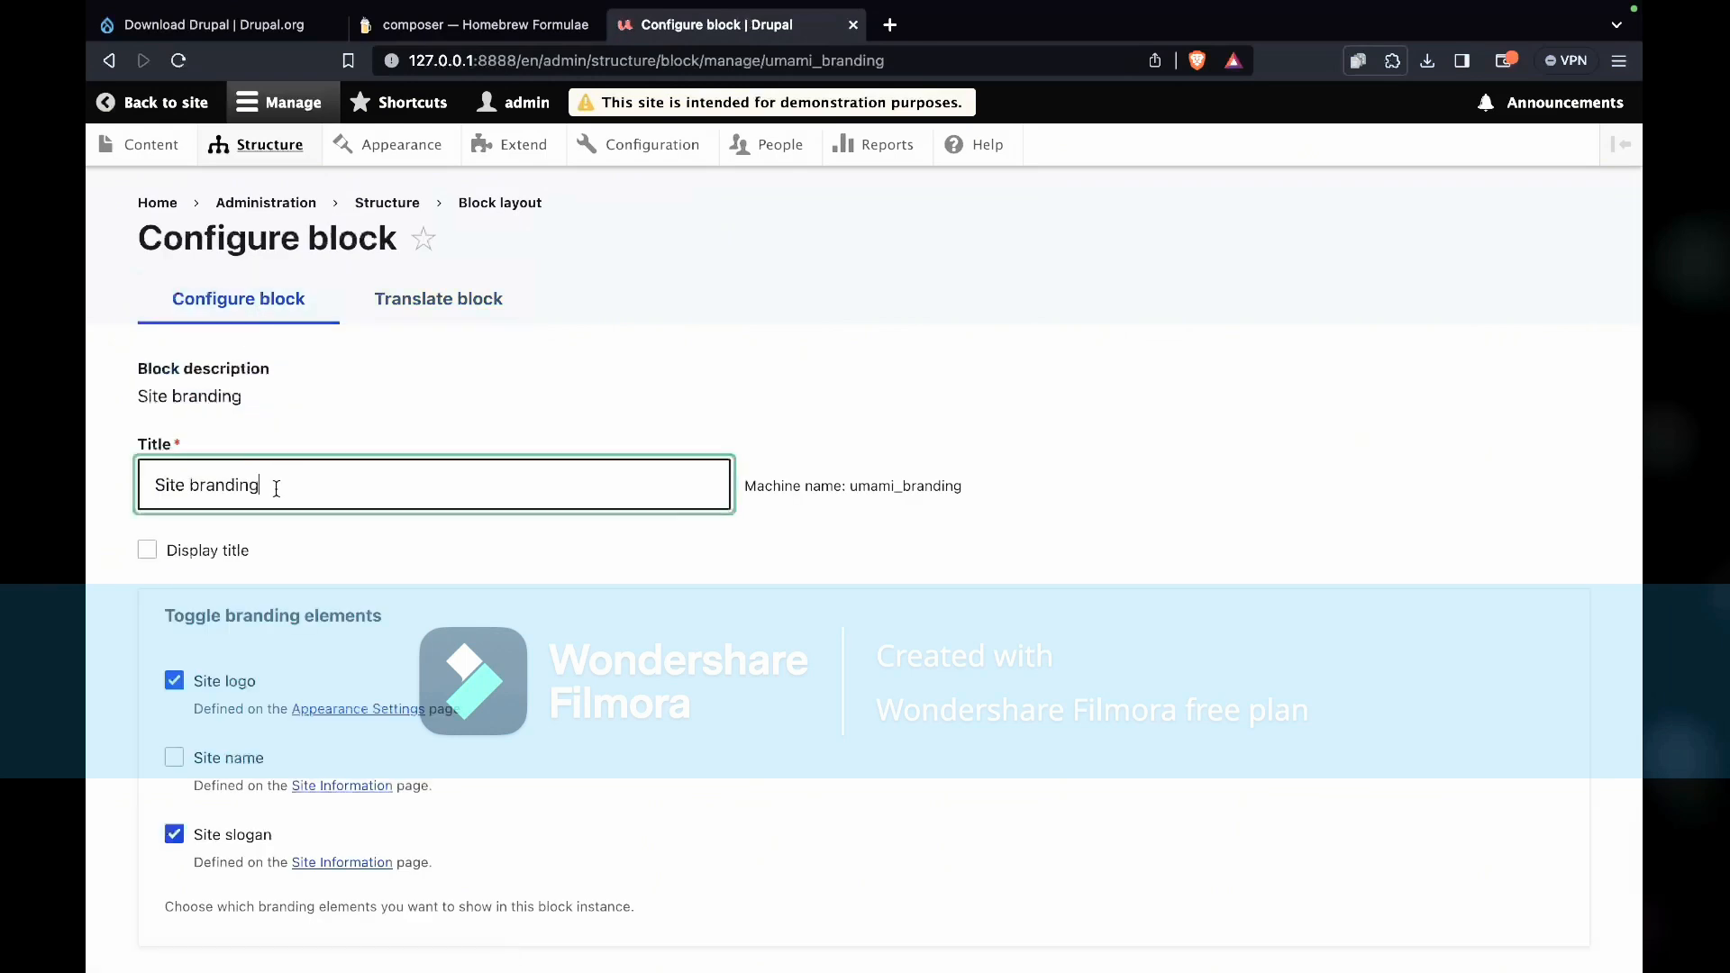
scroll(597, 630, "down", 2)
scroll(630, 649, "up", 2)
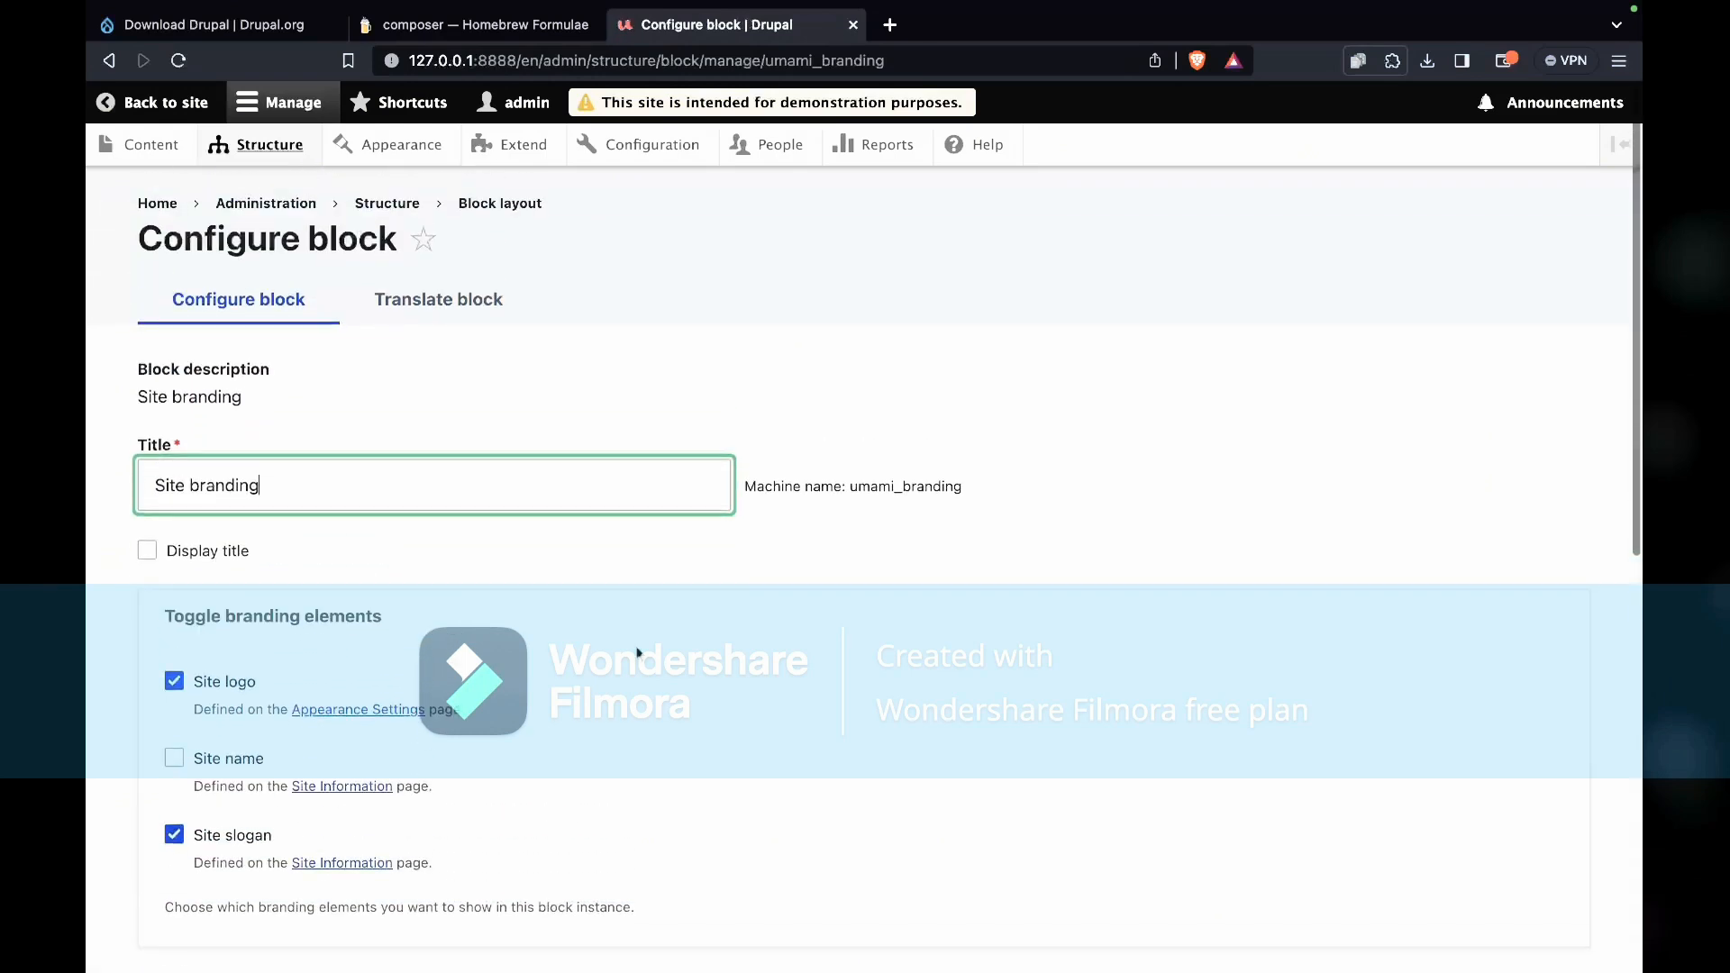
double_click(268, 494)
scroll(360, 622, "down", 6)
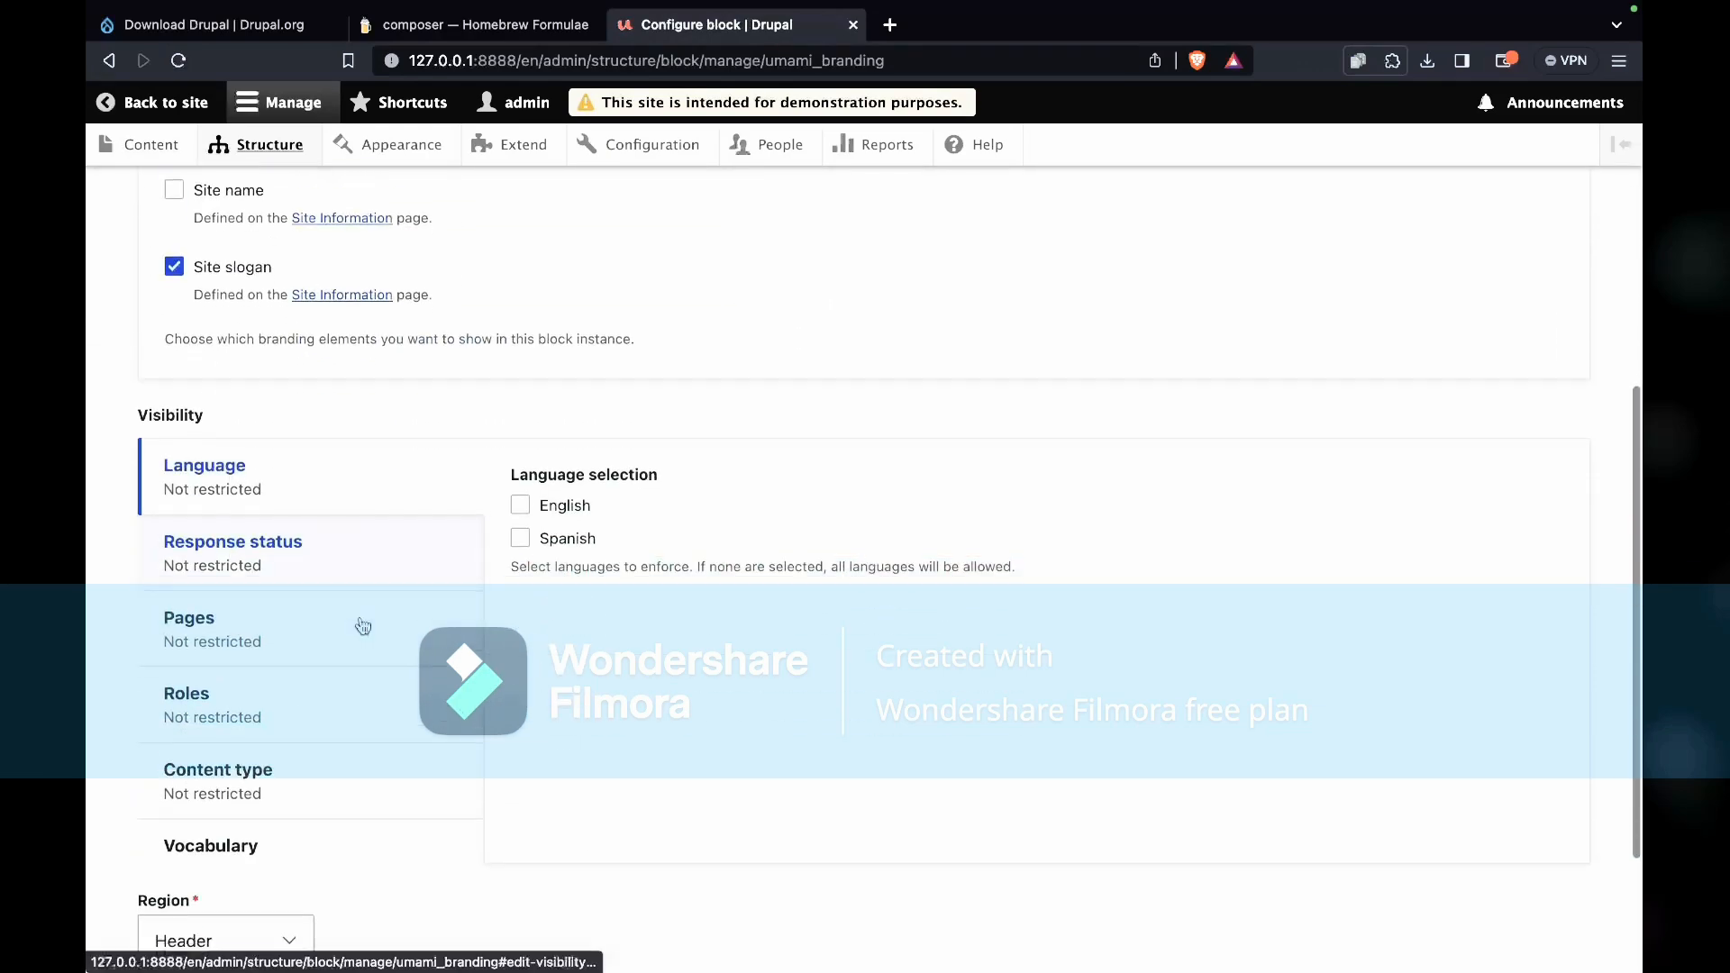
scroll(360, 625, "down", 3)
scroll(339, 599, "up", 1)
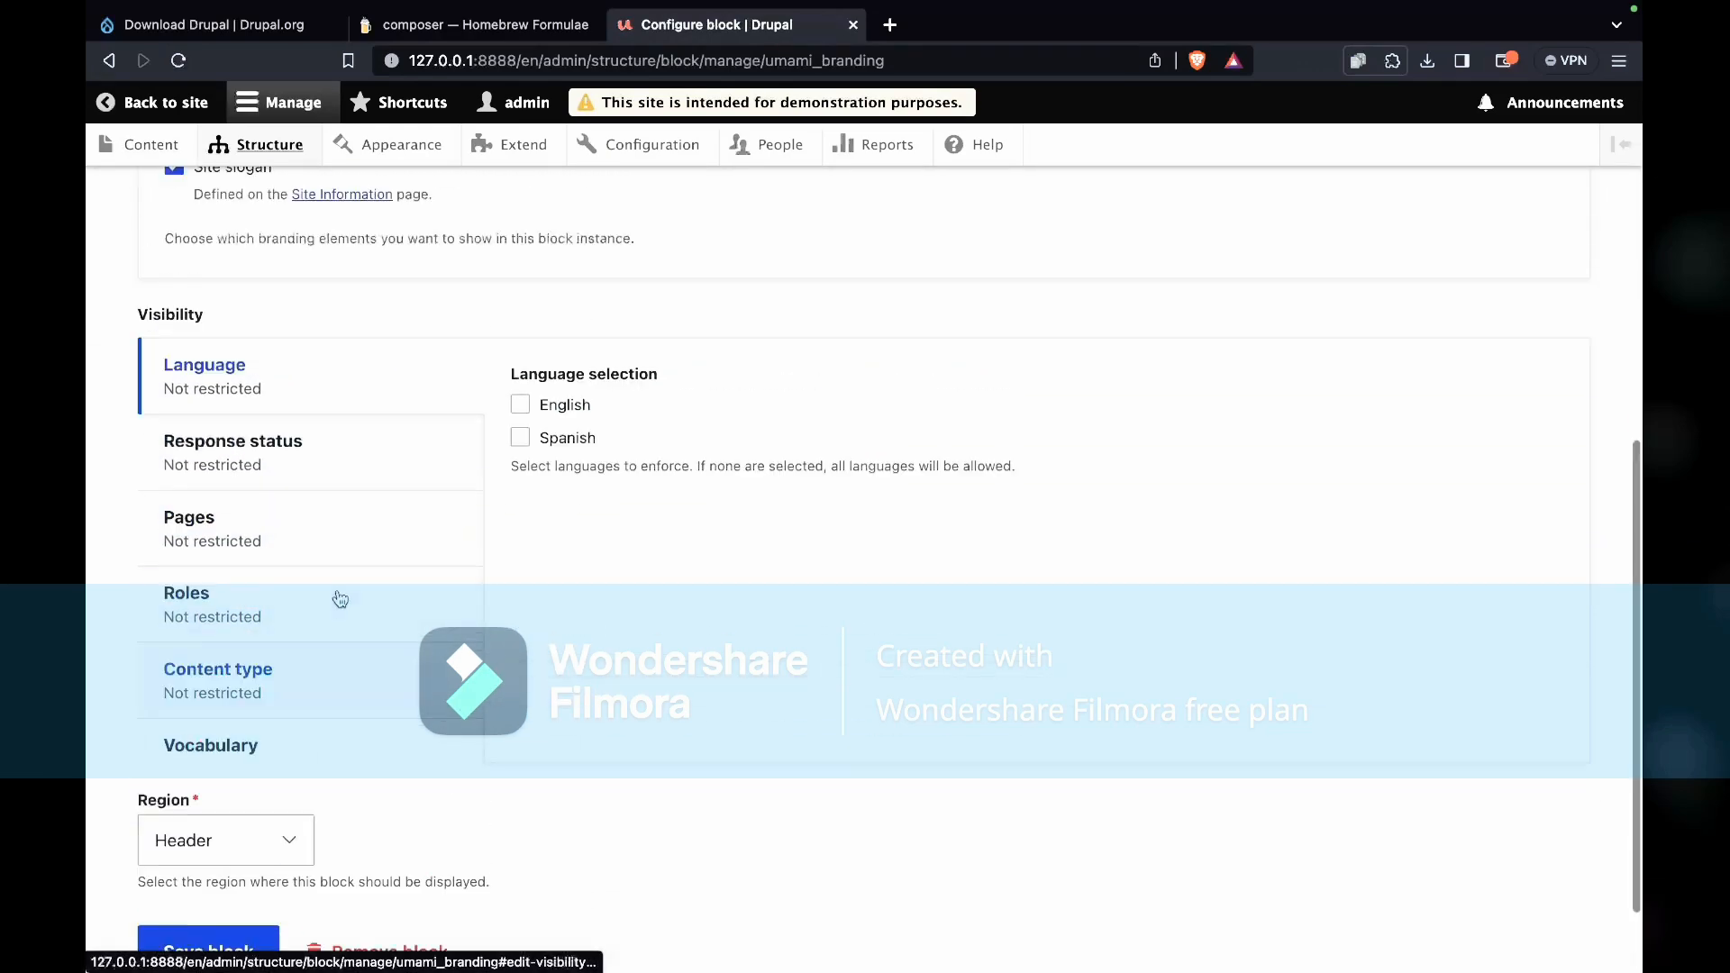
scroll(339, 595, "up", 10)
Replace the site branding block's title with "My Site"
key("super+a")
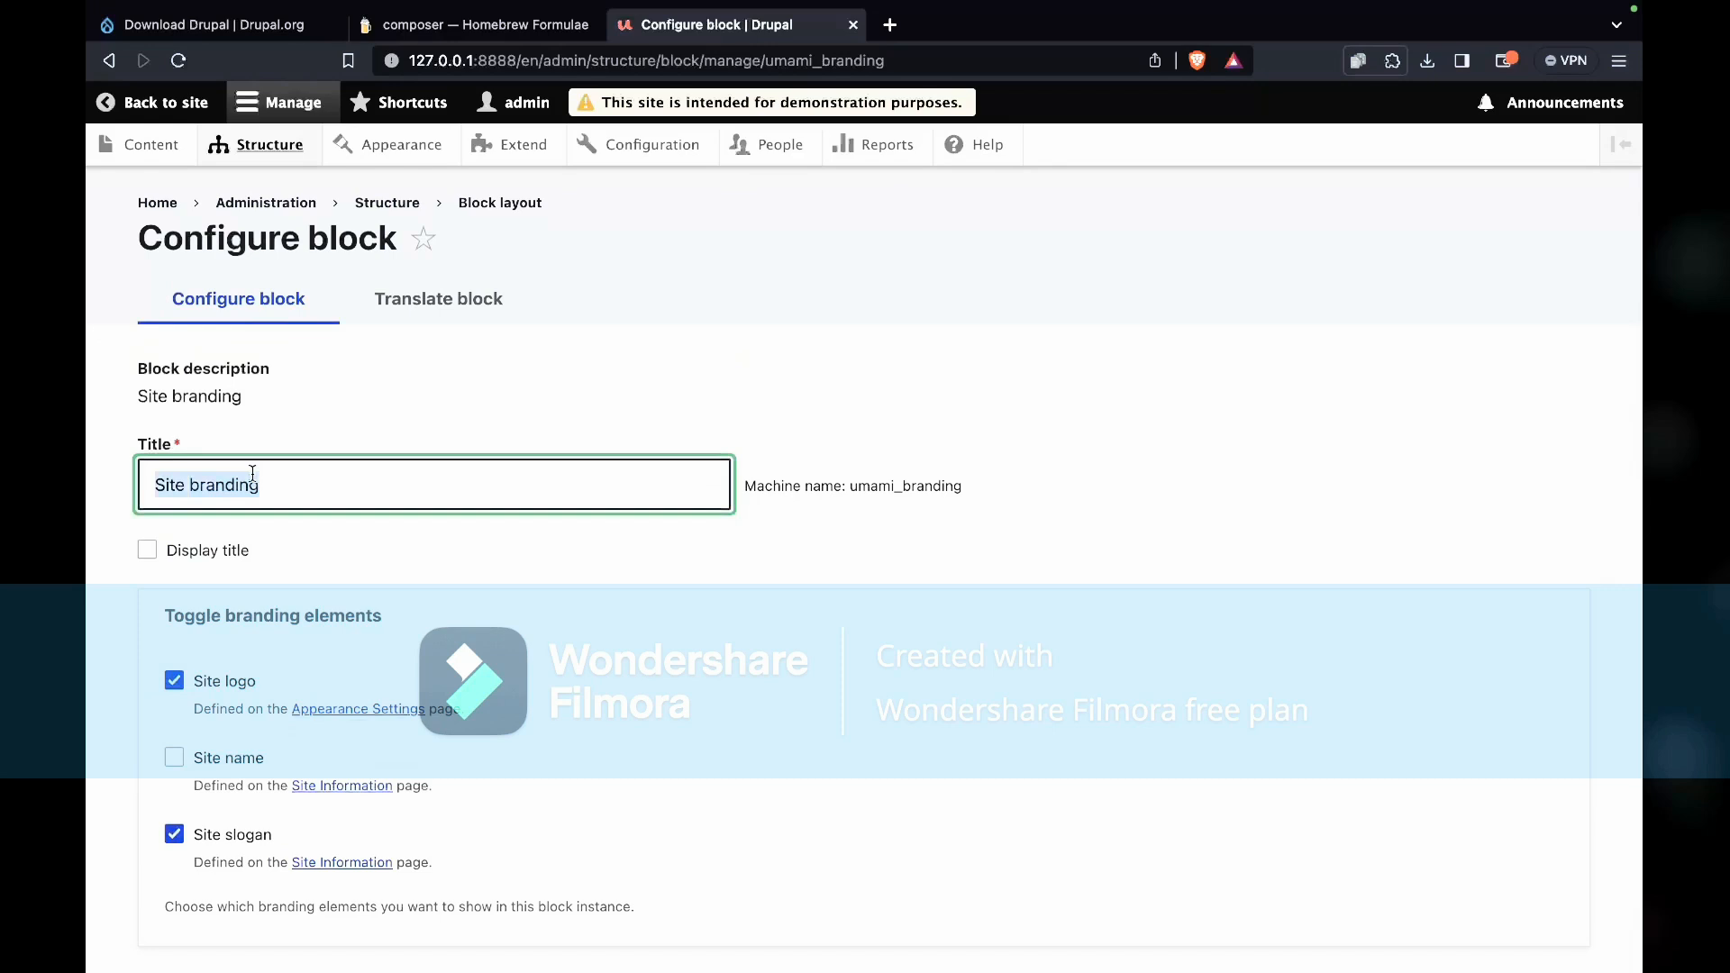
key("BackSpace")
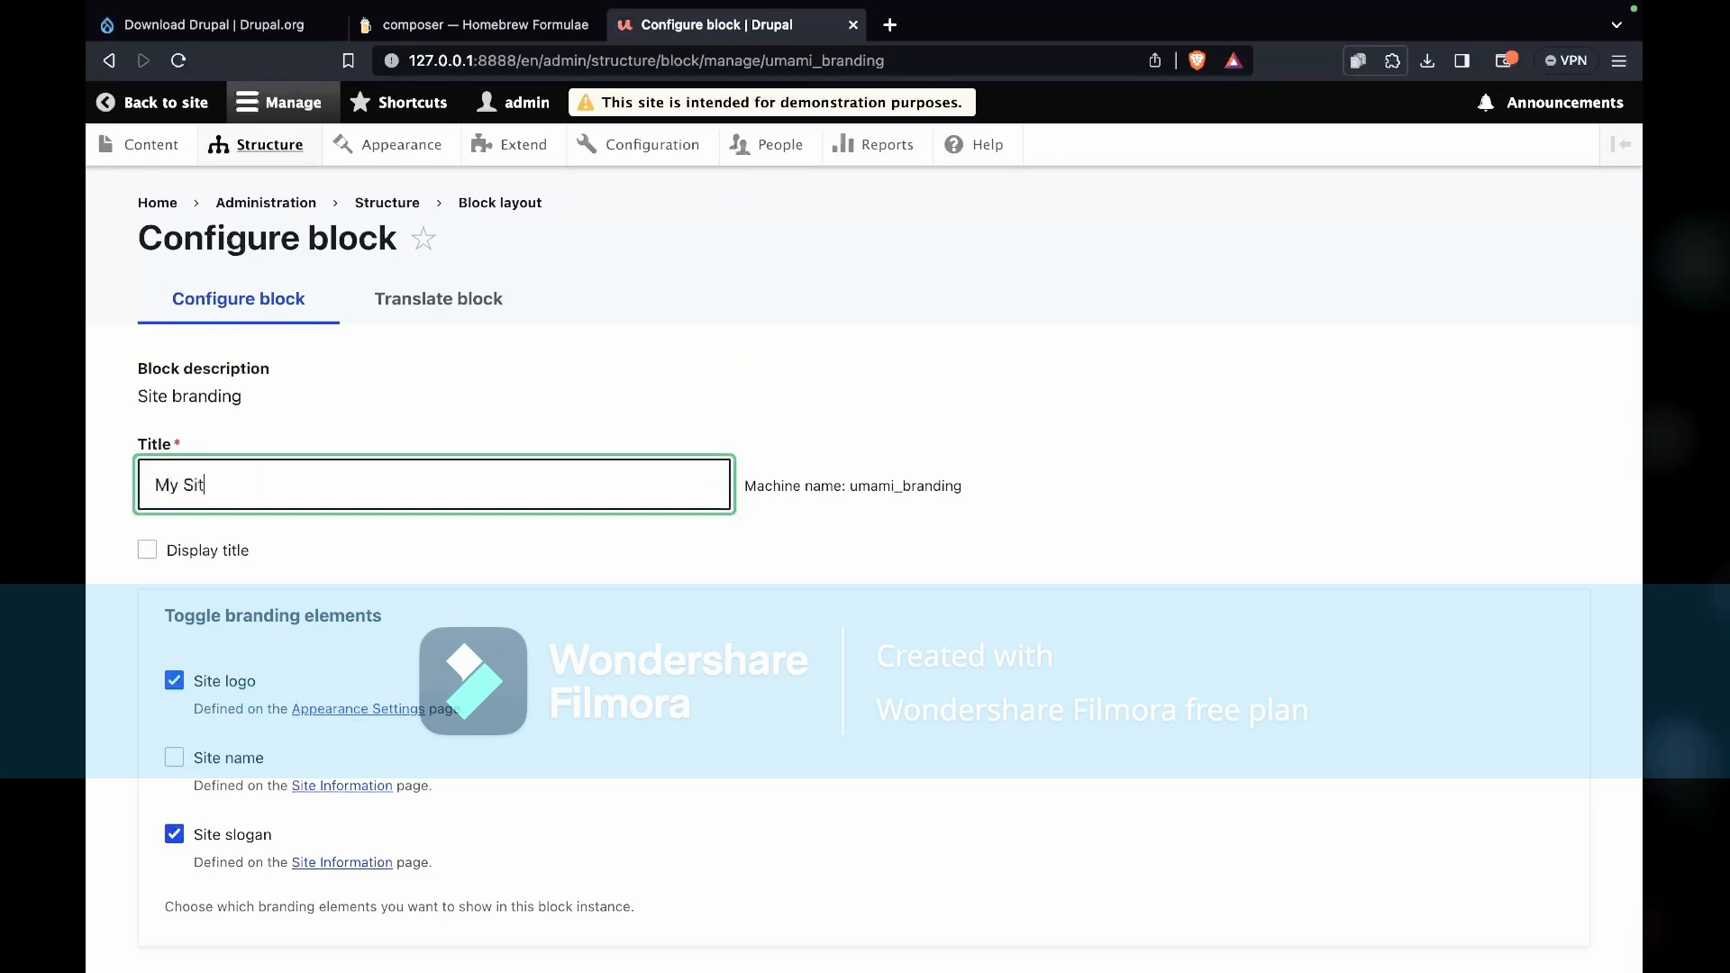
scroll(423, 793, "down", 5)
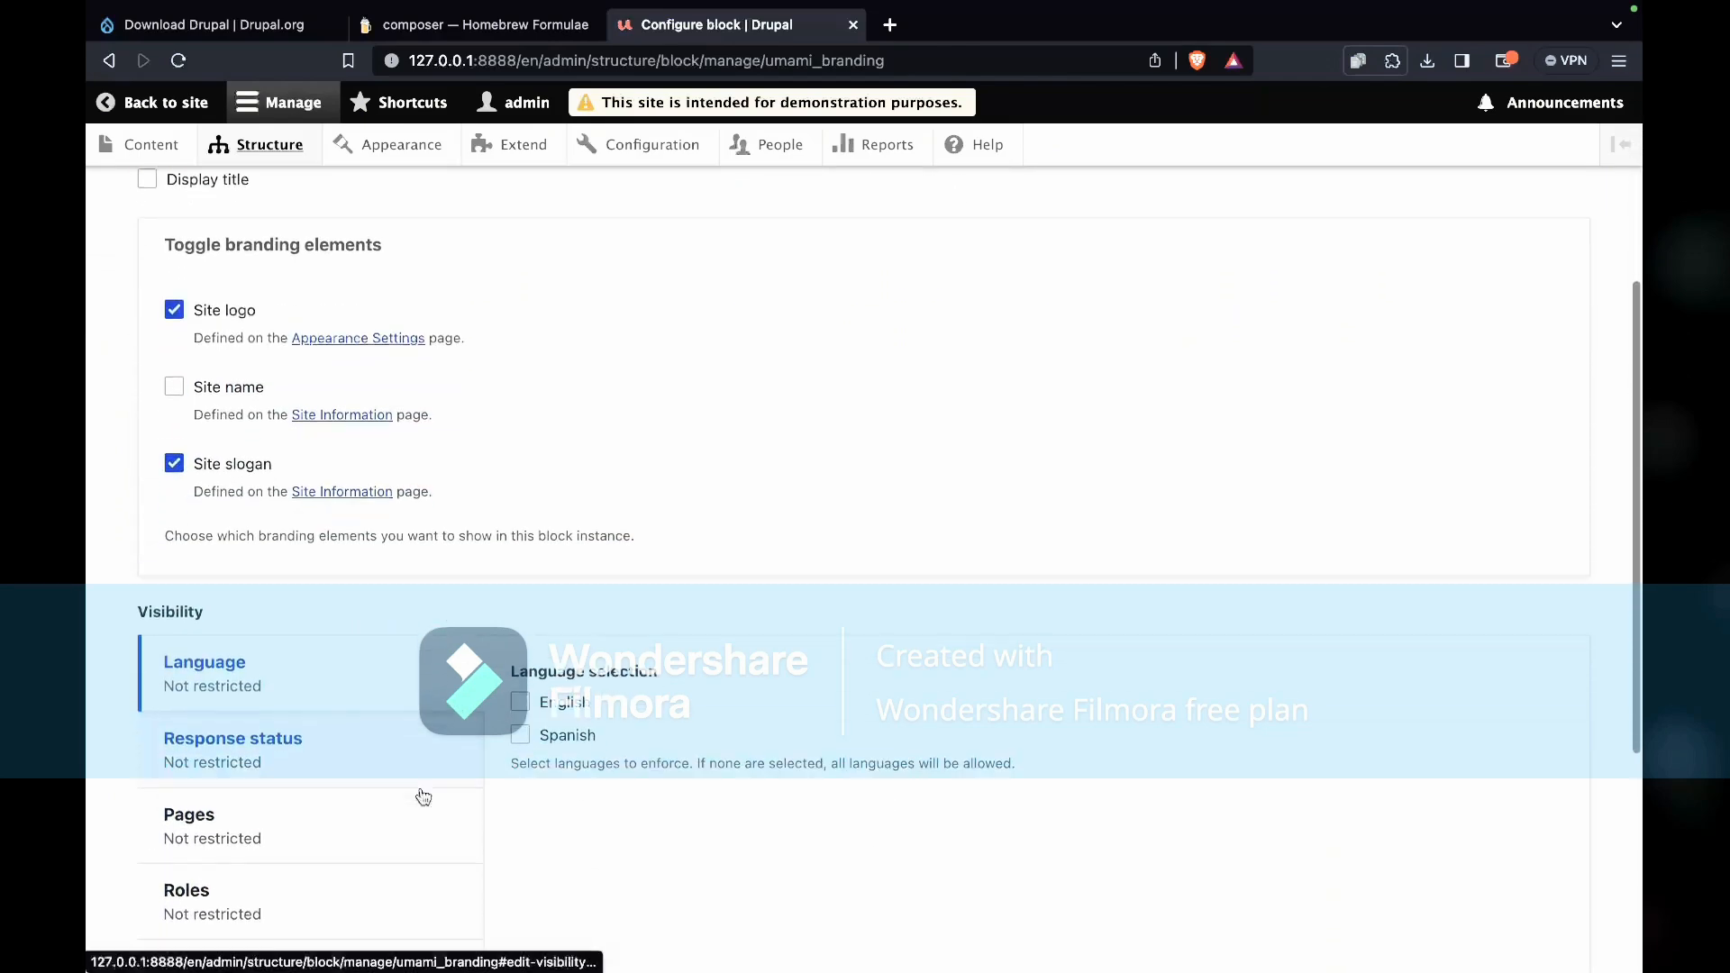
scroll(422, 797, "up", 2)
scroll(422, 796, "up", 1)
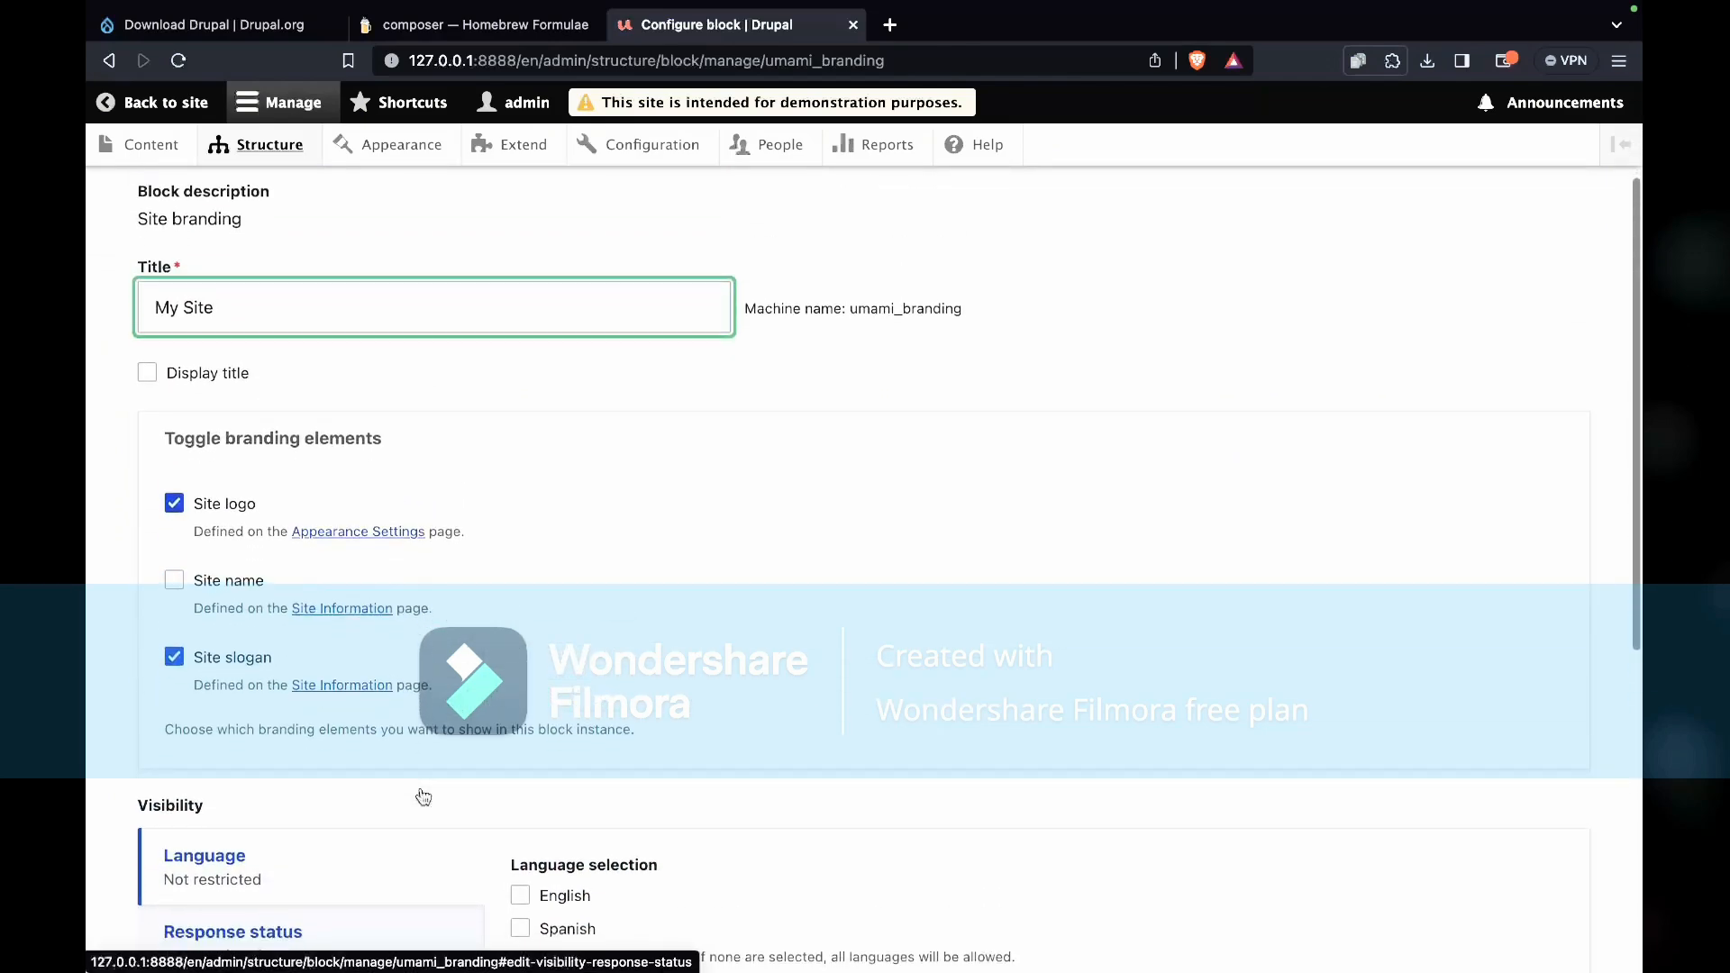
scroll(422, 796, "down", 7)
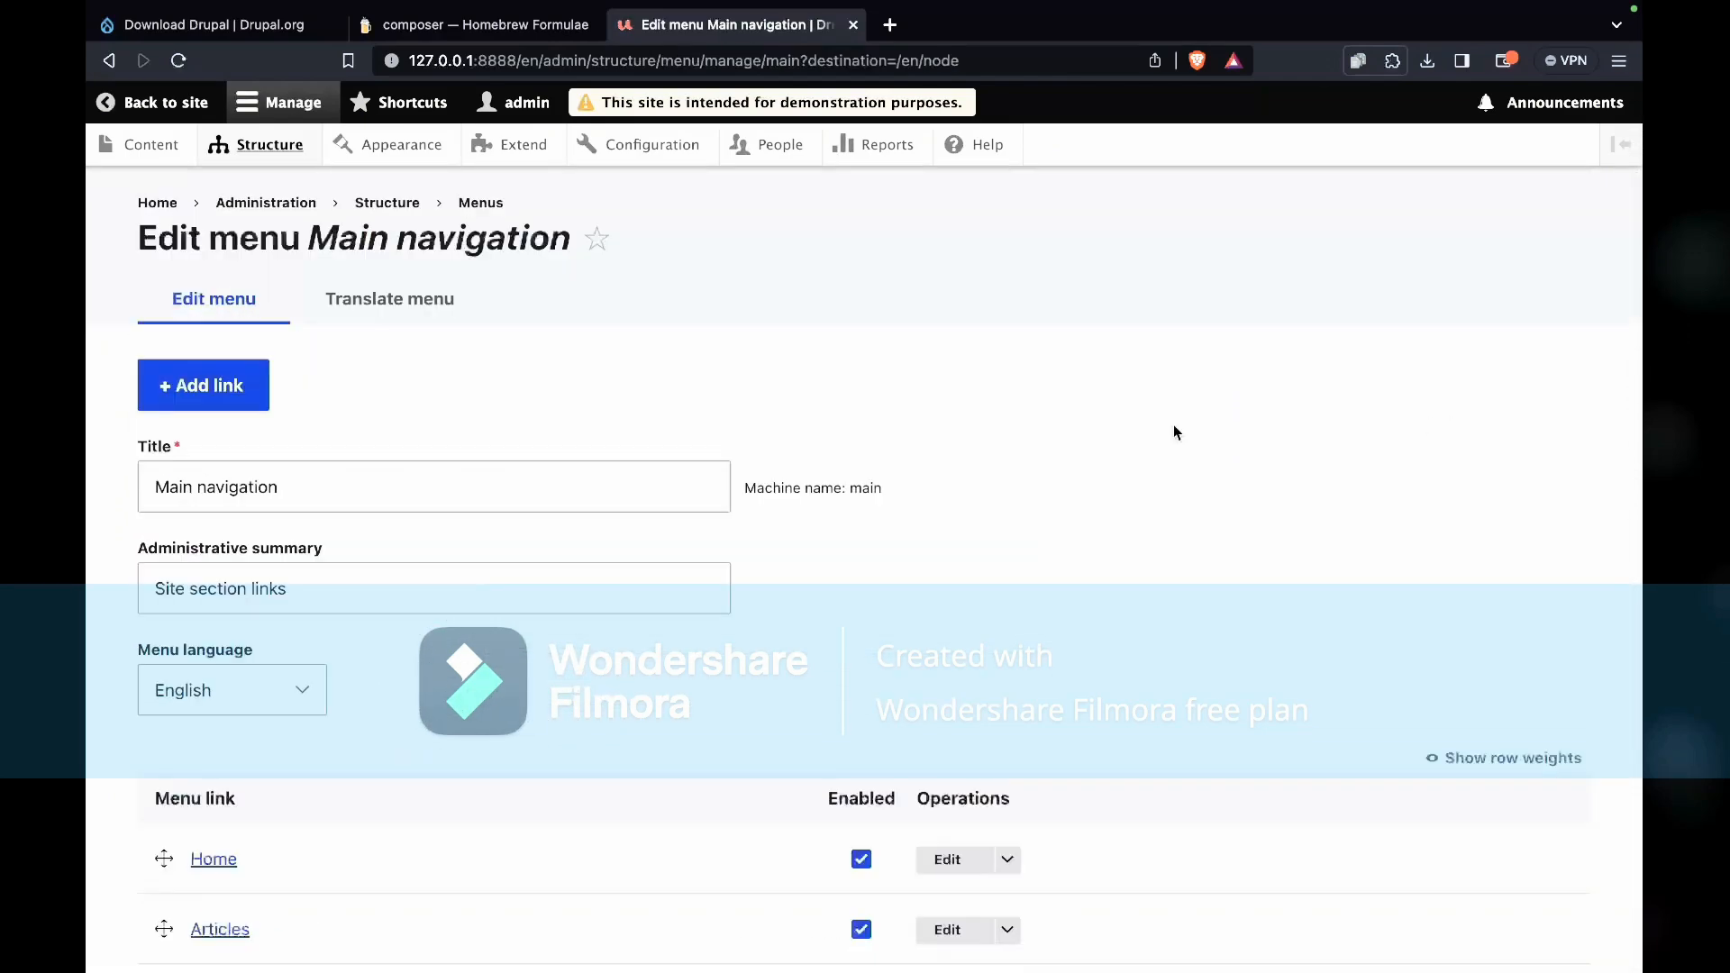
Edit the Home link of the Main navigation menu, choose <Main navigation> as its parent link and save it
scroll(937, 593, "down", 3)
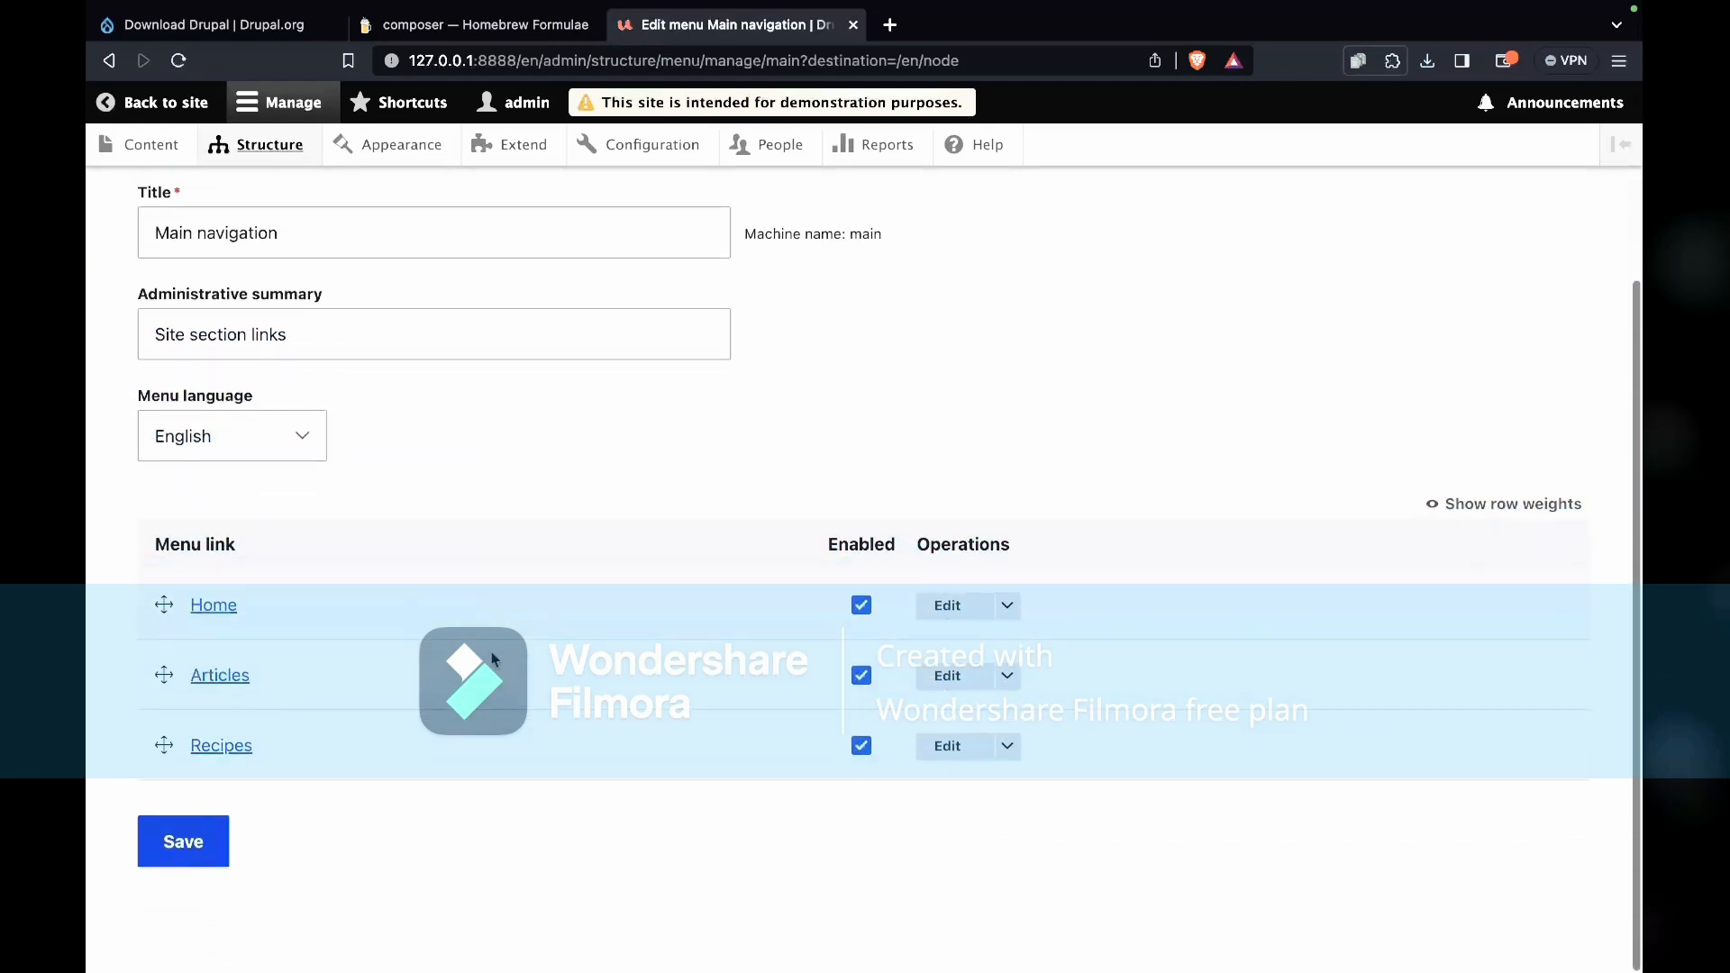
left_click(971, 611)
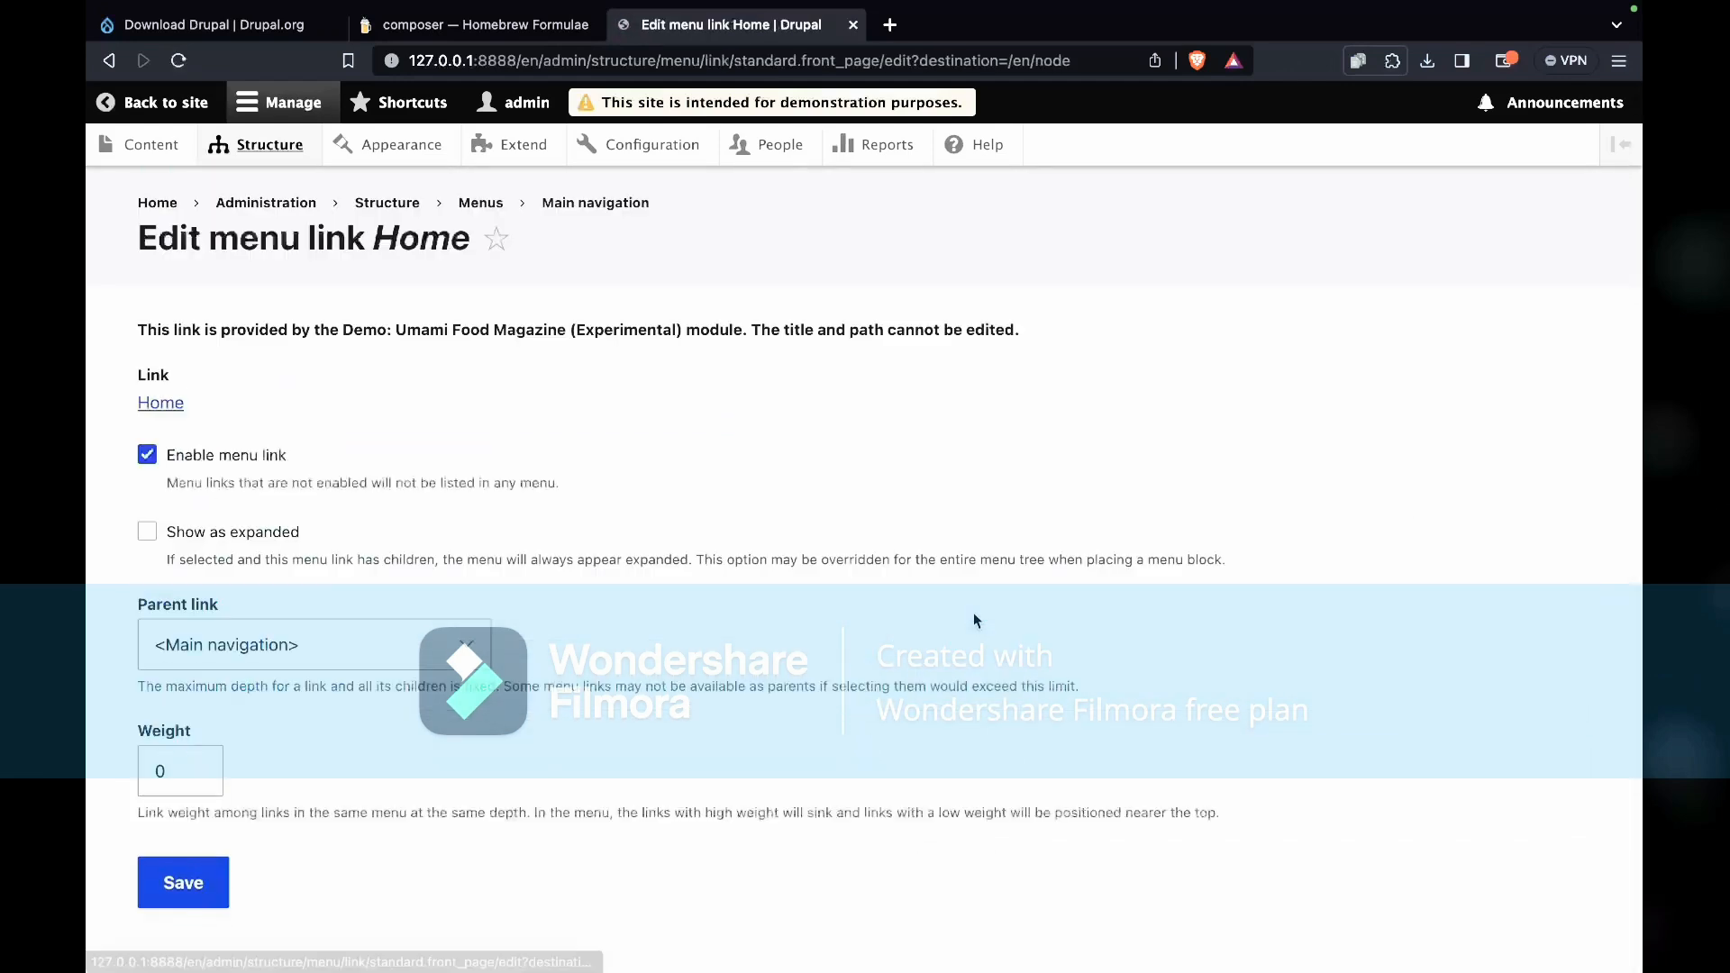
scroll(351, 678, "down", 1)
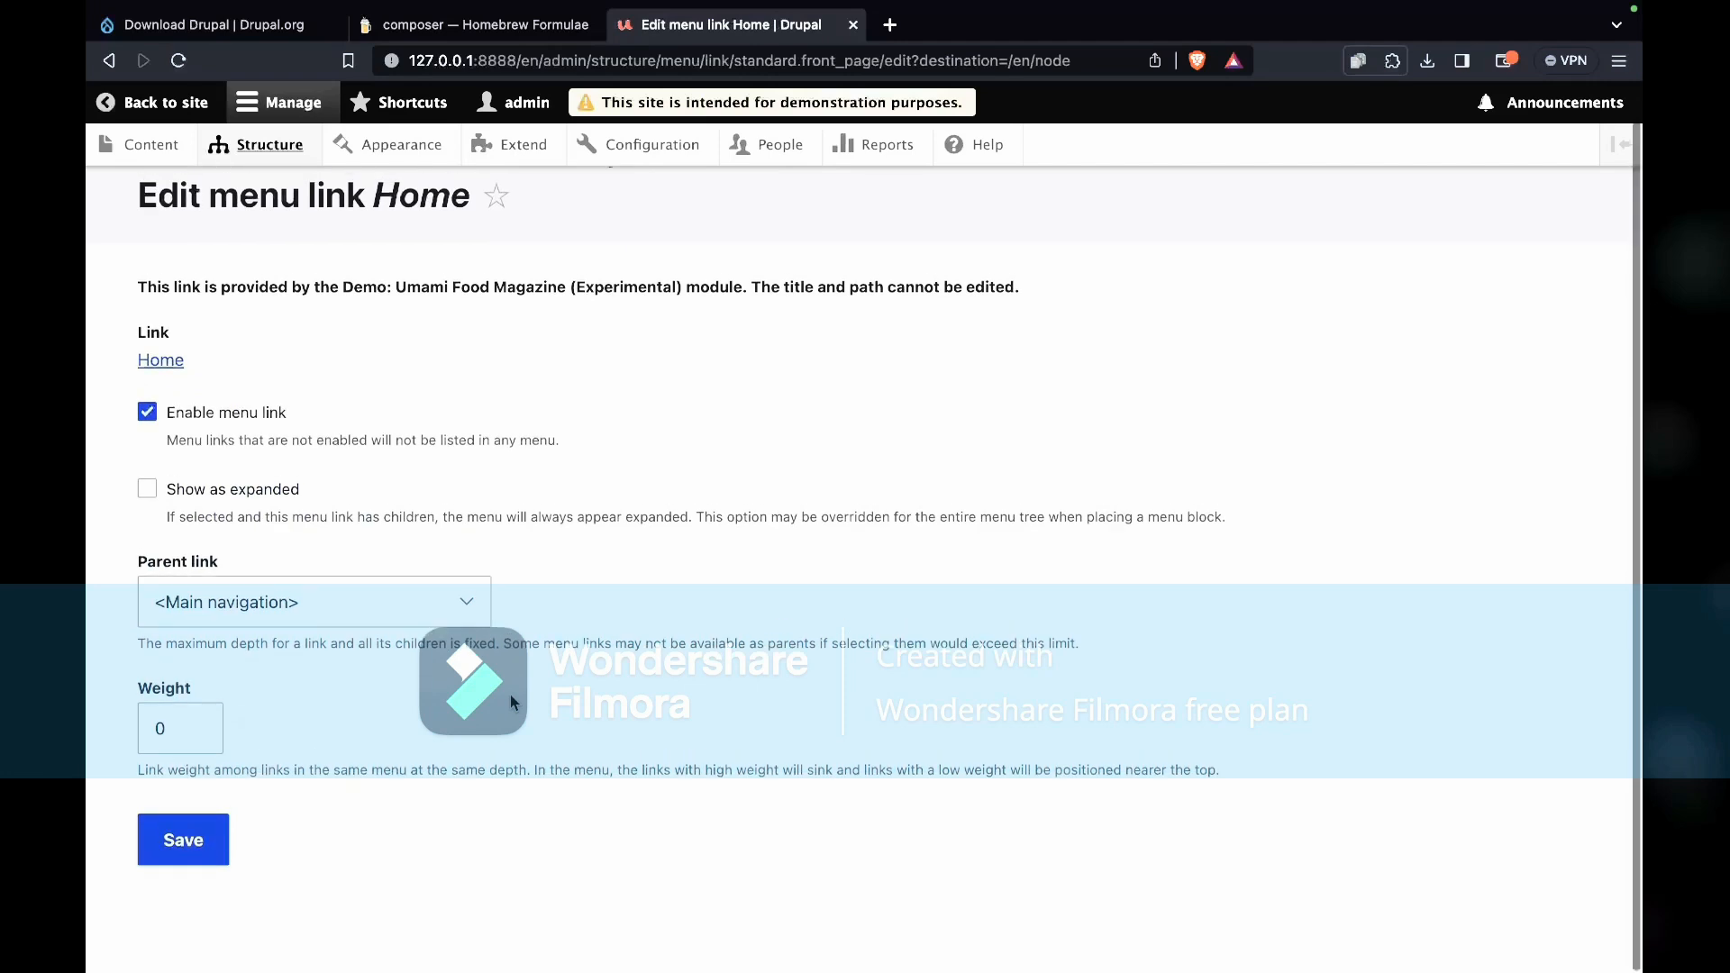
left_click(292, 606)
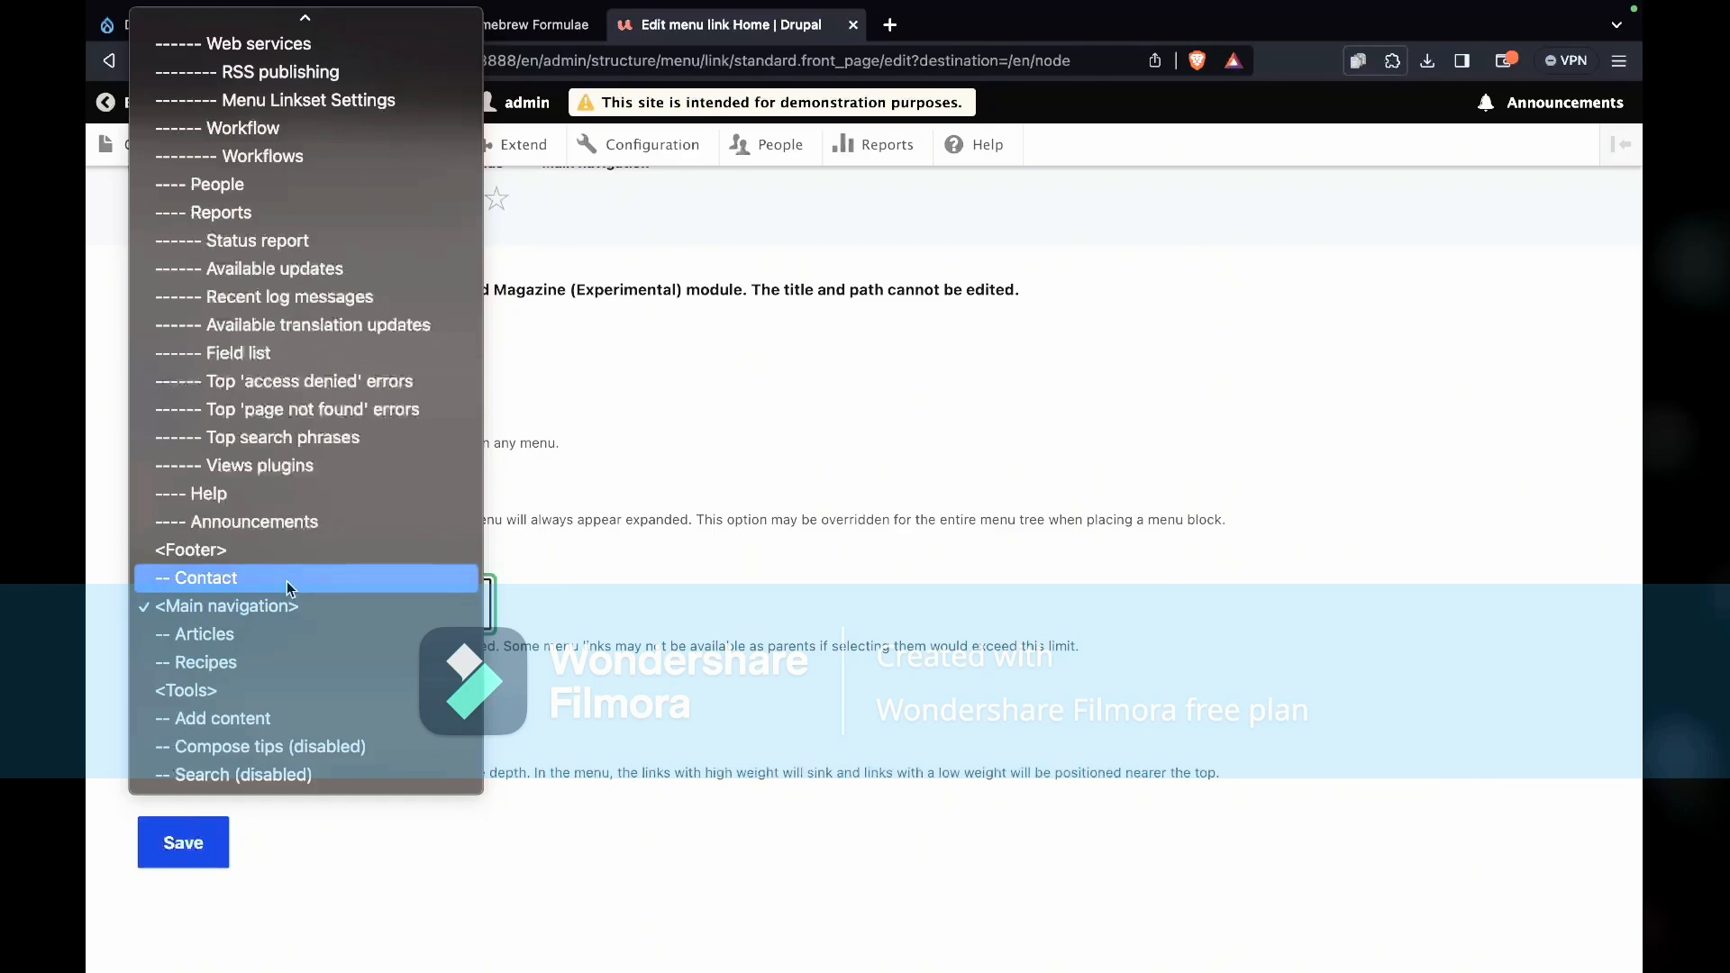
left_click(287, 604)
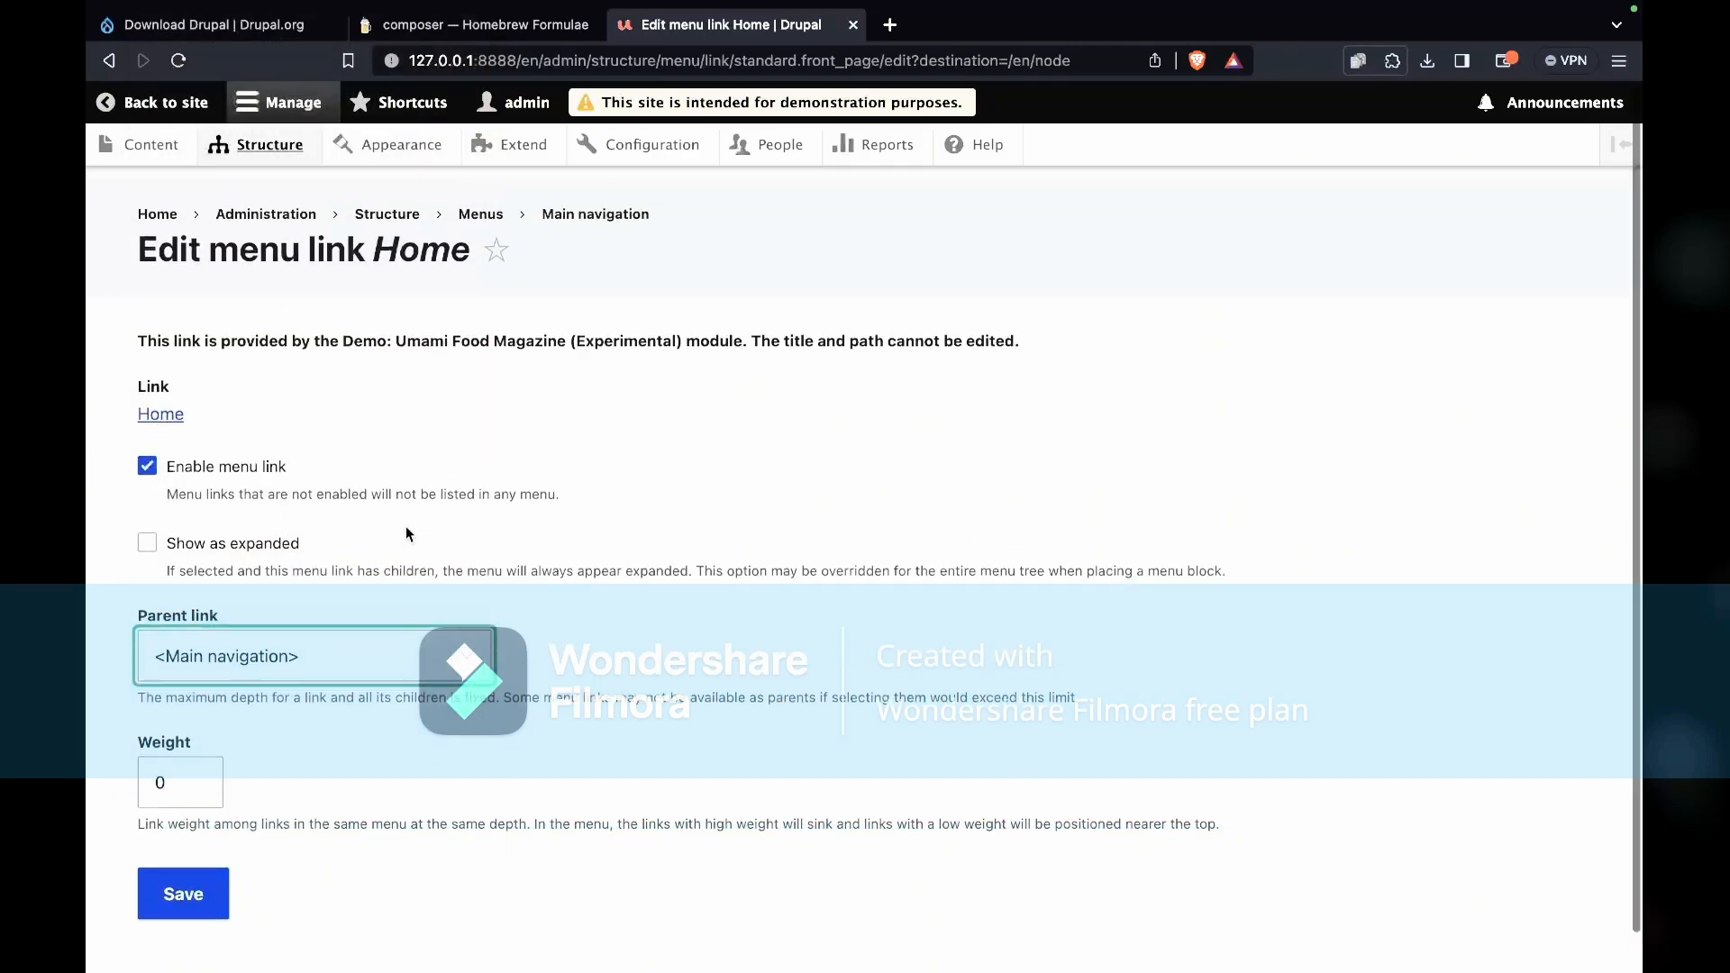
scroll(405, 534, "down", 1)
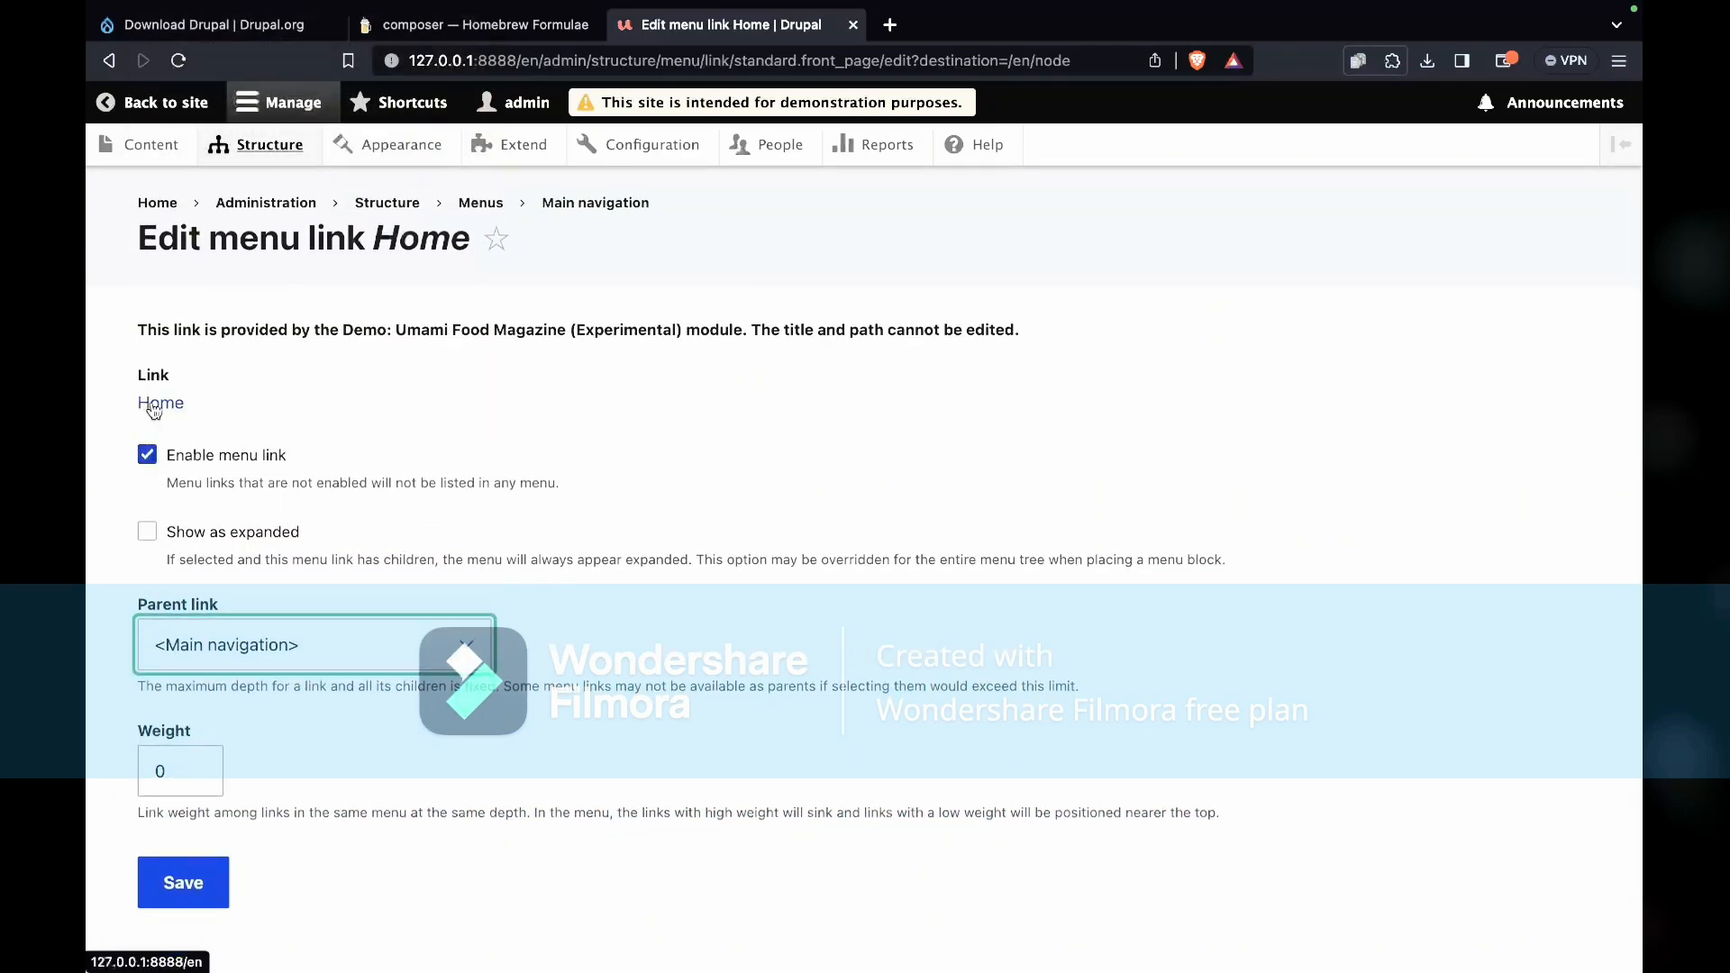
left_click(182, 885)
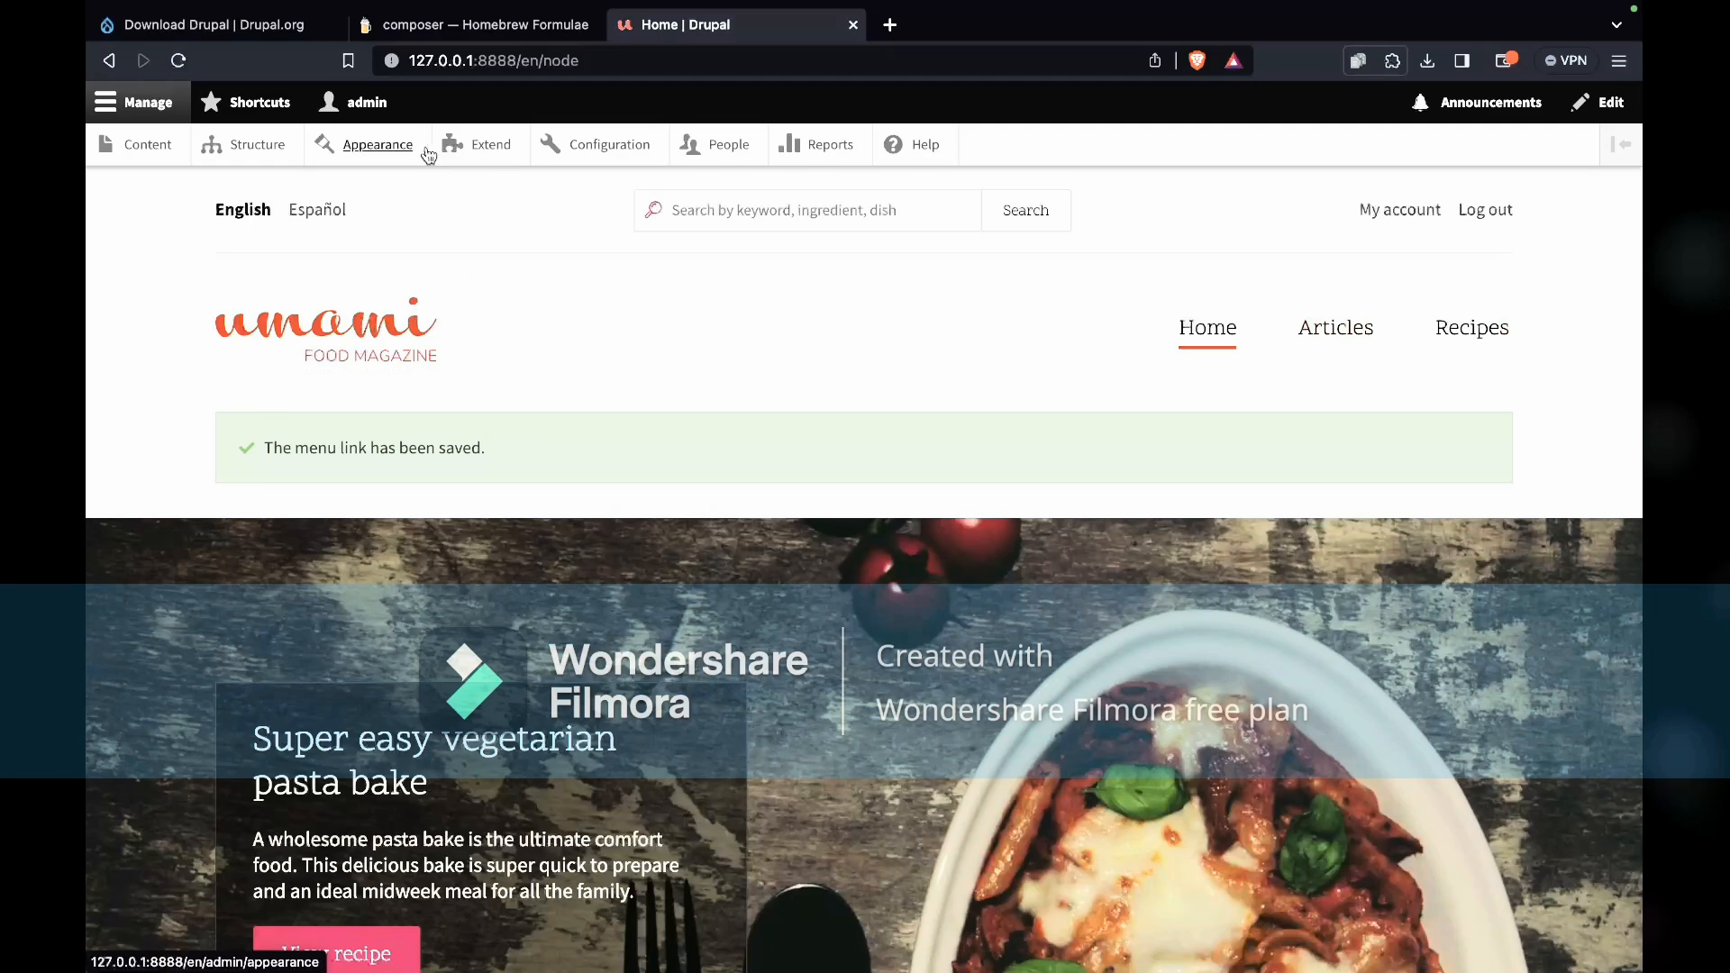
Visit the Appearance page, go to the site's content list and open the "Acerca de Umami" basic page for editing
left_click(365, 145)
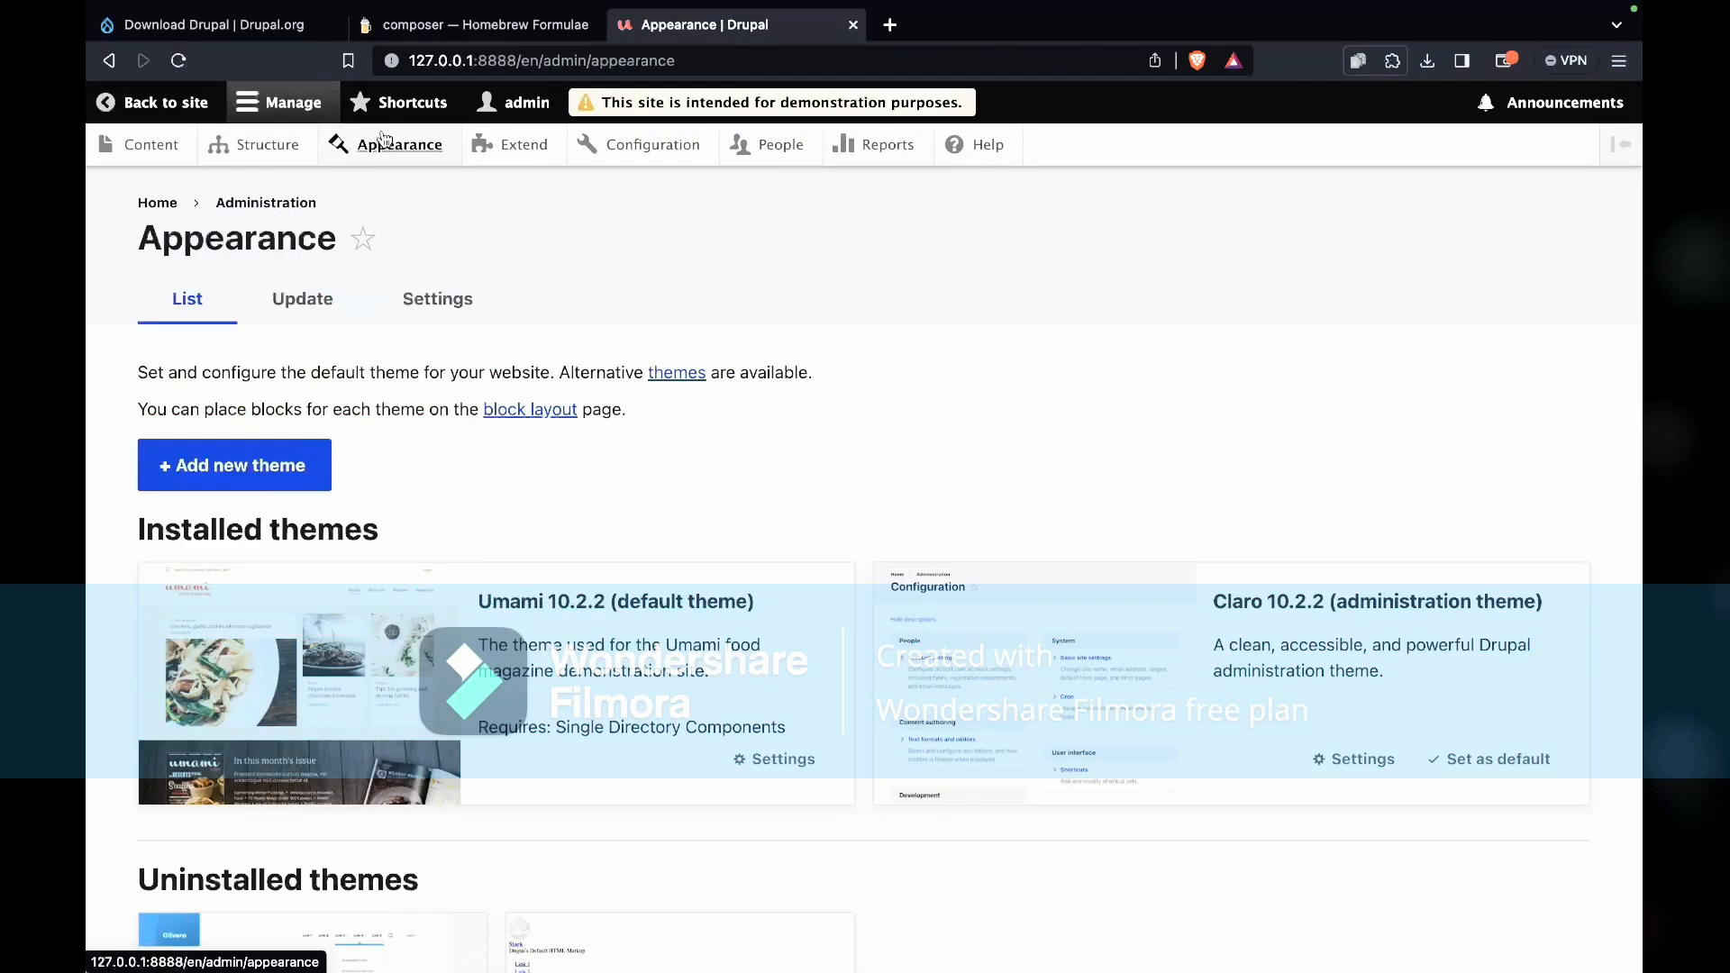
left_click(149, 145)
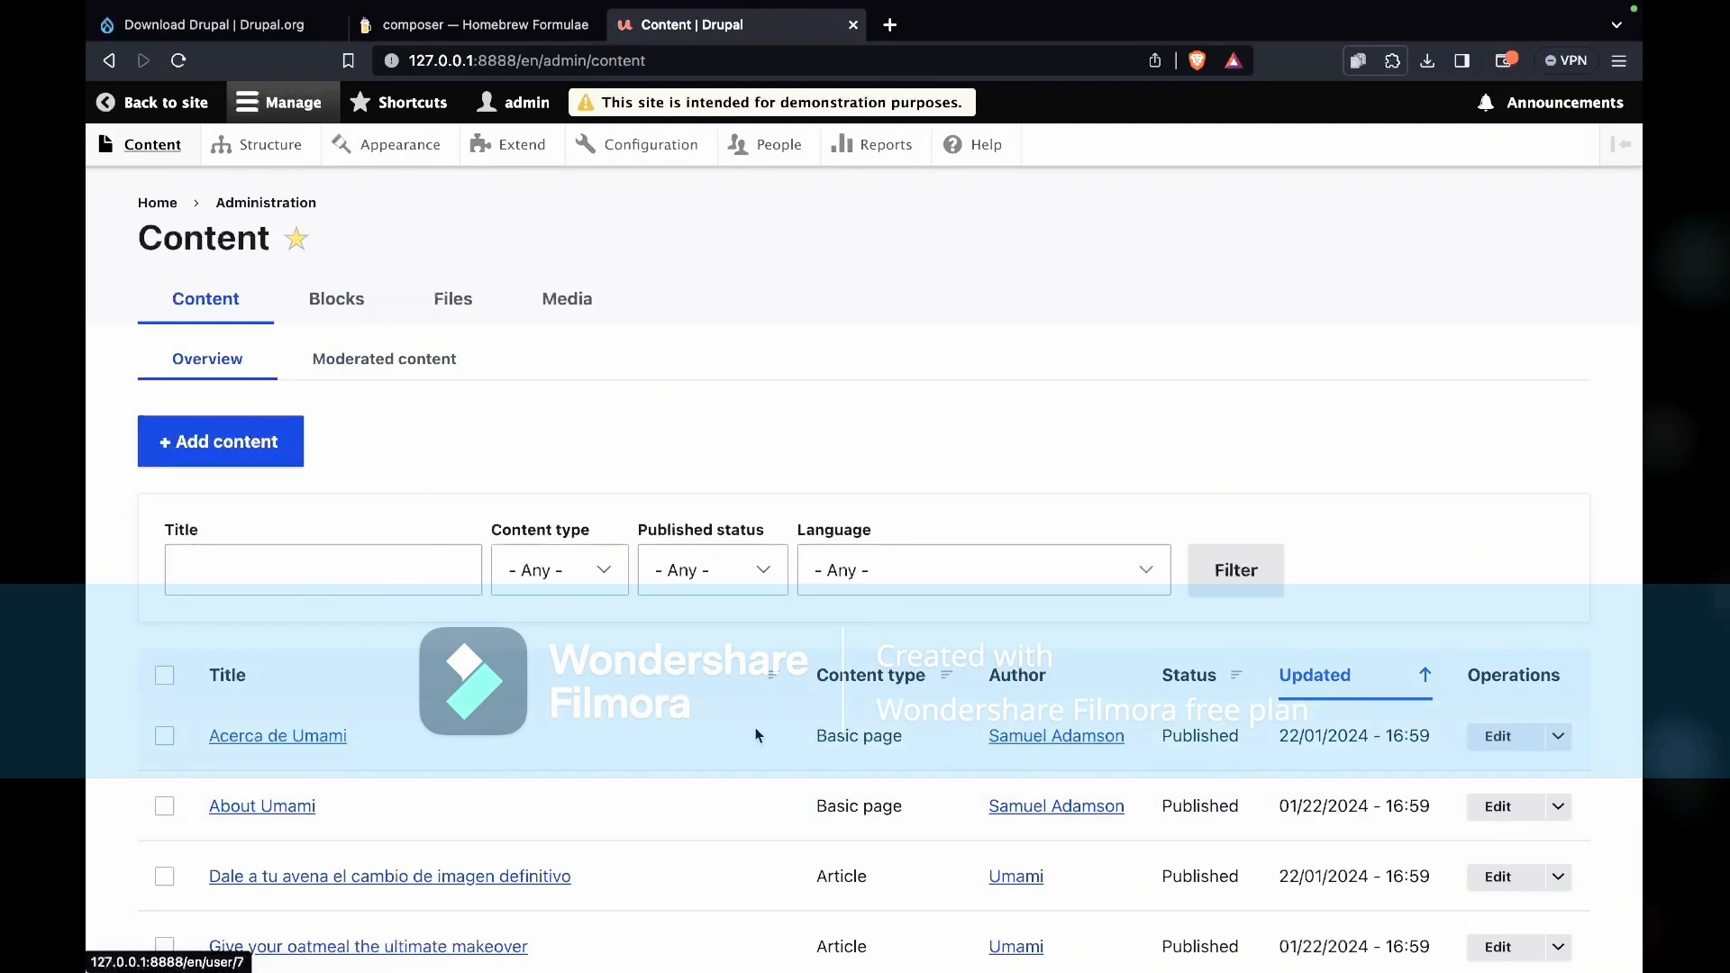
left_click(1501, 737)
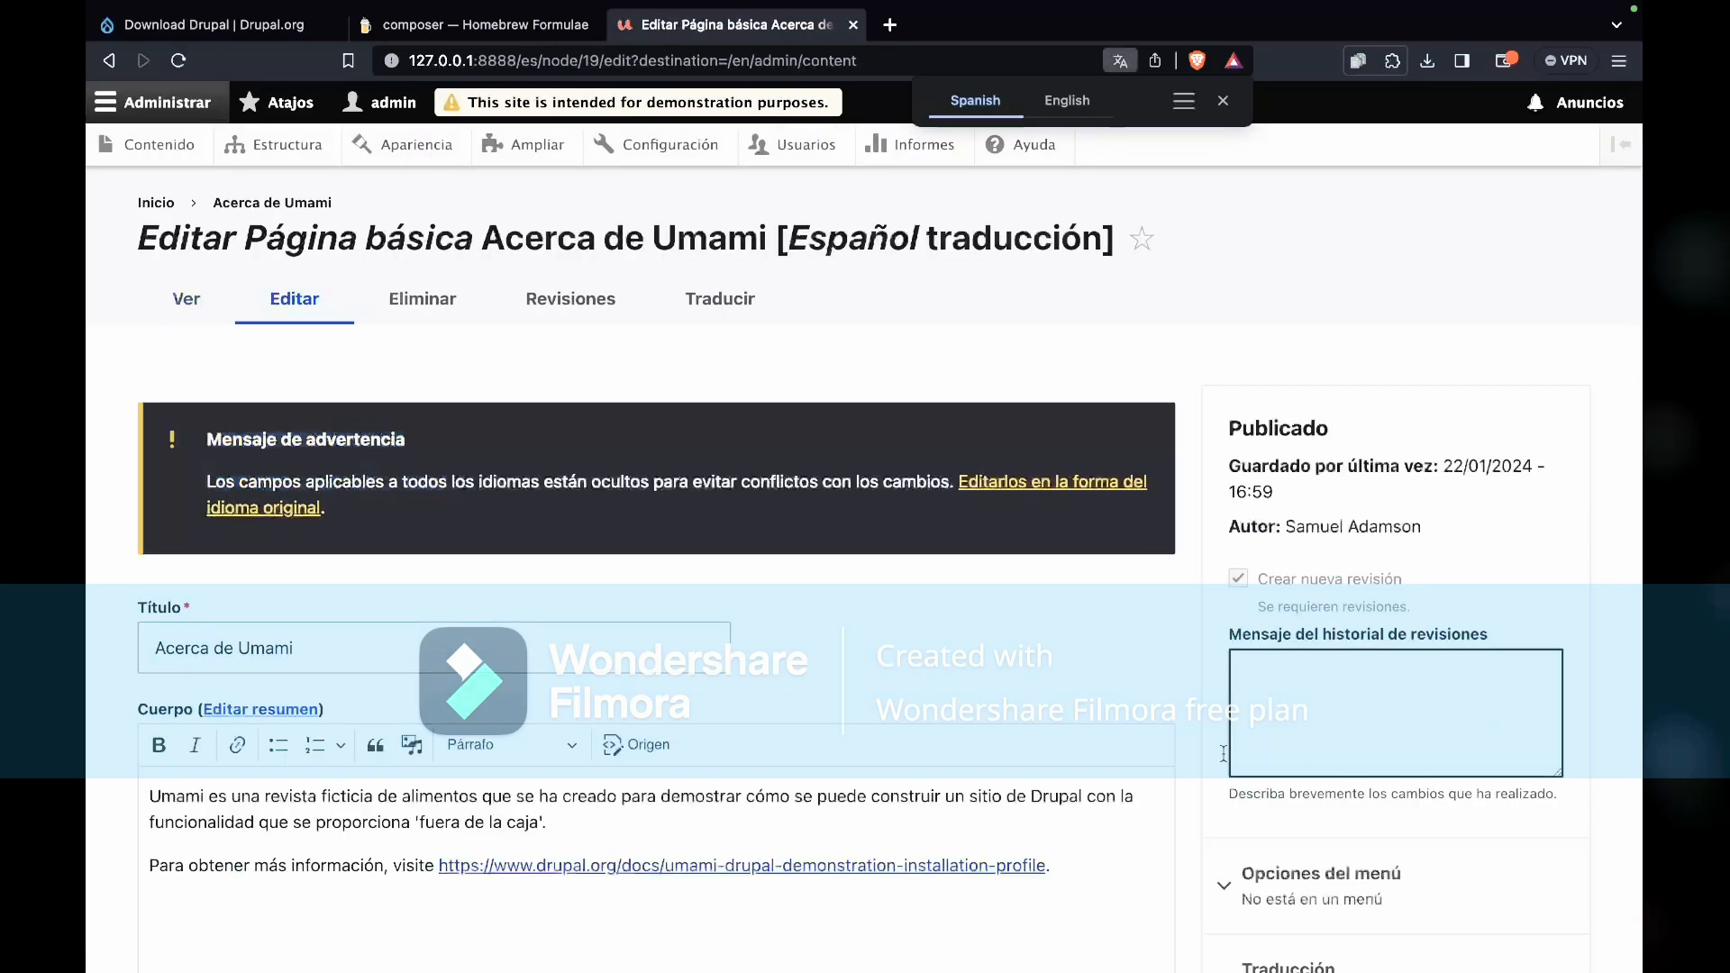
Look over the Spanish edit form of "Acerca de Umami" and translate the page into English with the browser's translator
scroll(872, 645, "down", 5)
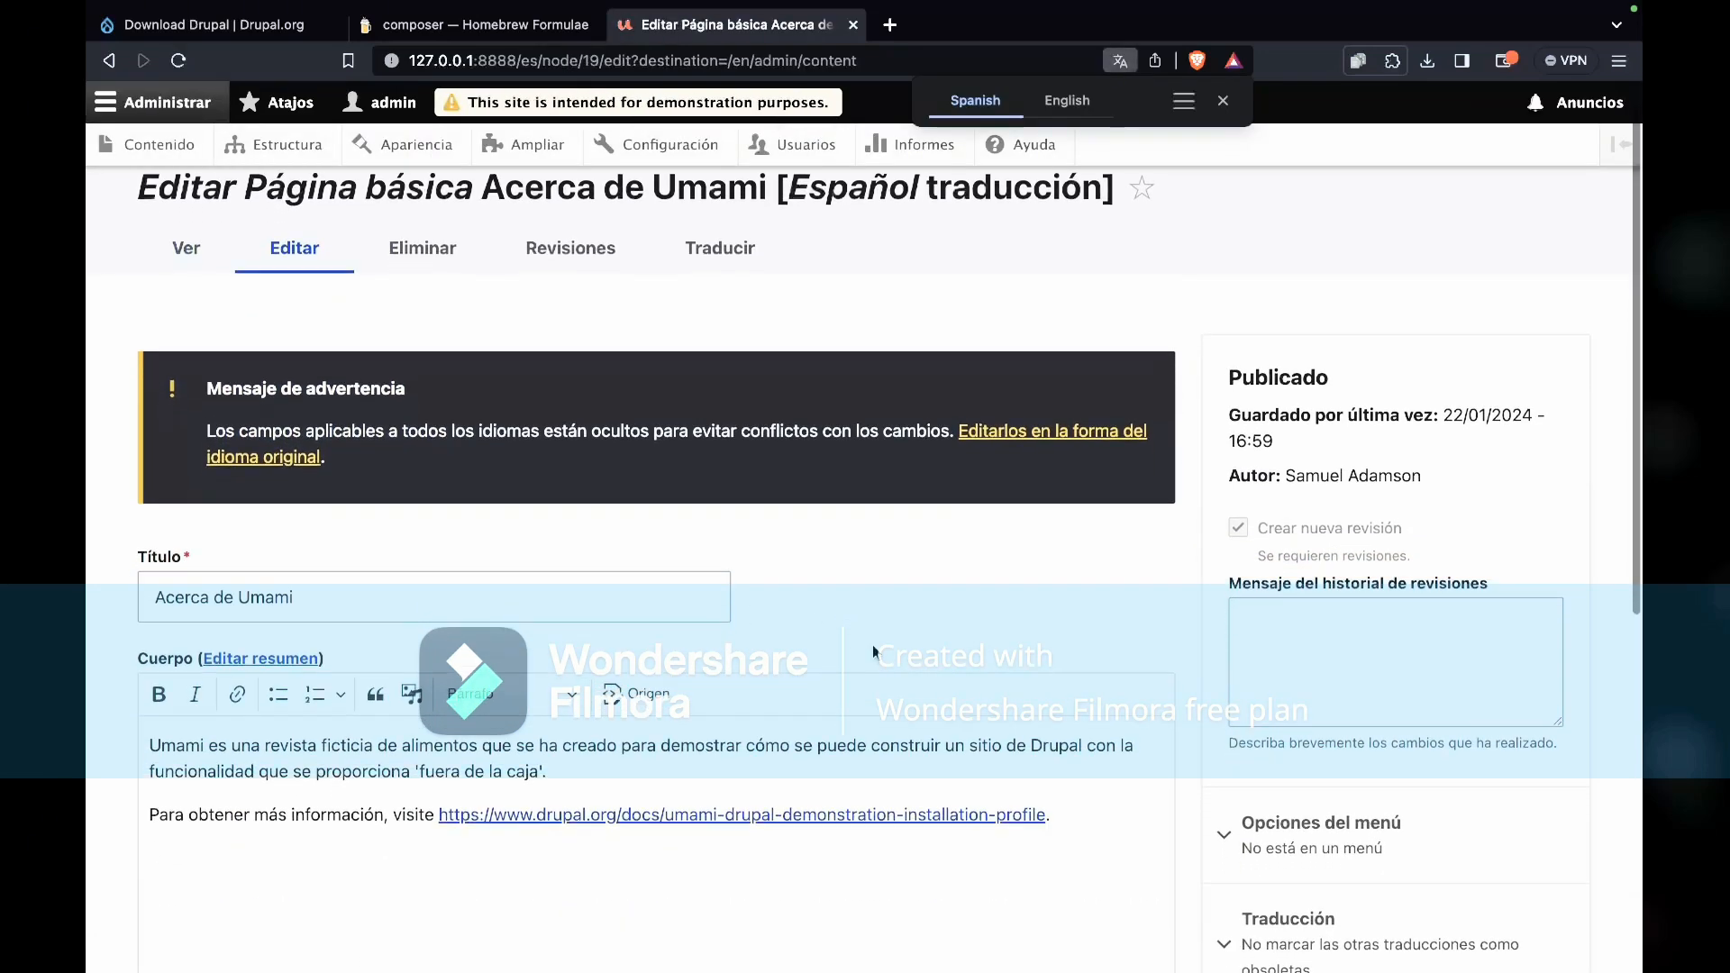
scroll(872, 645, "up", 5)
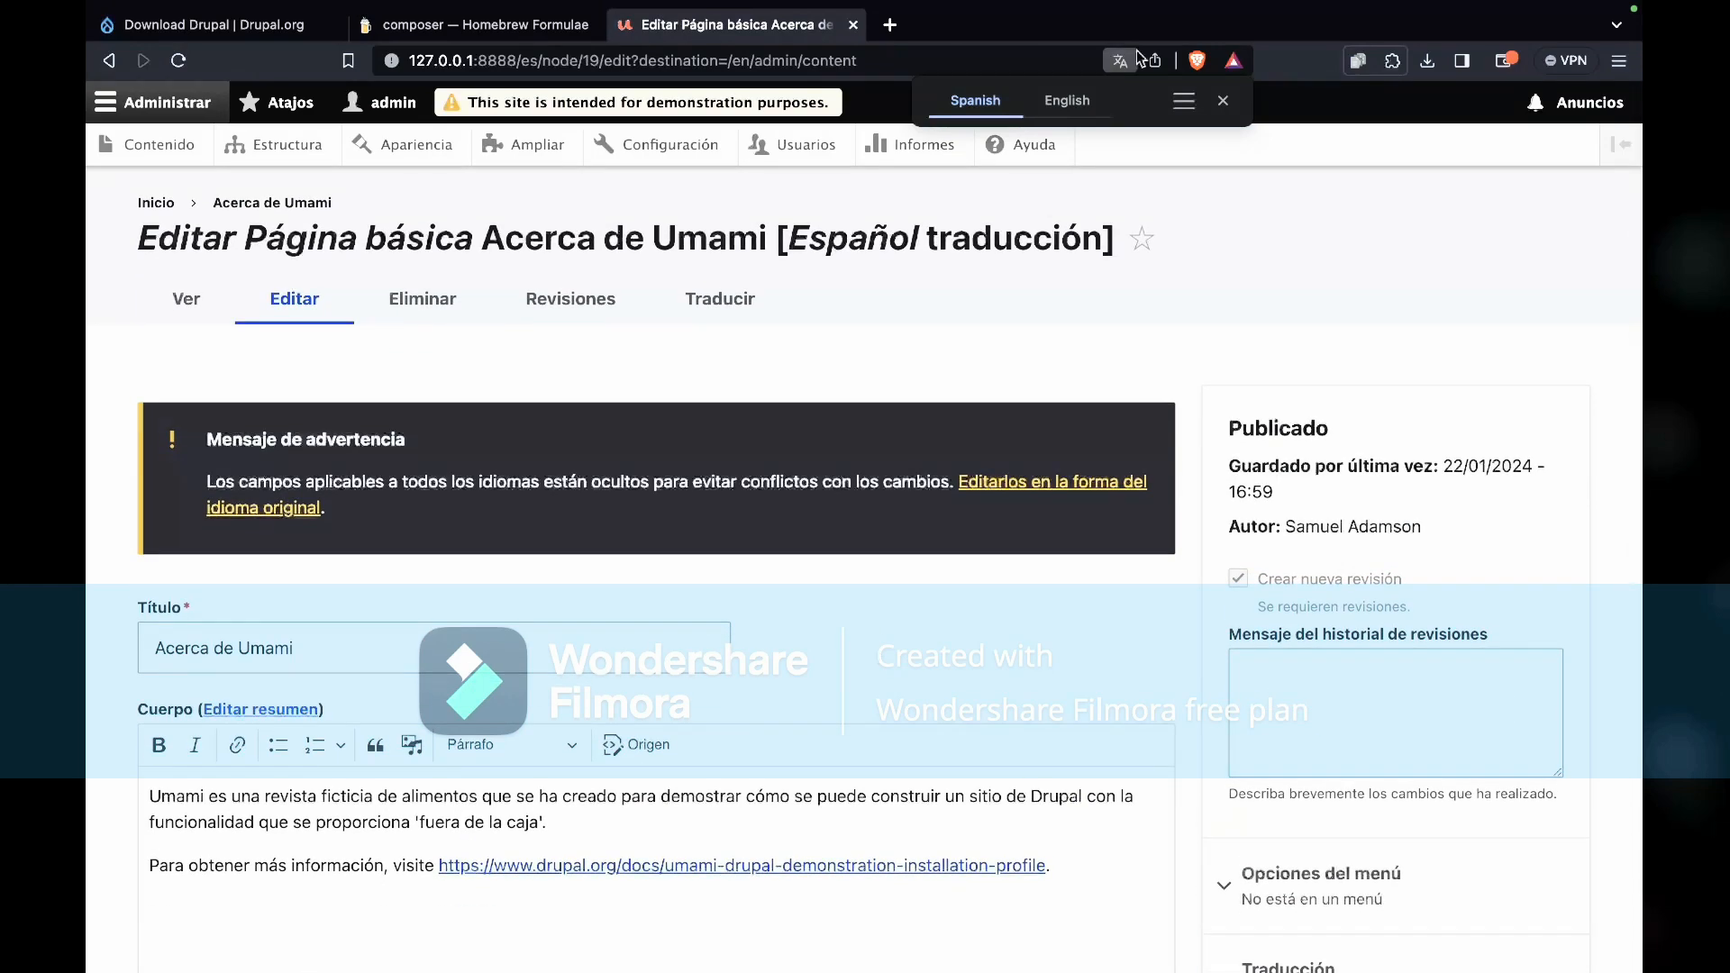
left_click(1072, 105)
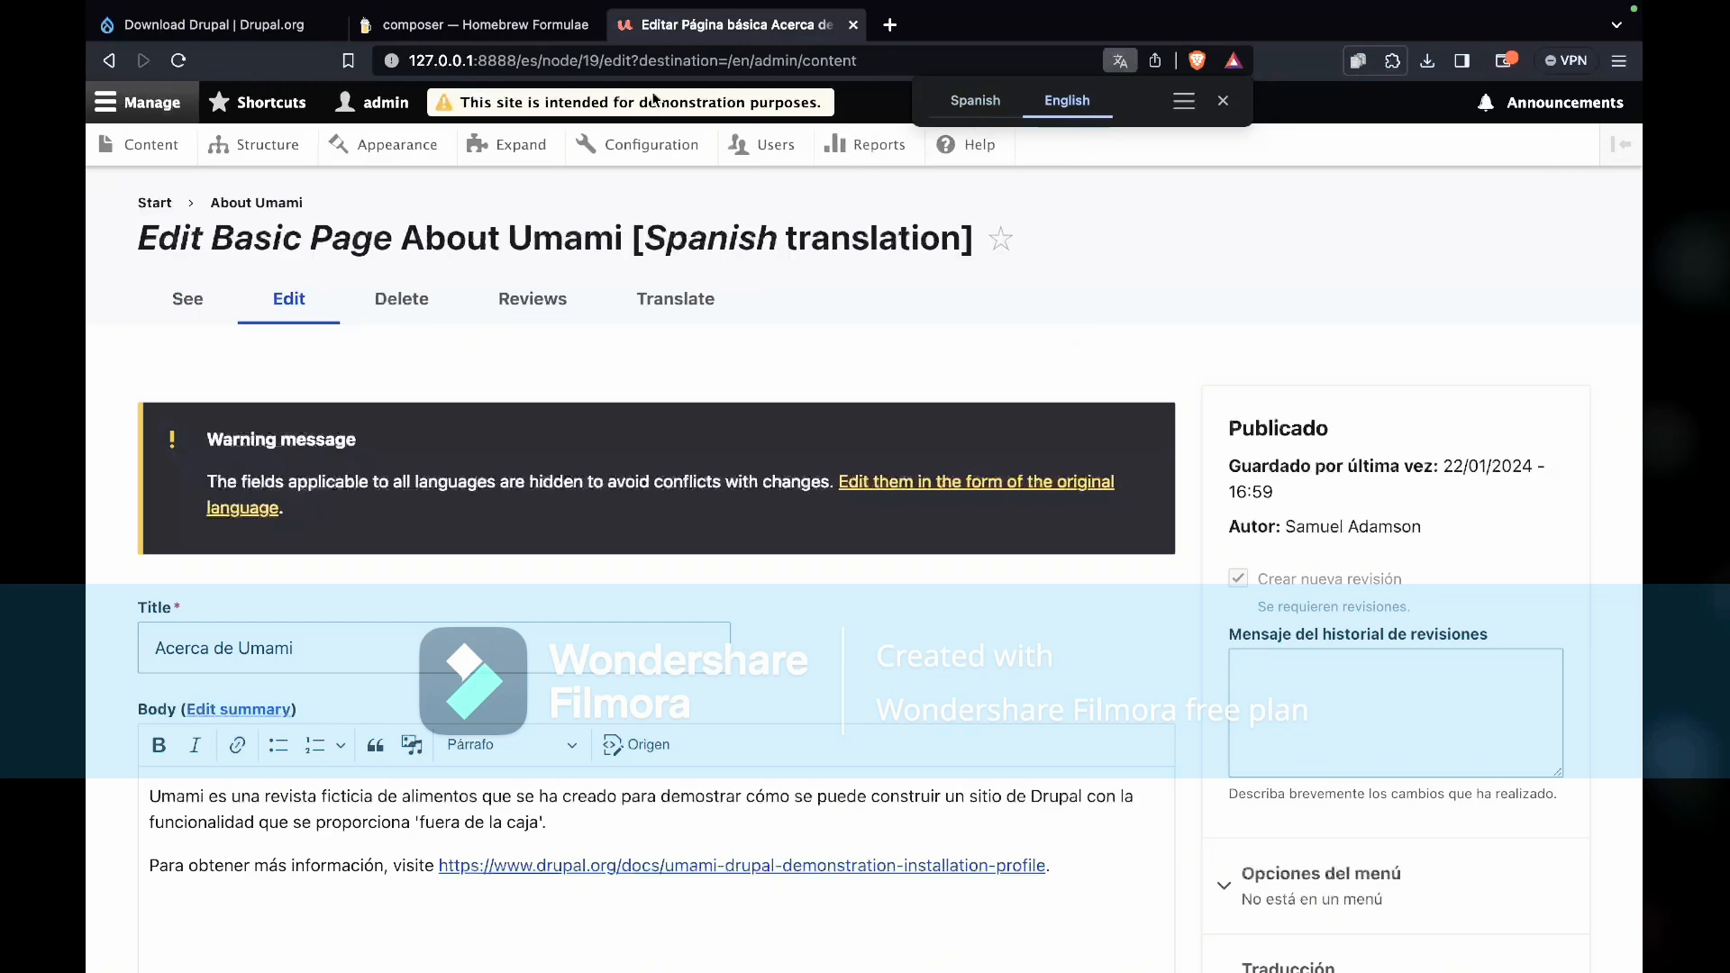
Return to the site's home page, keep the administration links shown and turn on edit mode for the page's blocks
left_click(115, 100)
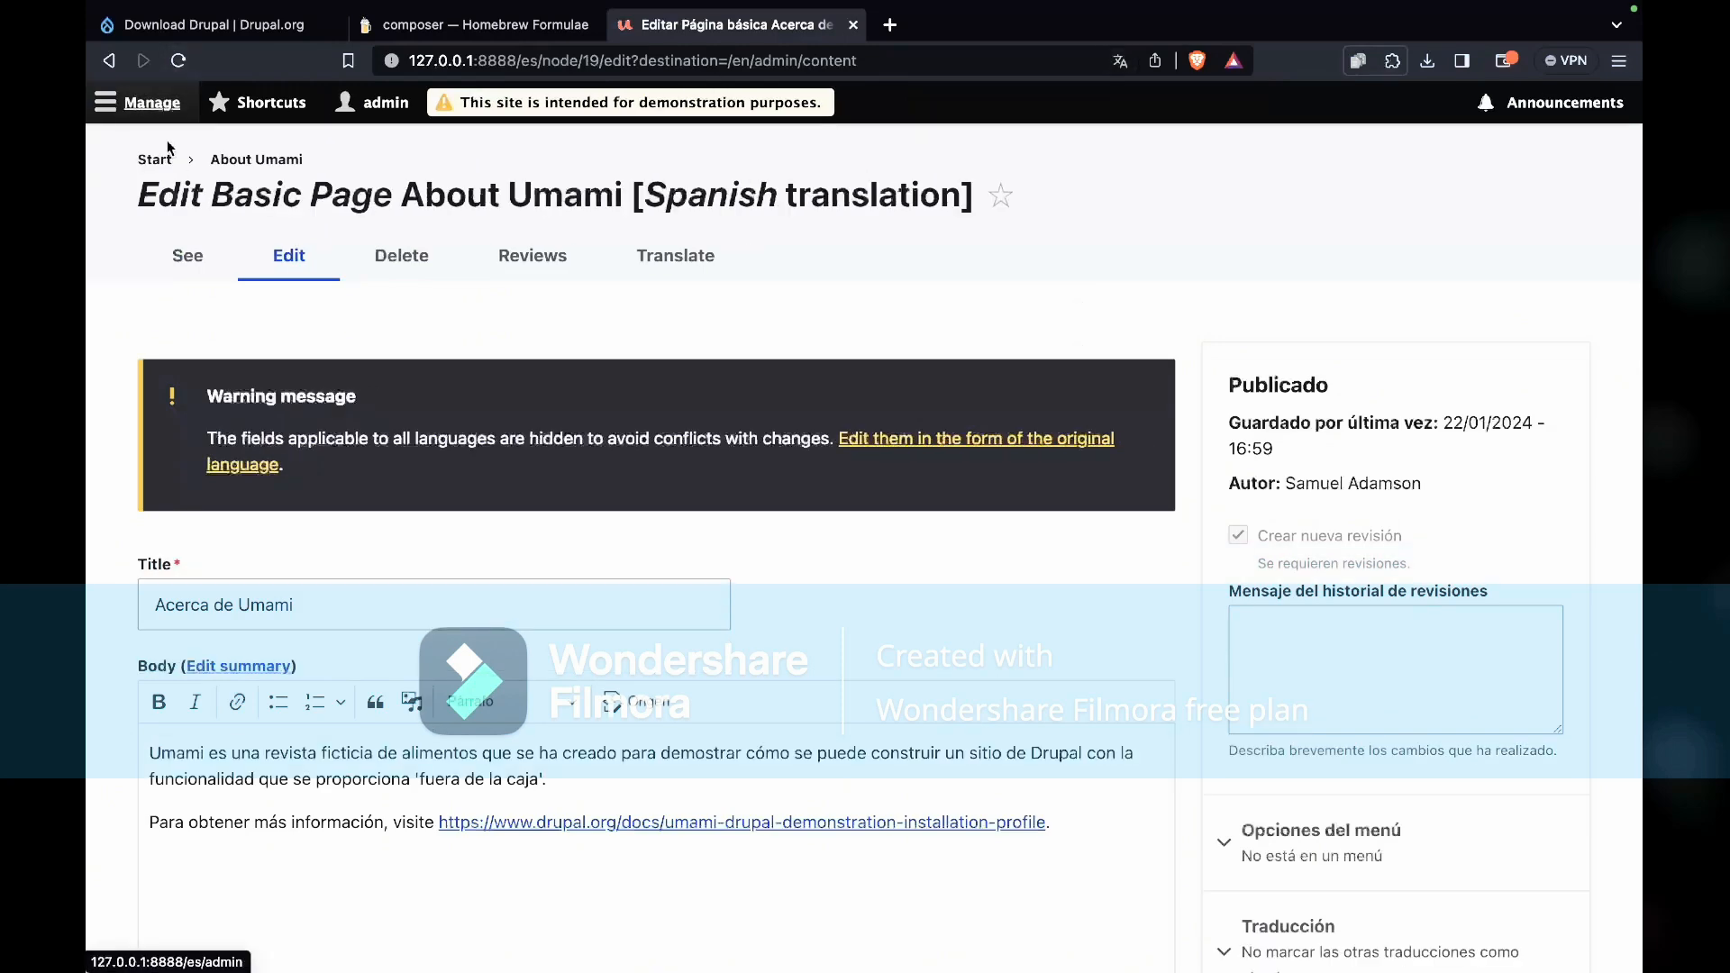
left_click(151, 157)
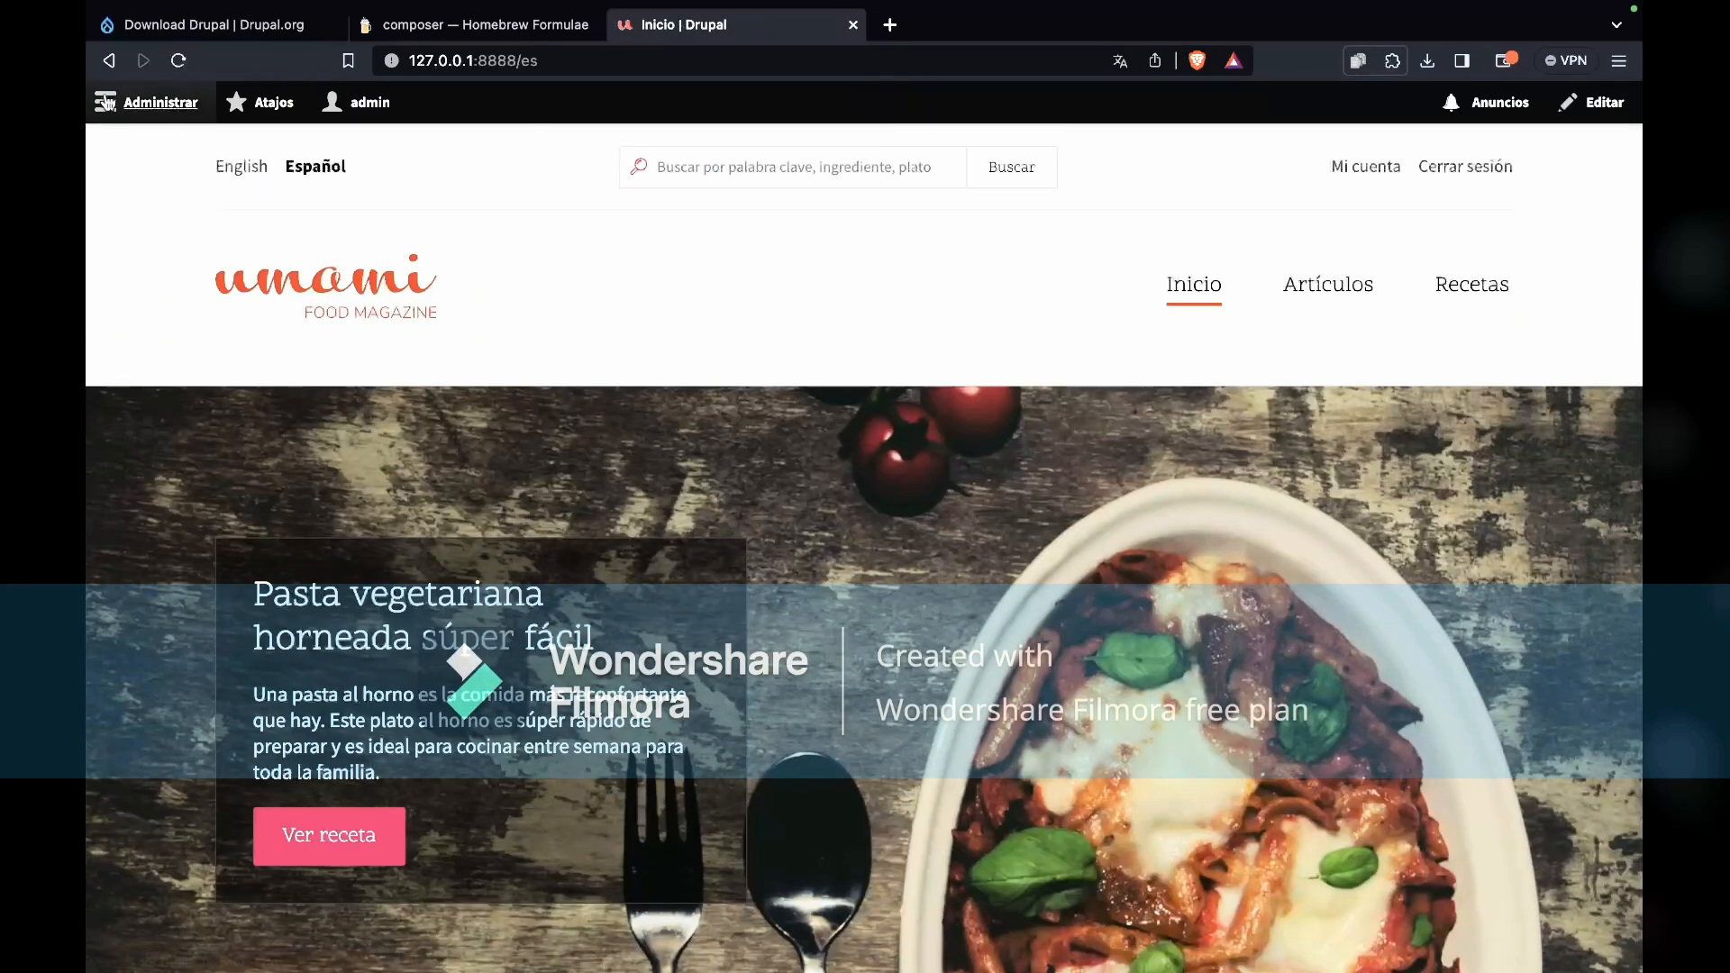
left_click(106, 106)
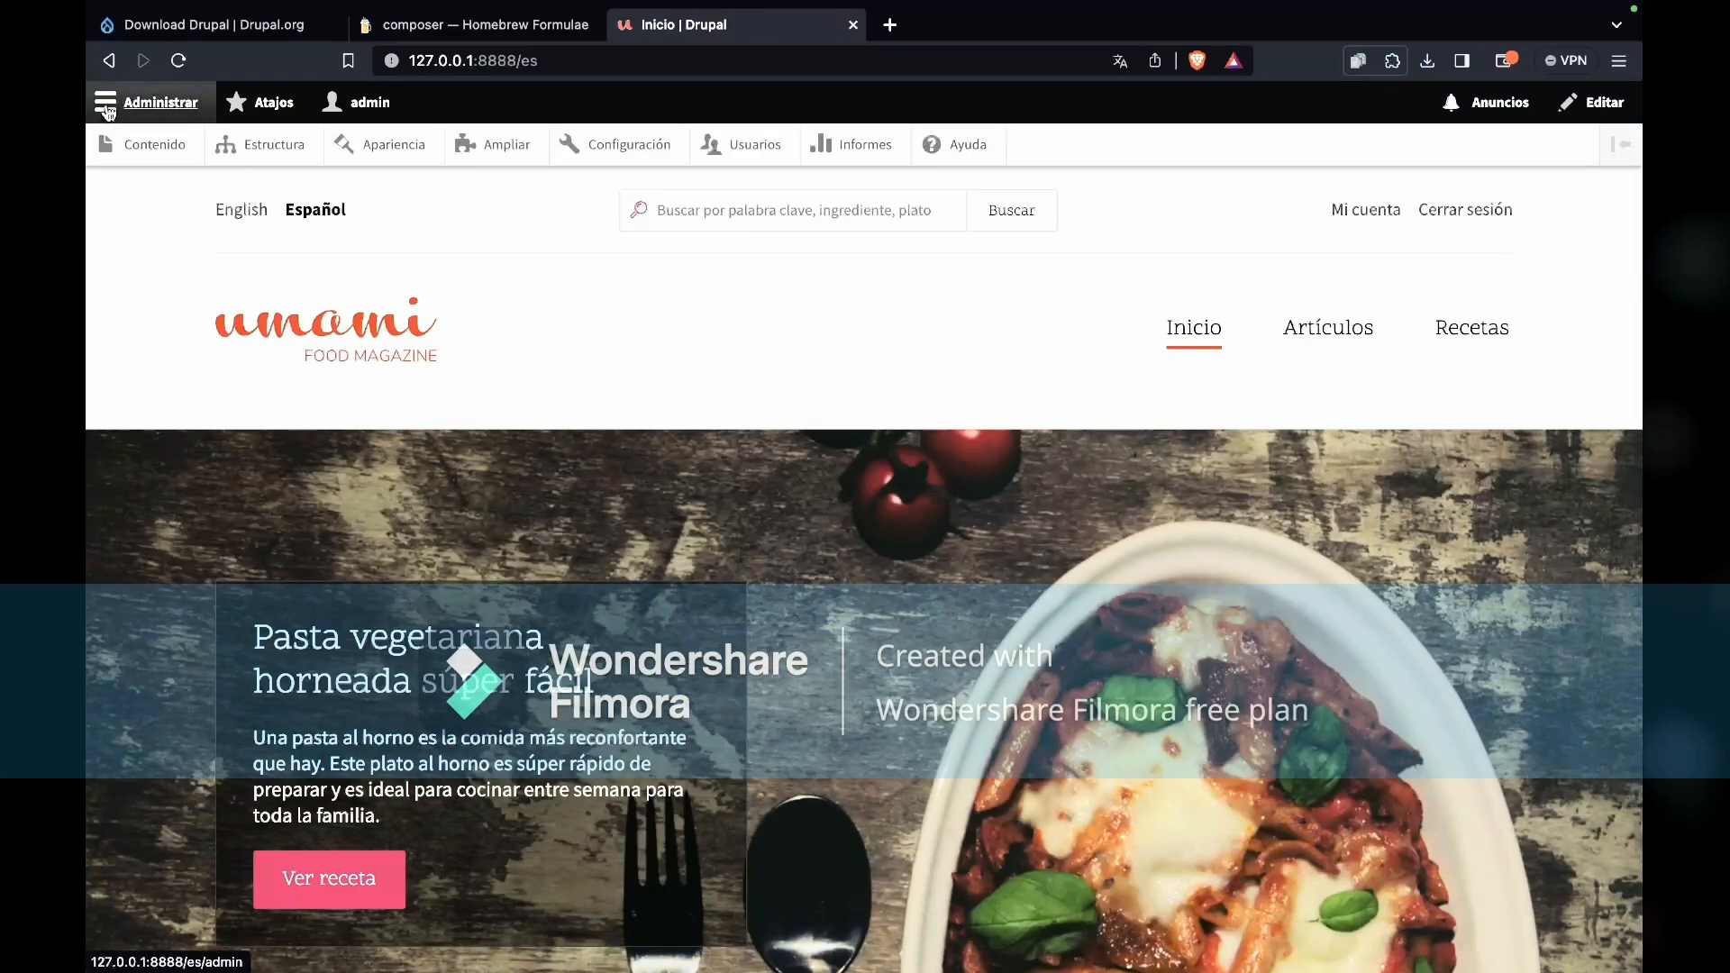
left_click(1608, 105)
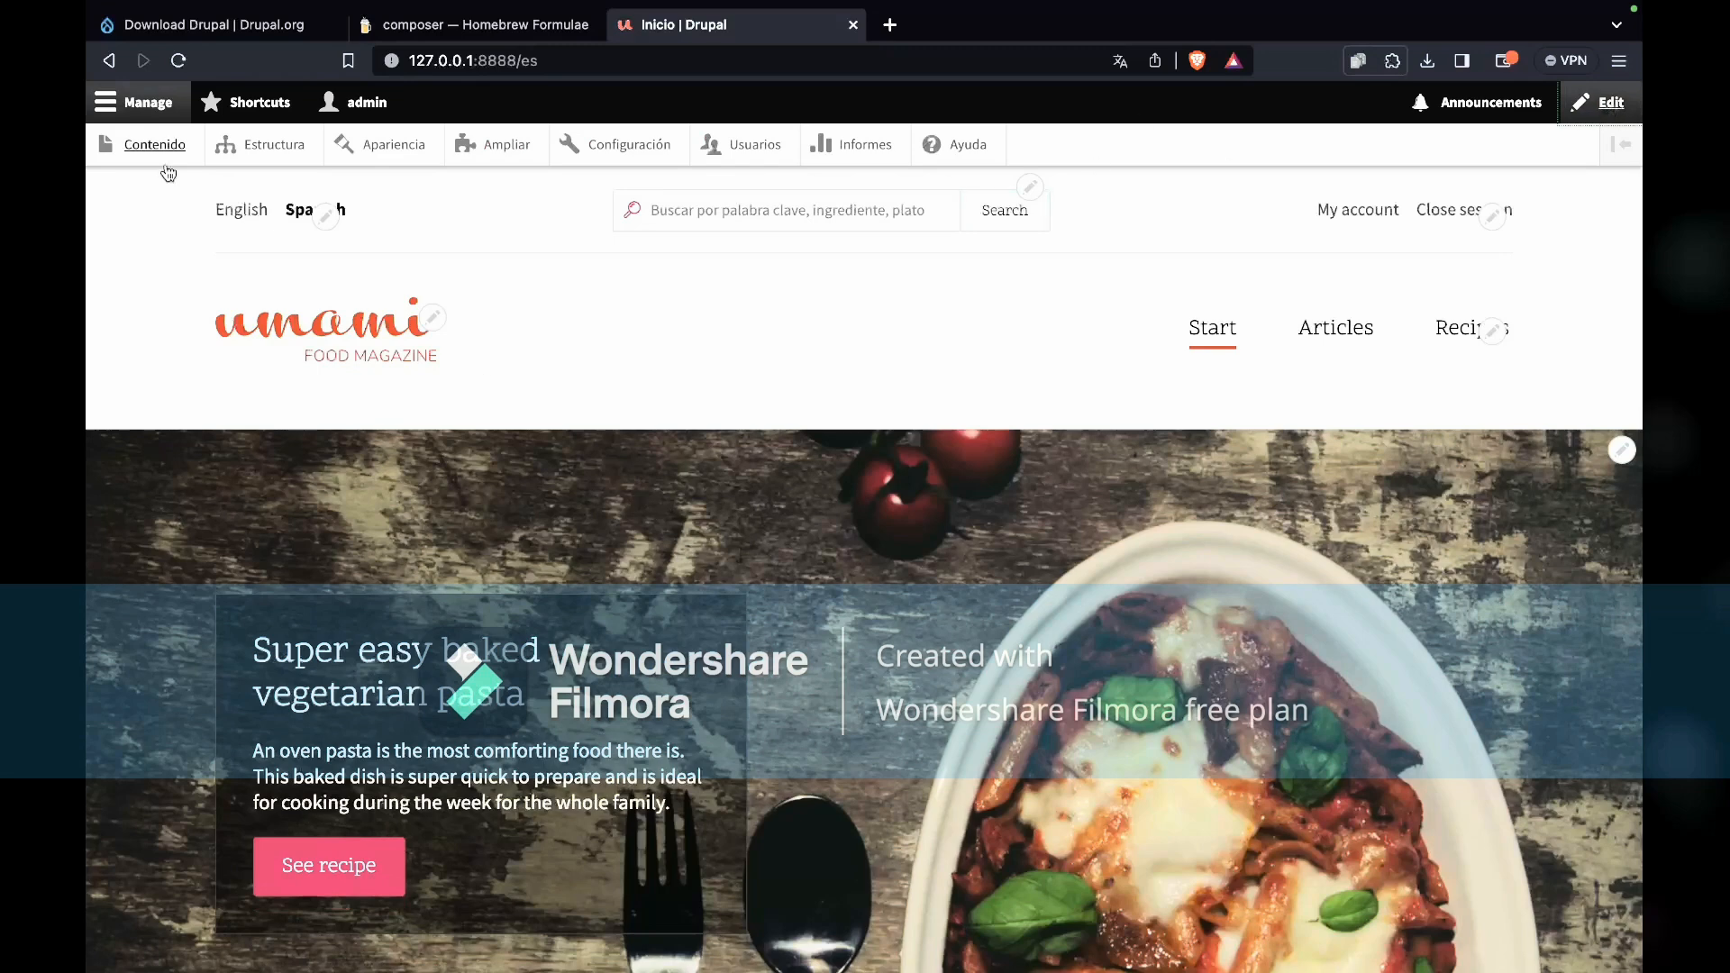
left_click(109, 107)
left_click(109, 107)
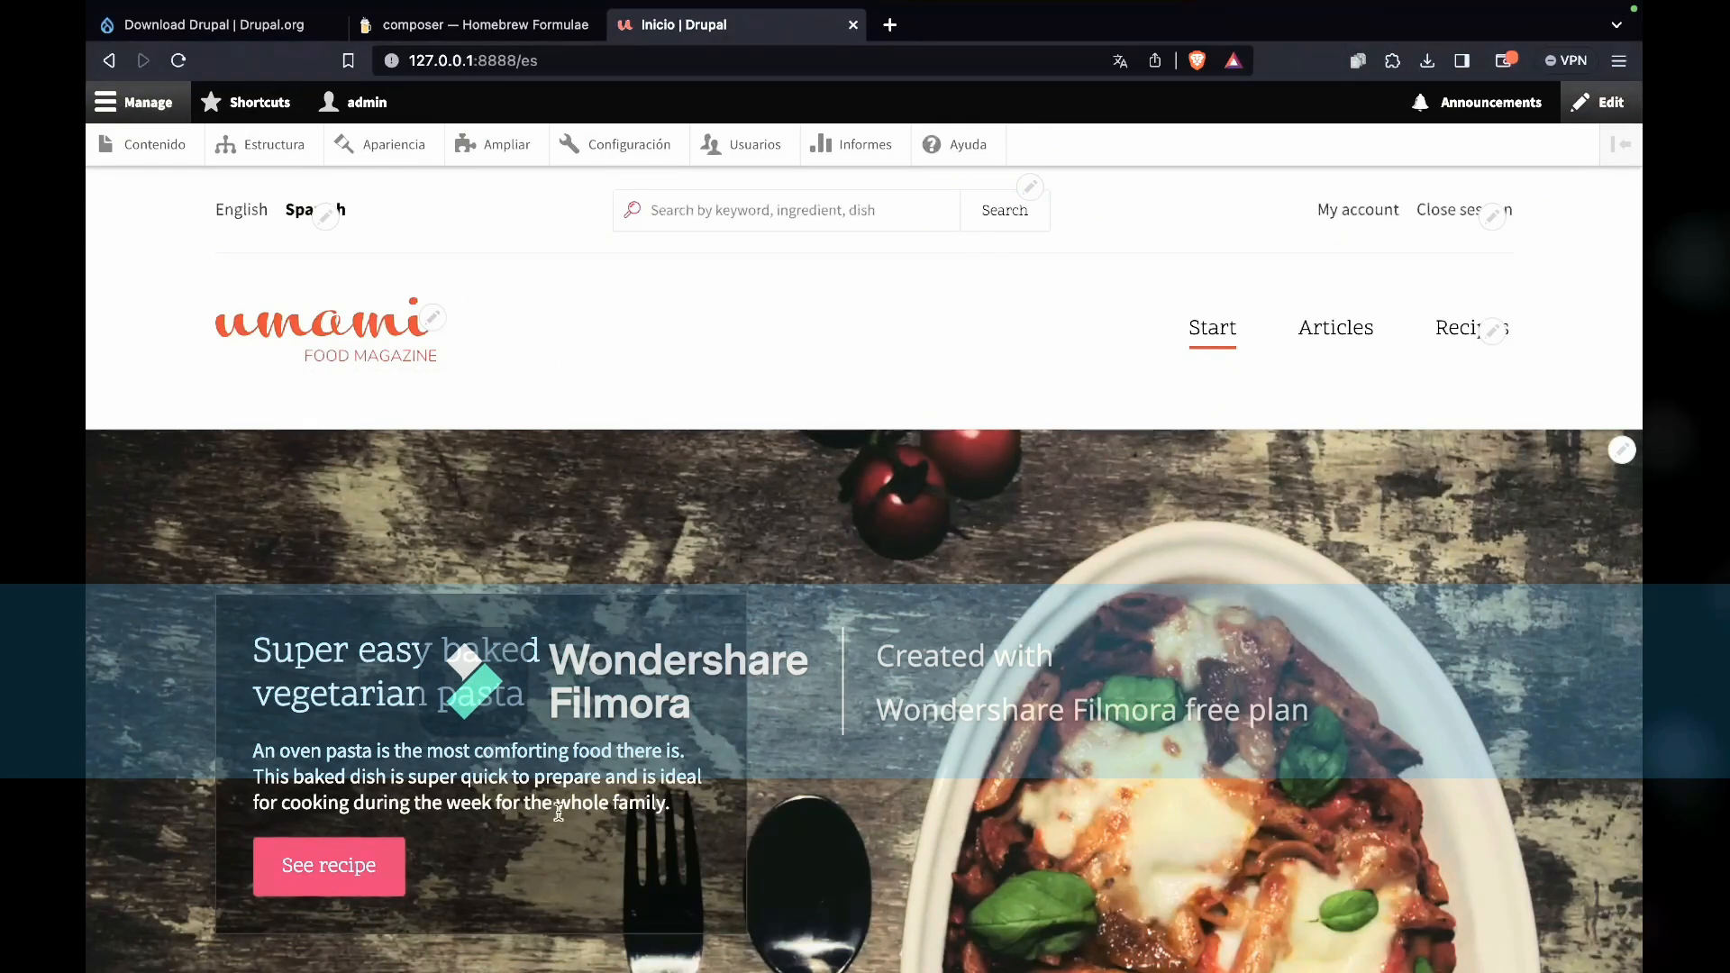
Look through the home page, apply the browser's English translation and switch the site to its own English version
scroll(586, 822, "down", 20)
scroll(585, 819, "down", 3)
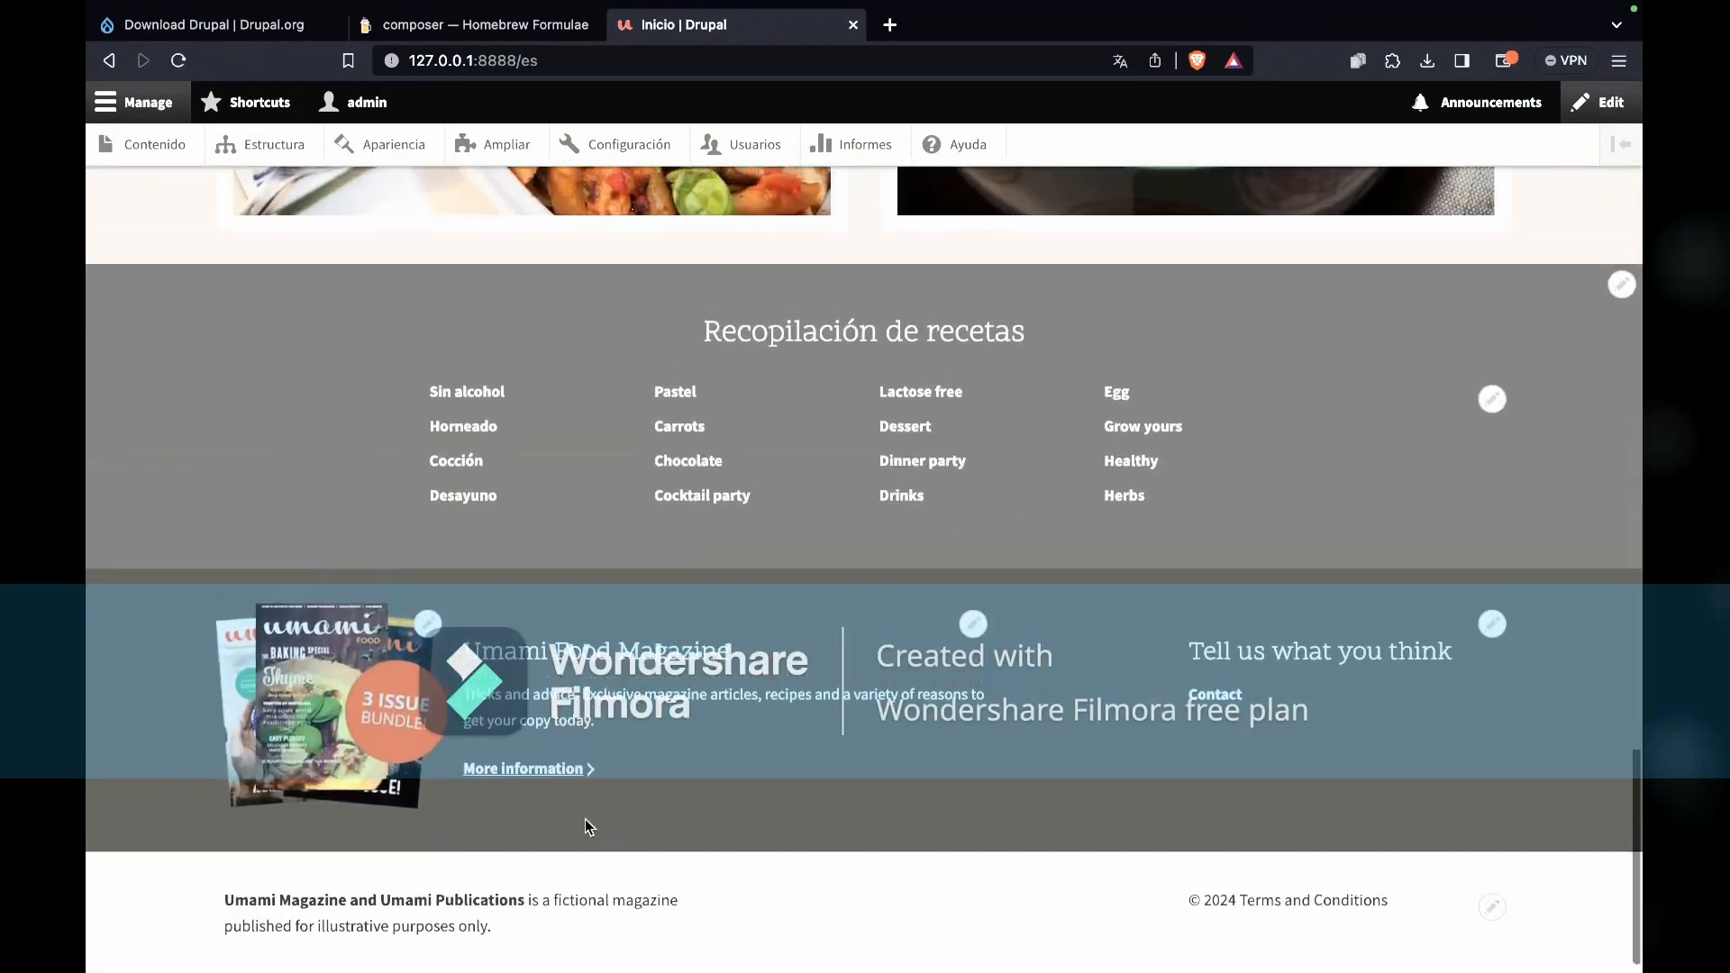
scroll(586, 819, "up", 10)
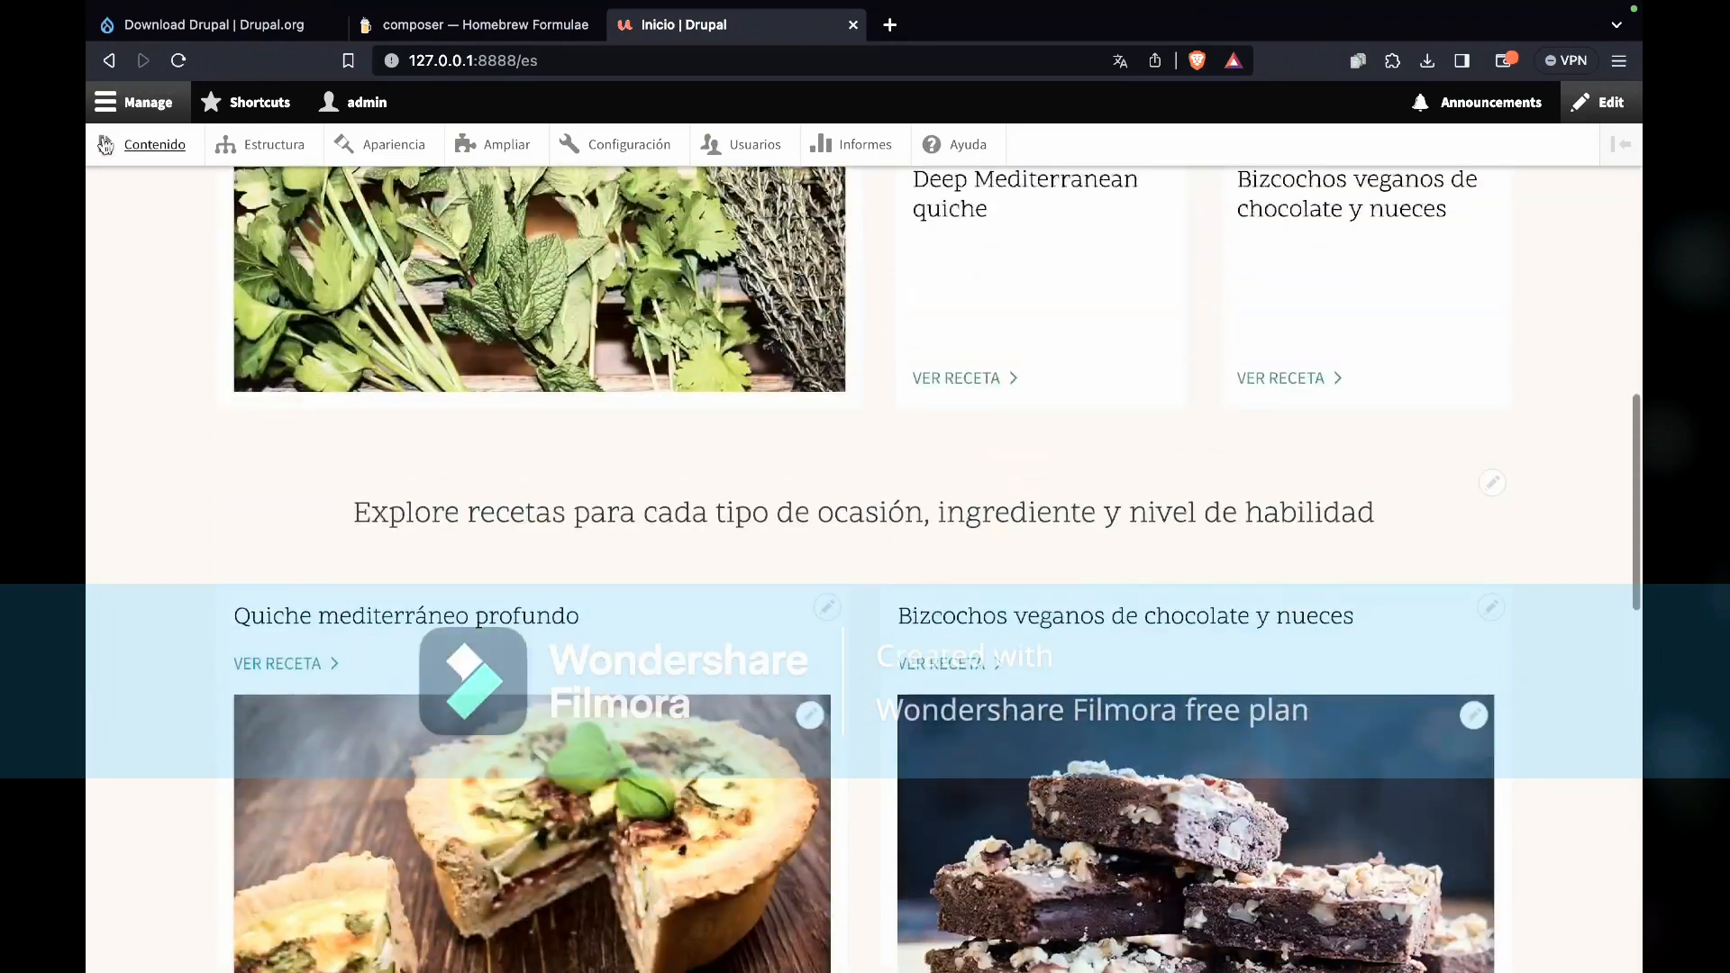
left_click(136, 102)
left_click(1120, 60)
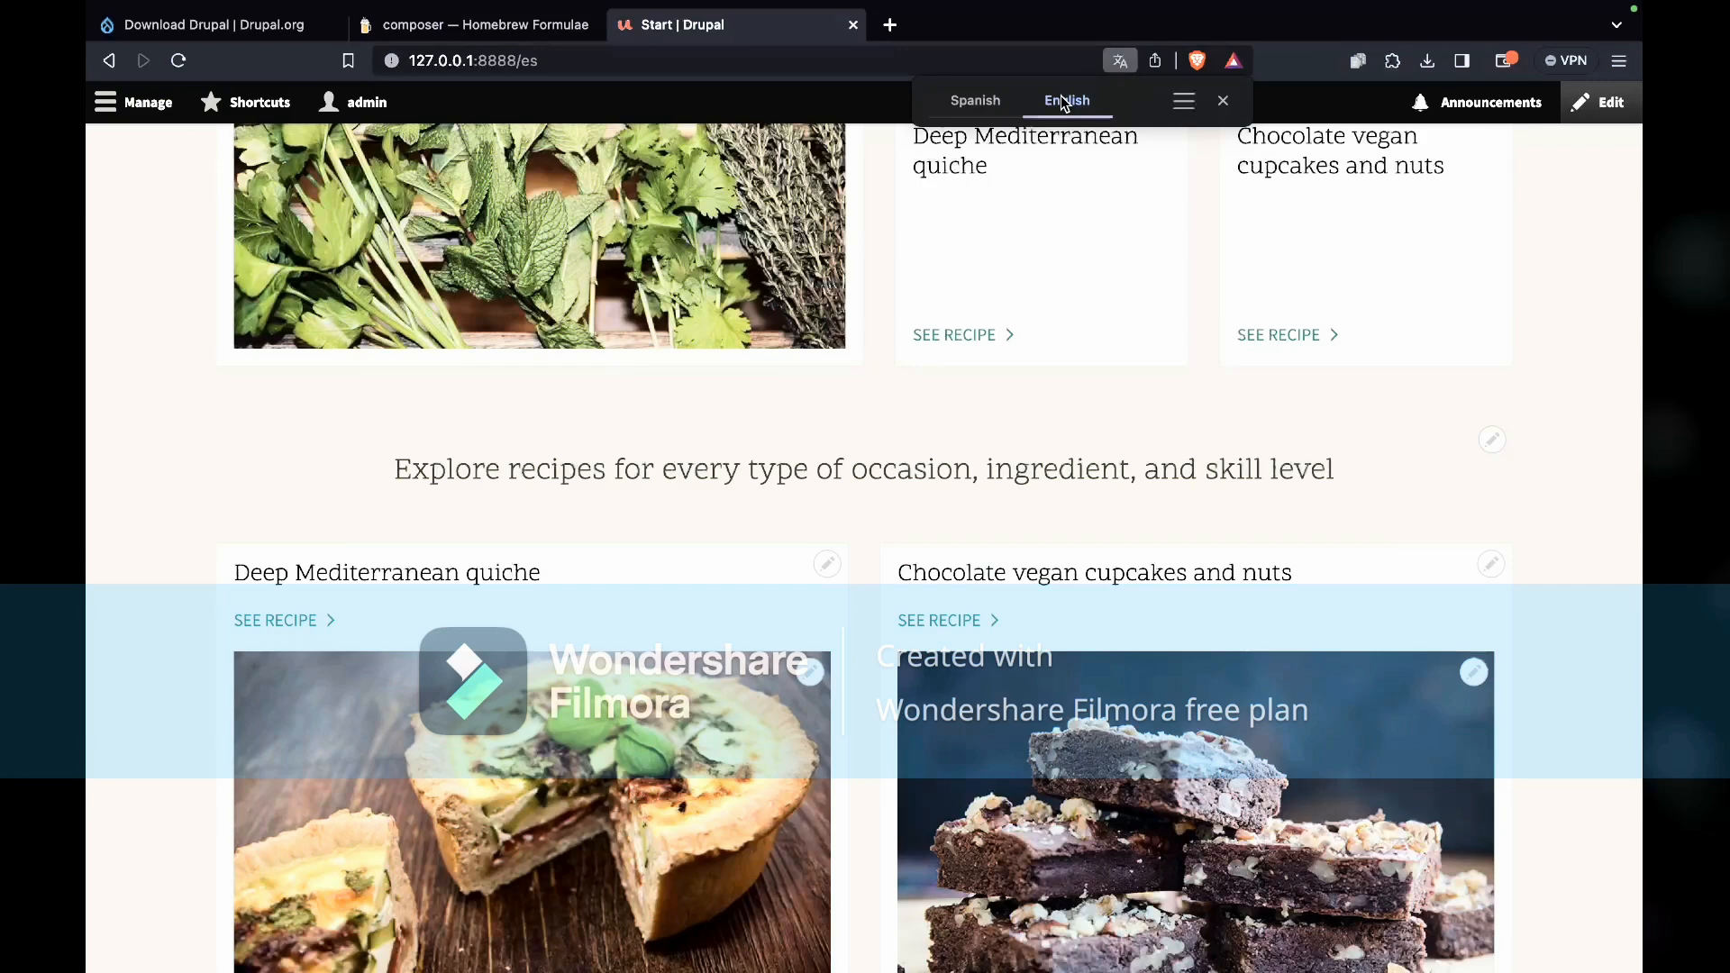
scroll(935, 258, "up", 15)
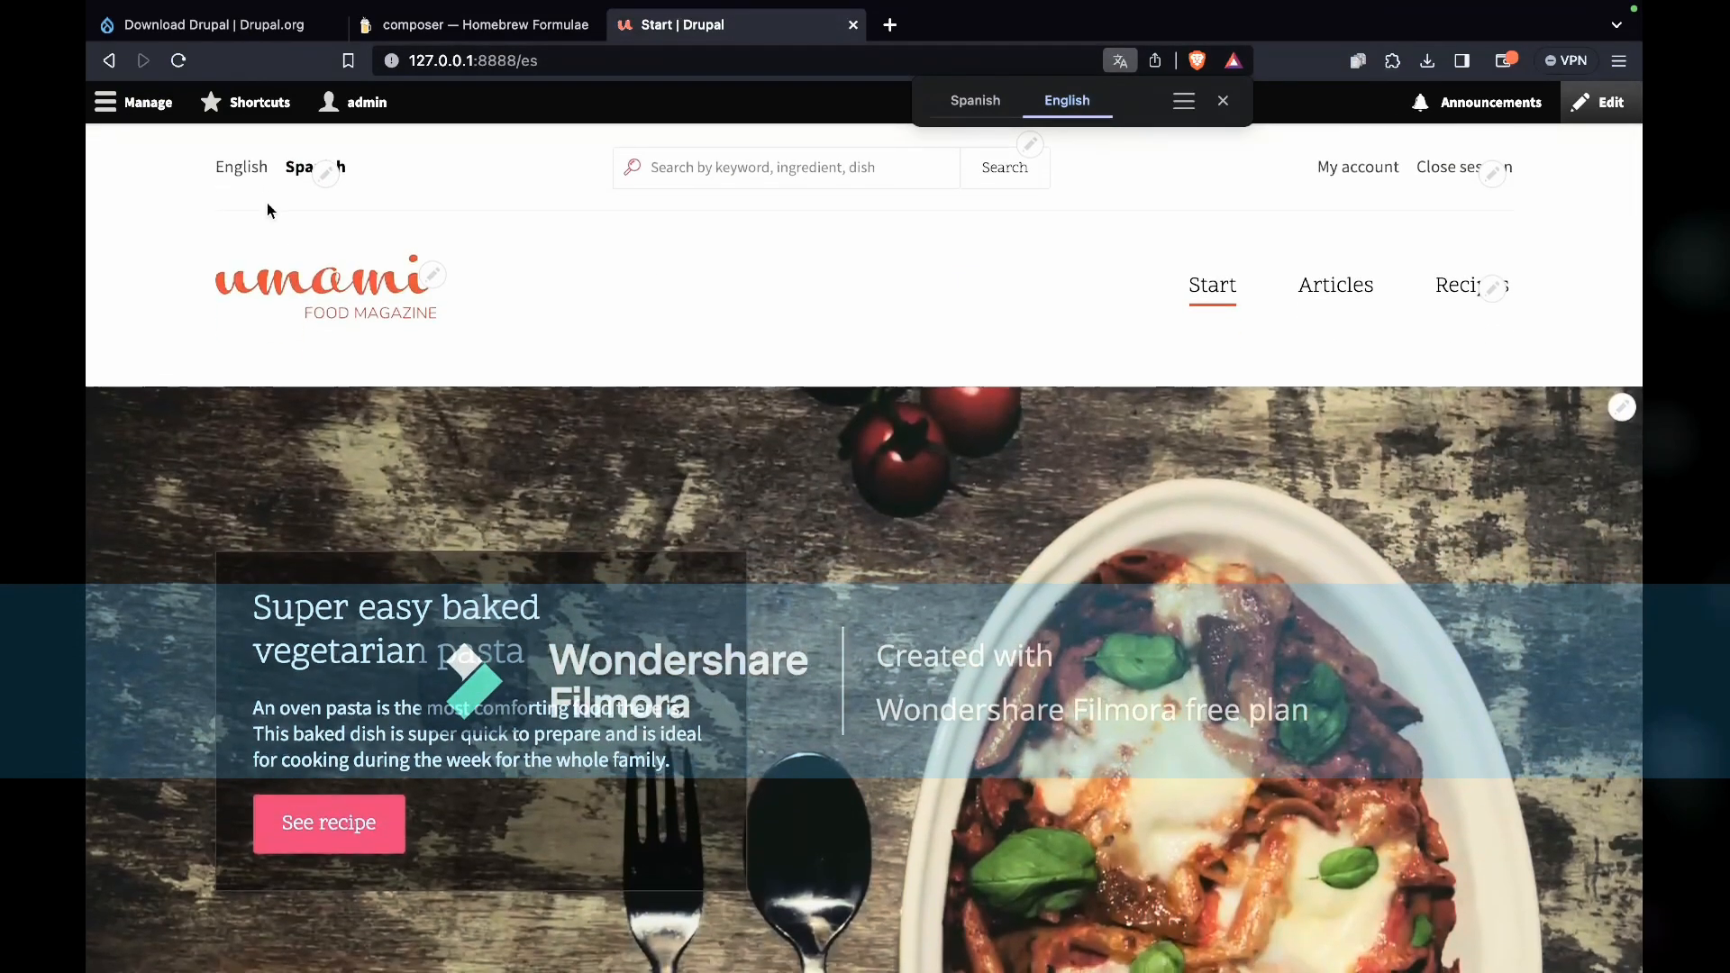
left_click(240, 170)
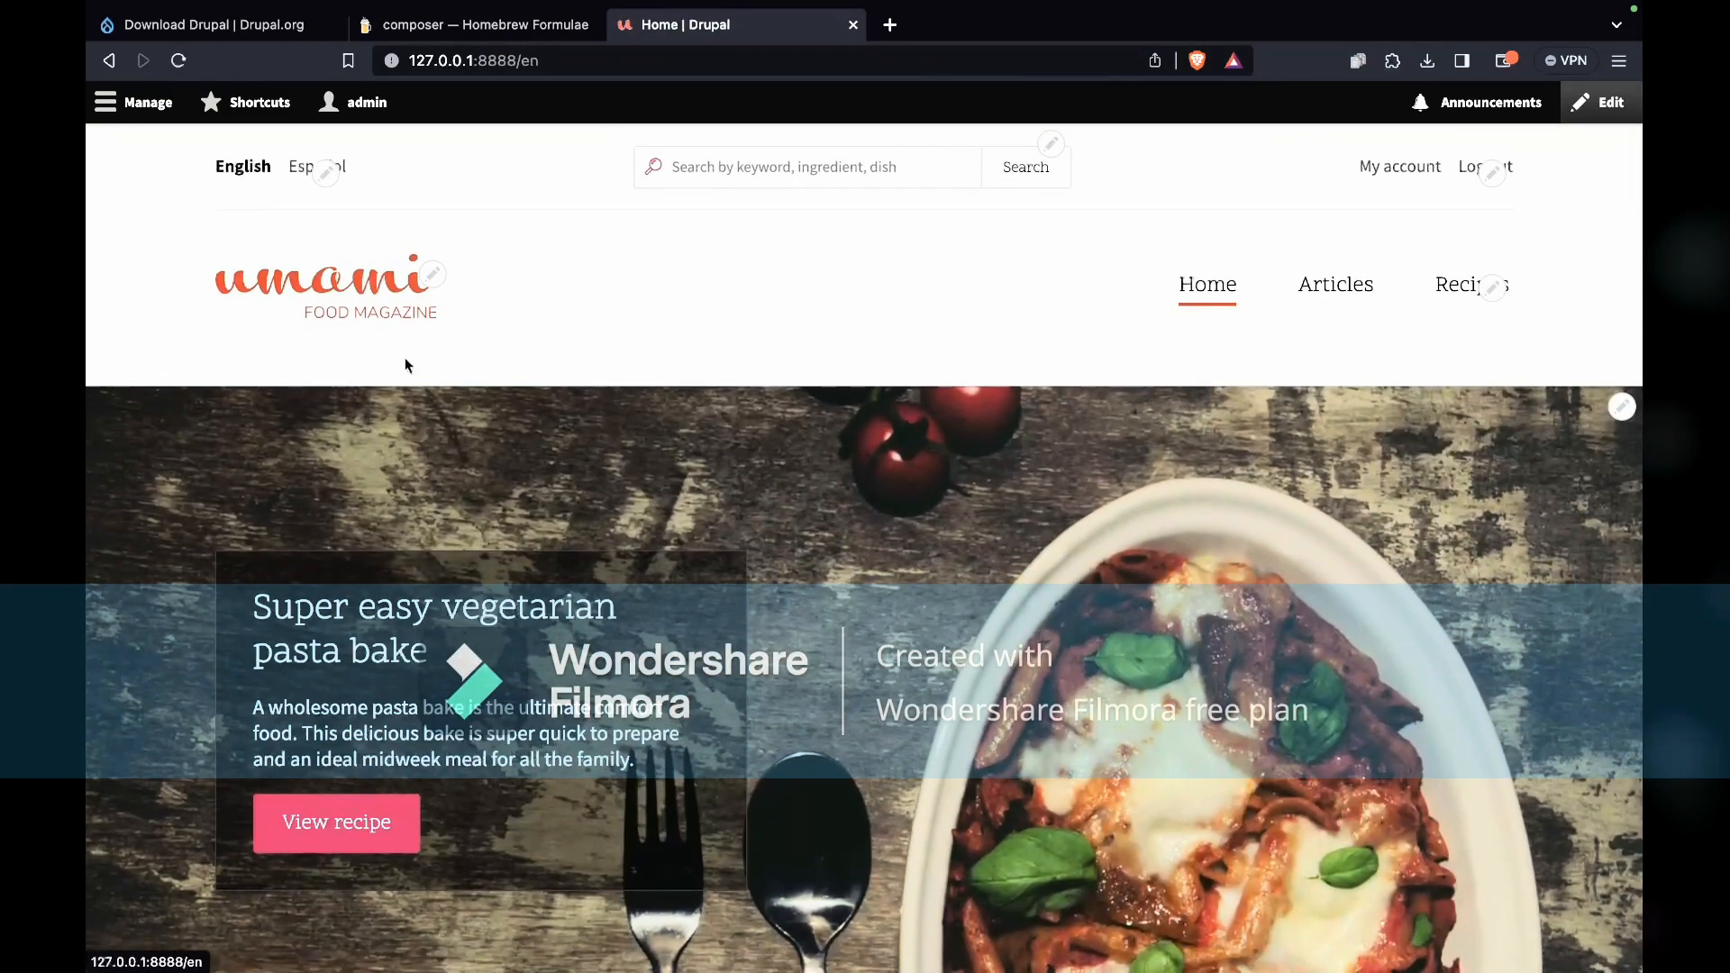
Switch the administration menu to vertical orientation and open the form for adding a new Article, looking over its fields
left_click(798, 168)
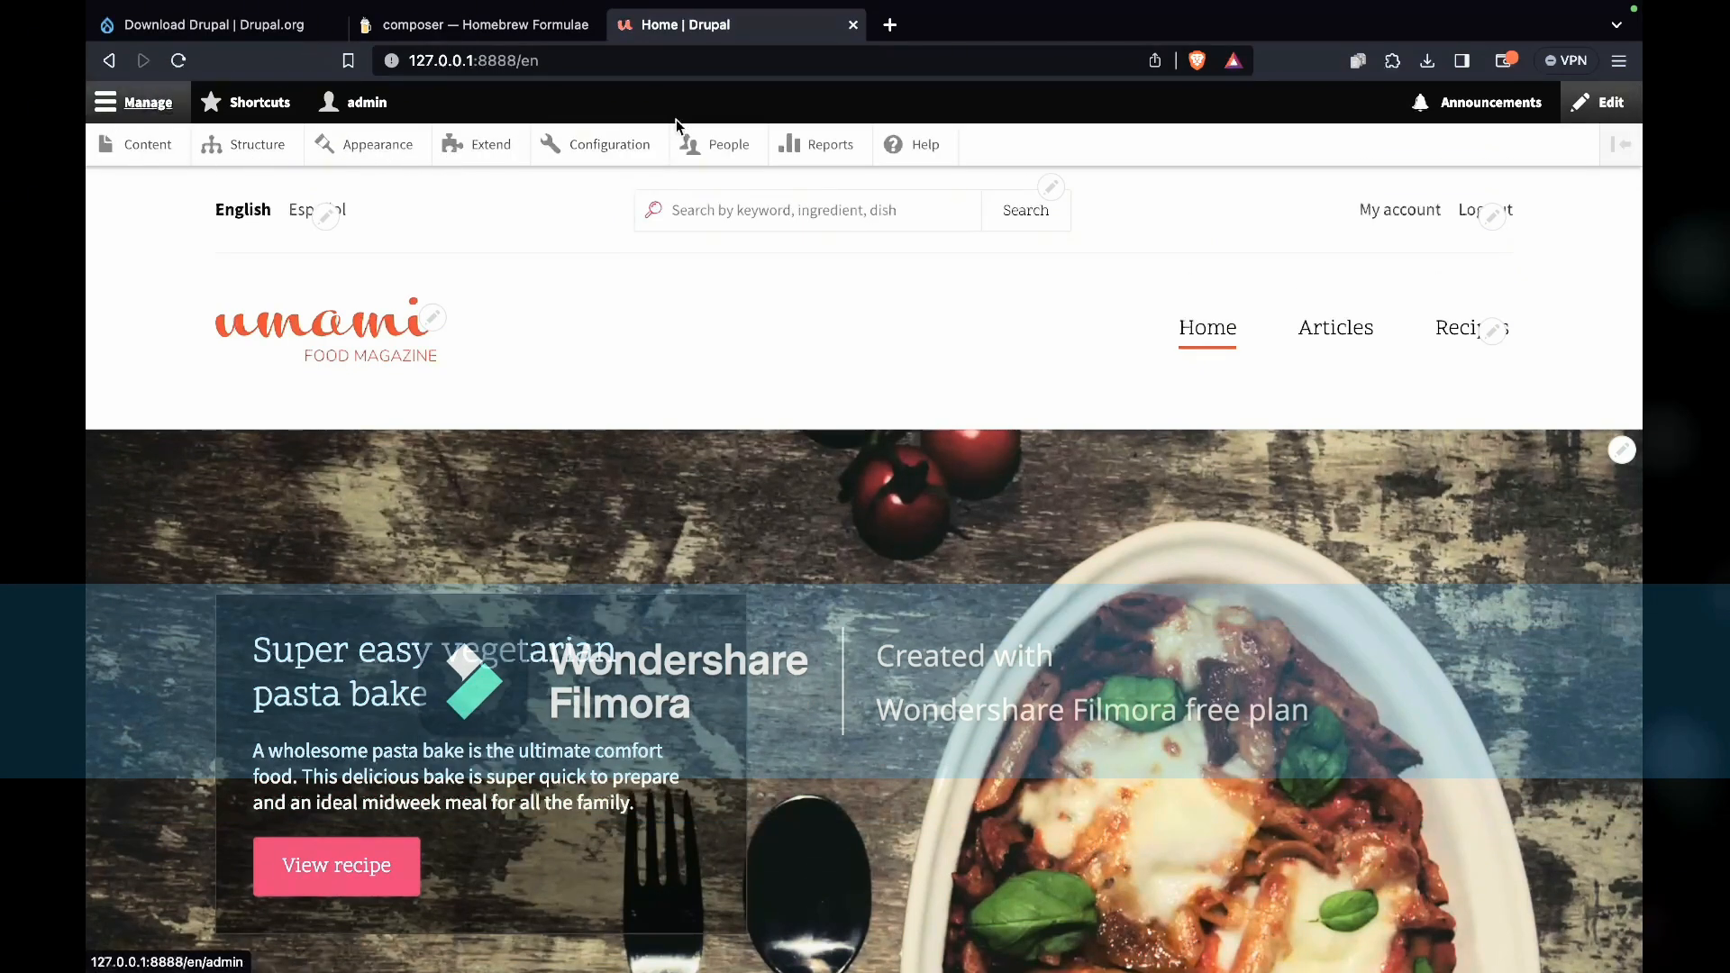
left_click(1623, 144)
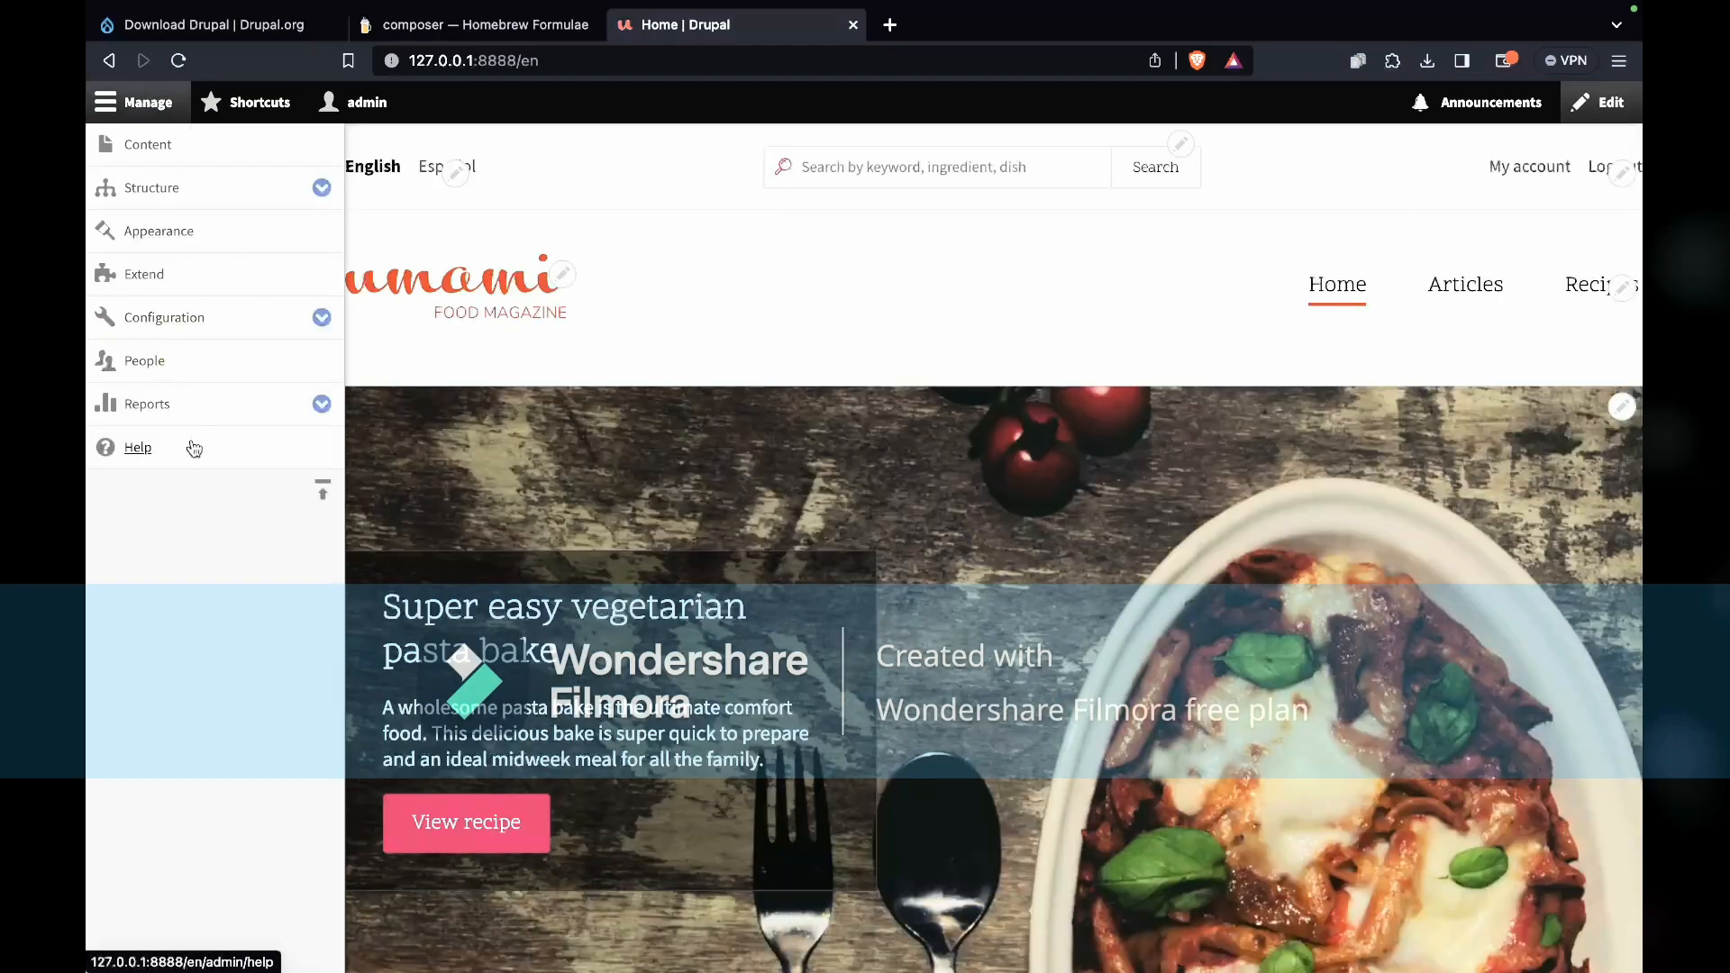
left_click(147, 144)
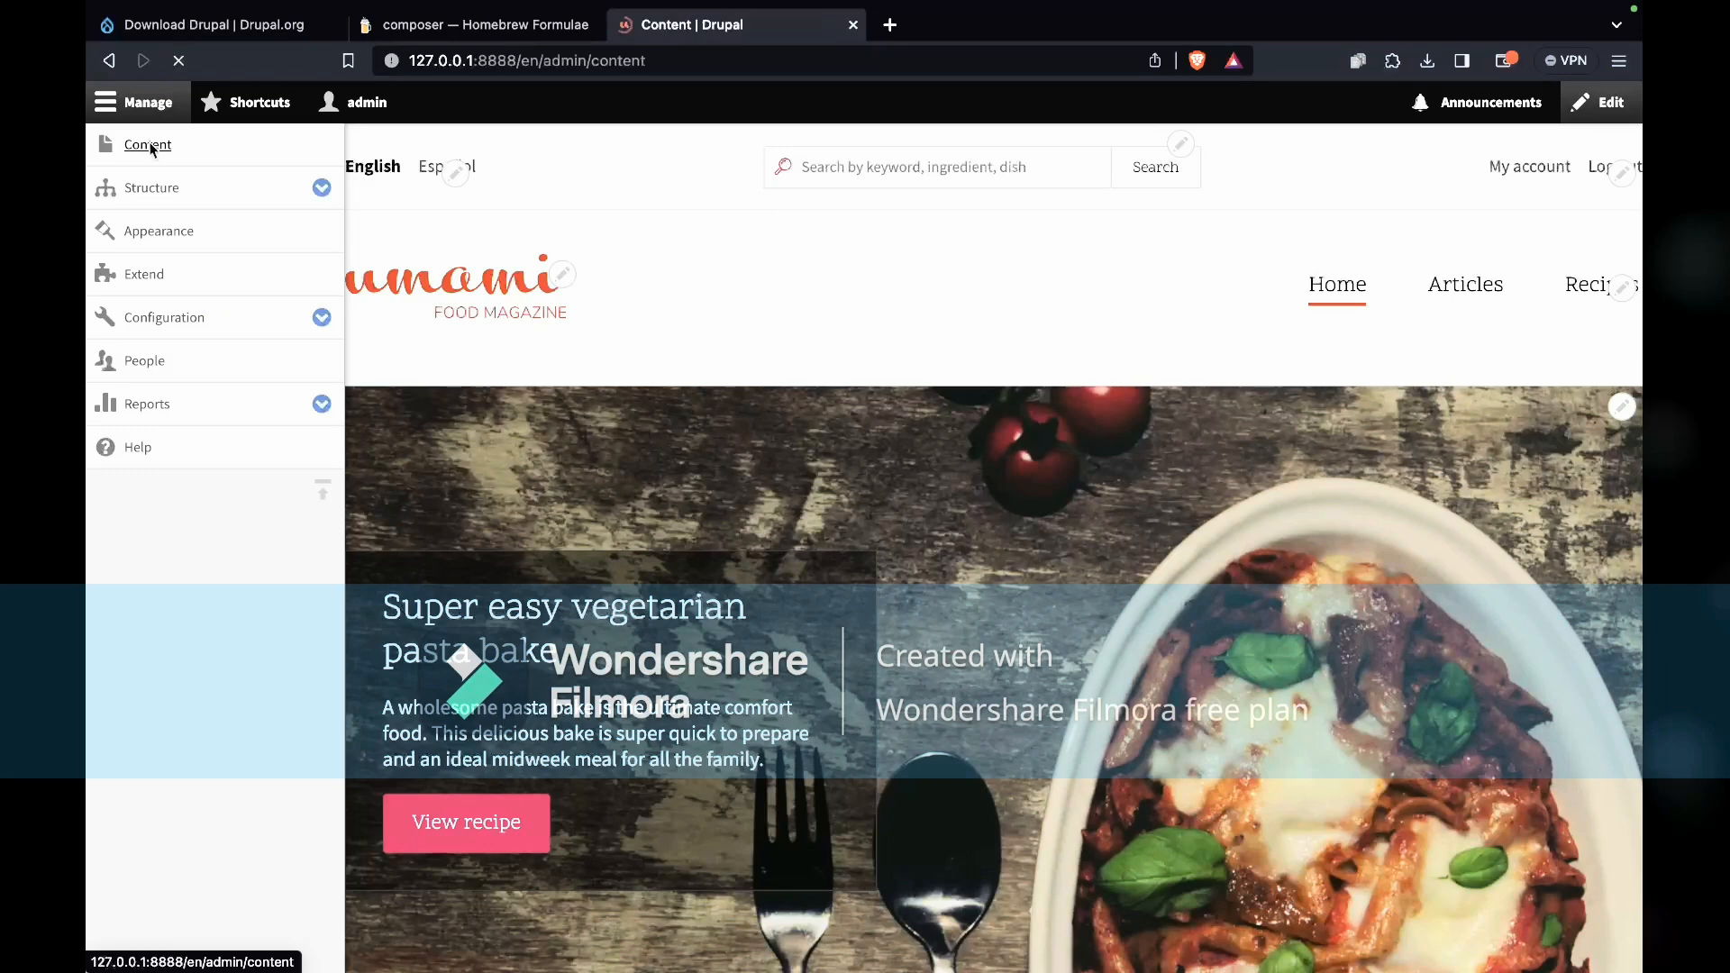
left_click(503, 401)
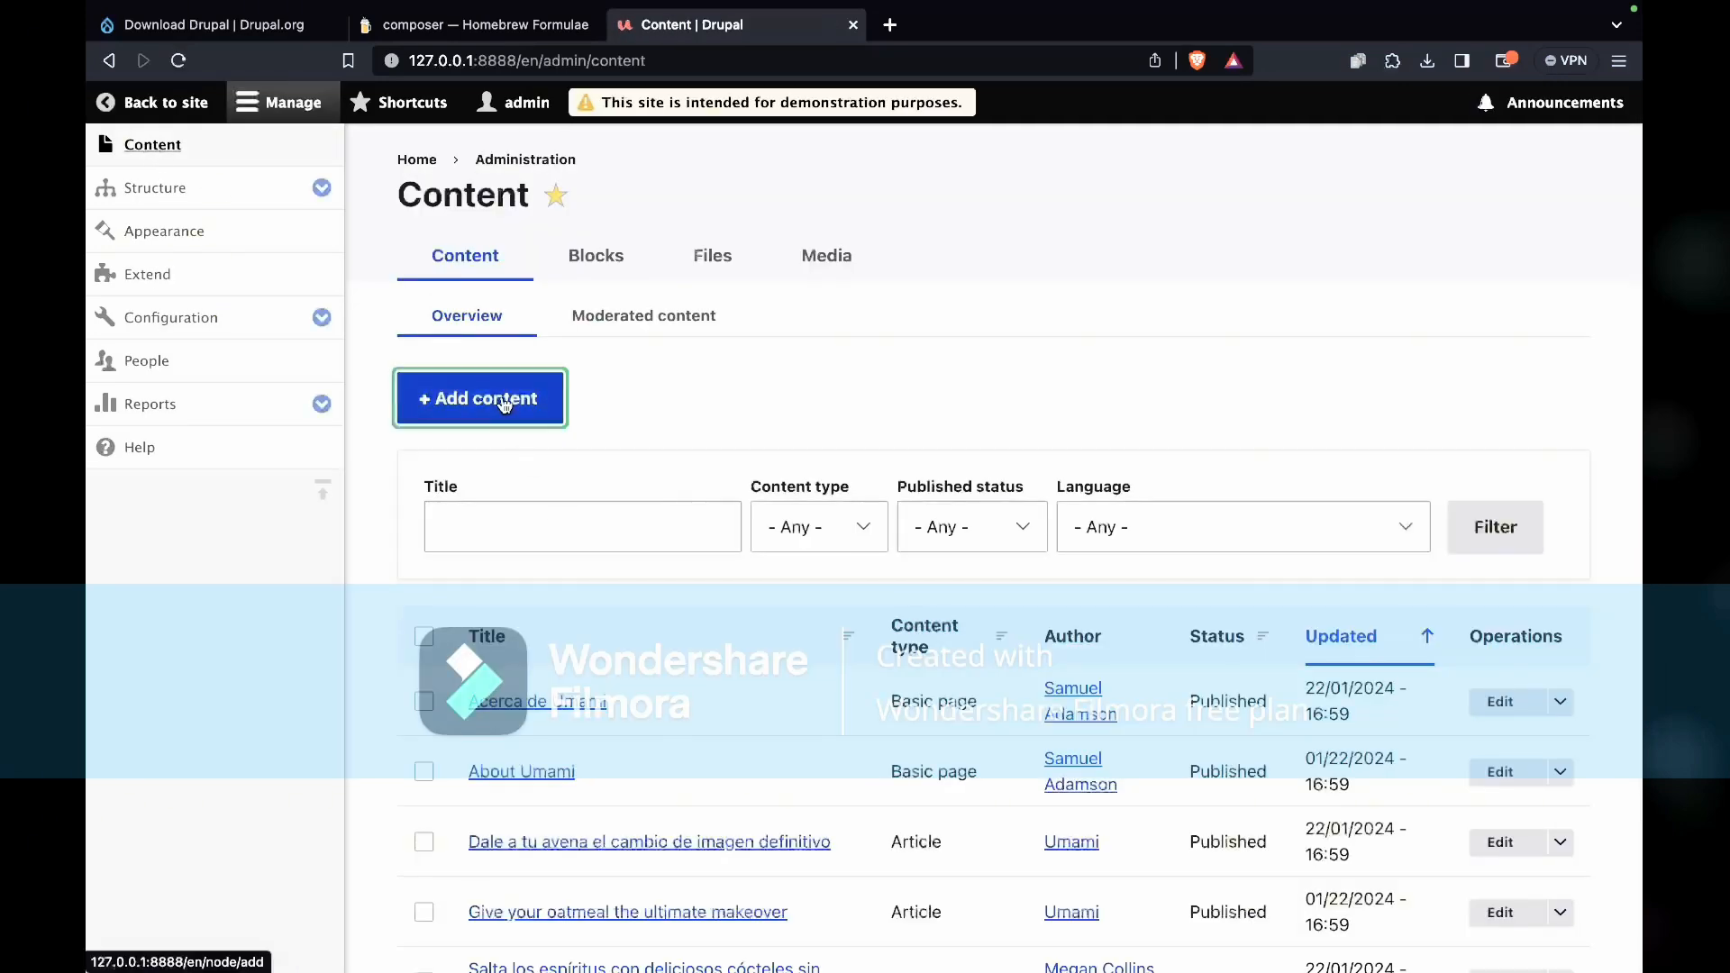
left_click(477, 303)
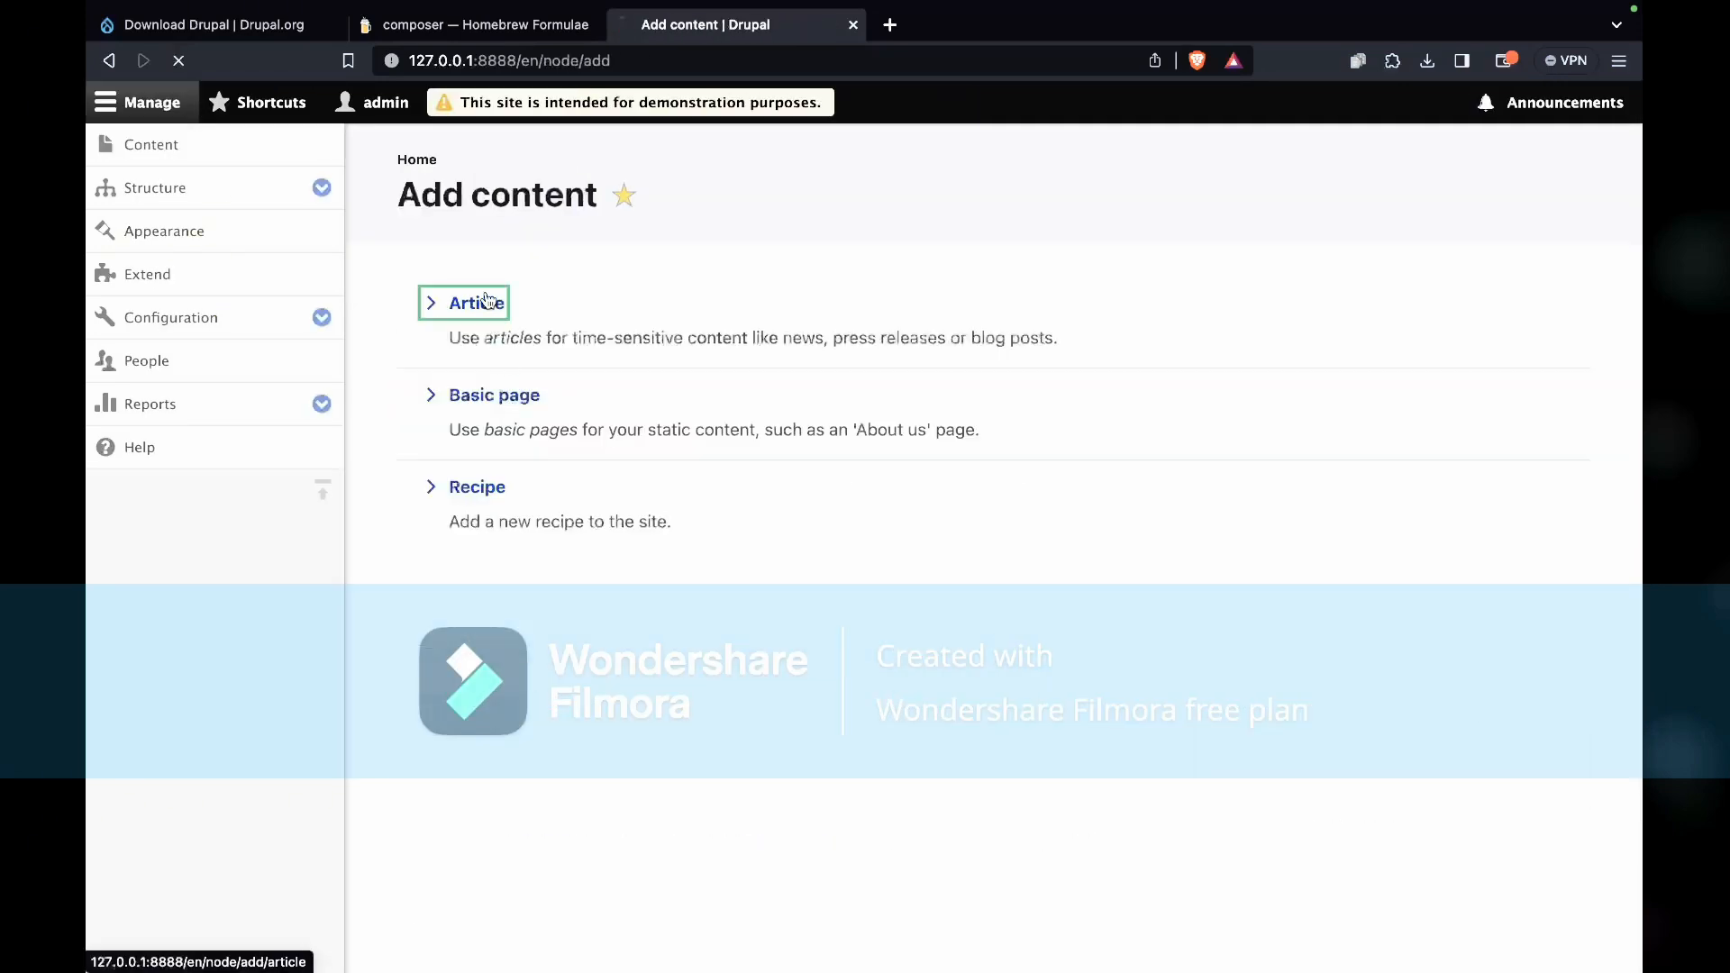
left_click(532, 362)
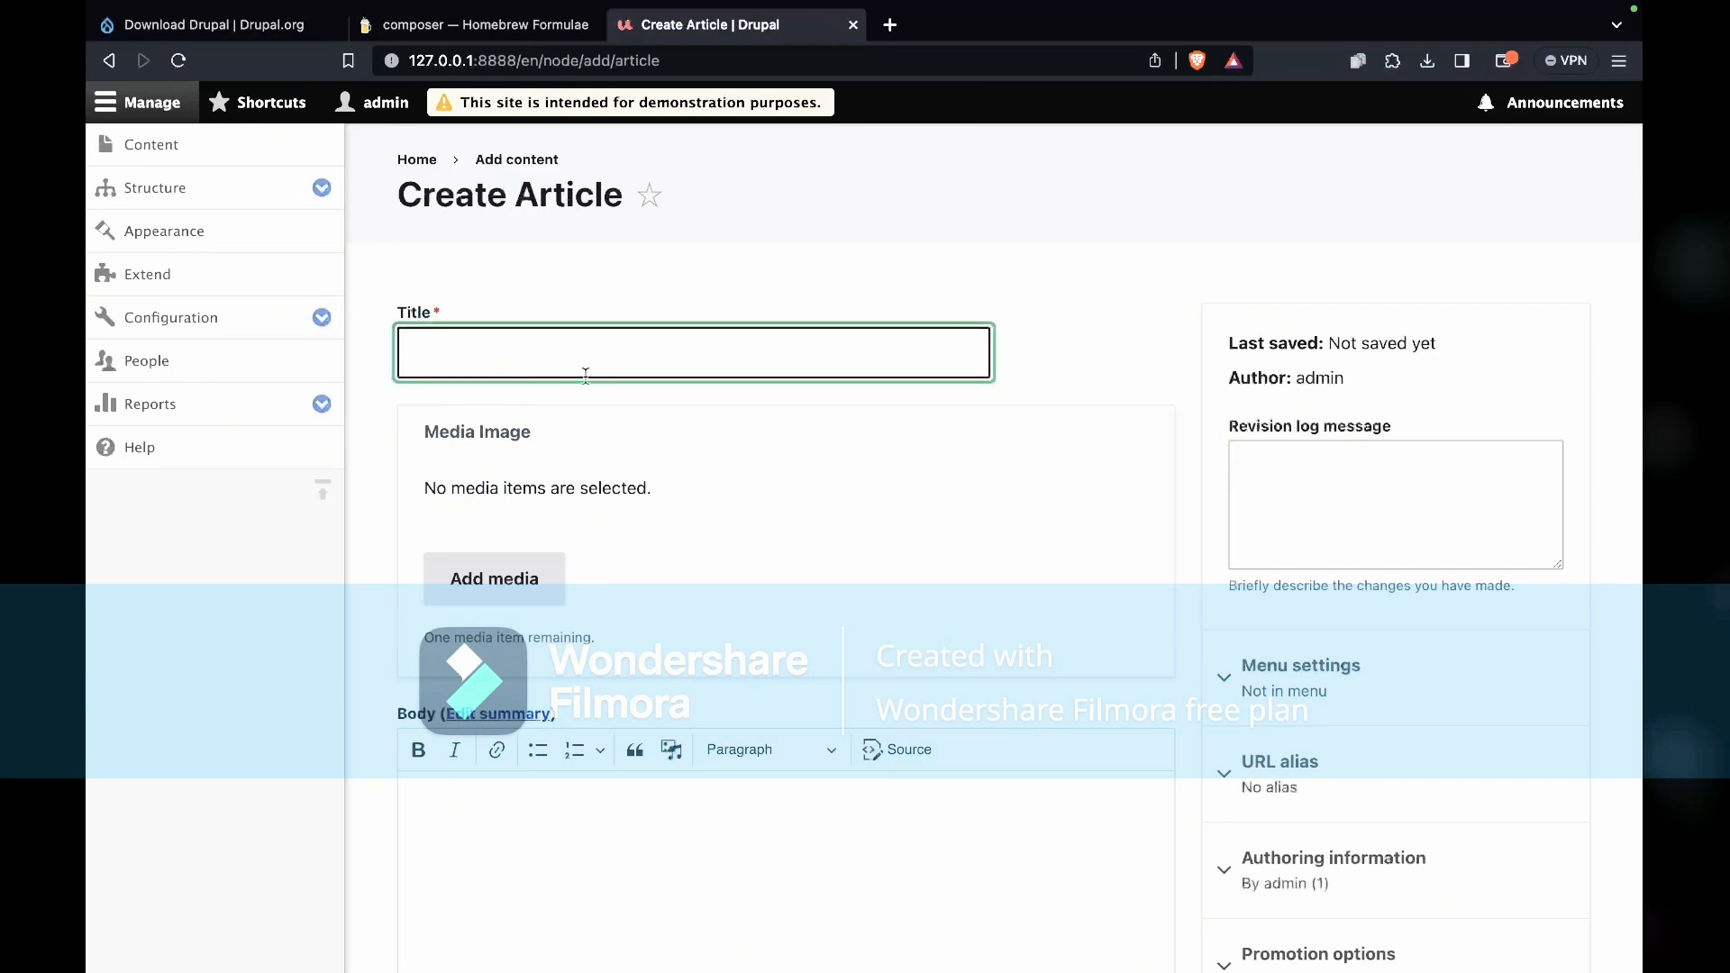
scroll(772, 560, "down", 8)
scroll(772, 560, "up", 8)
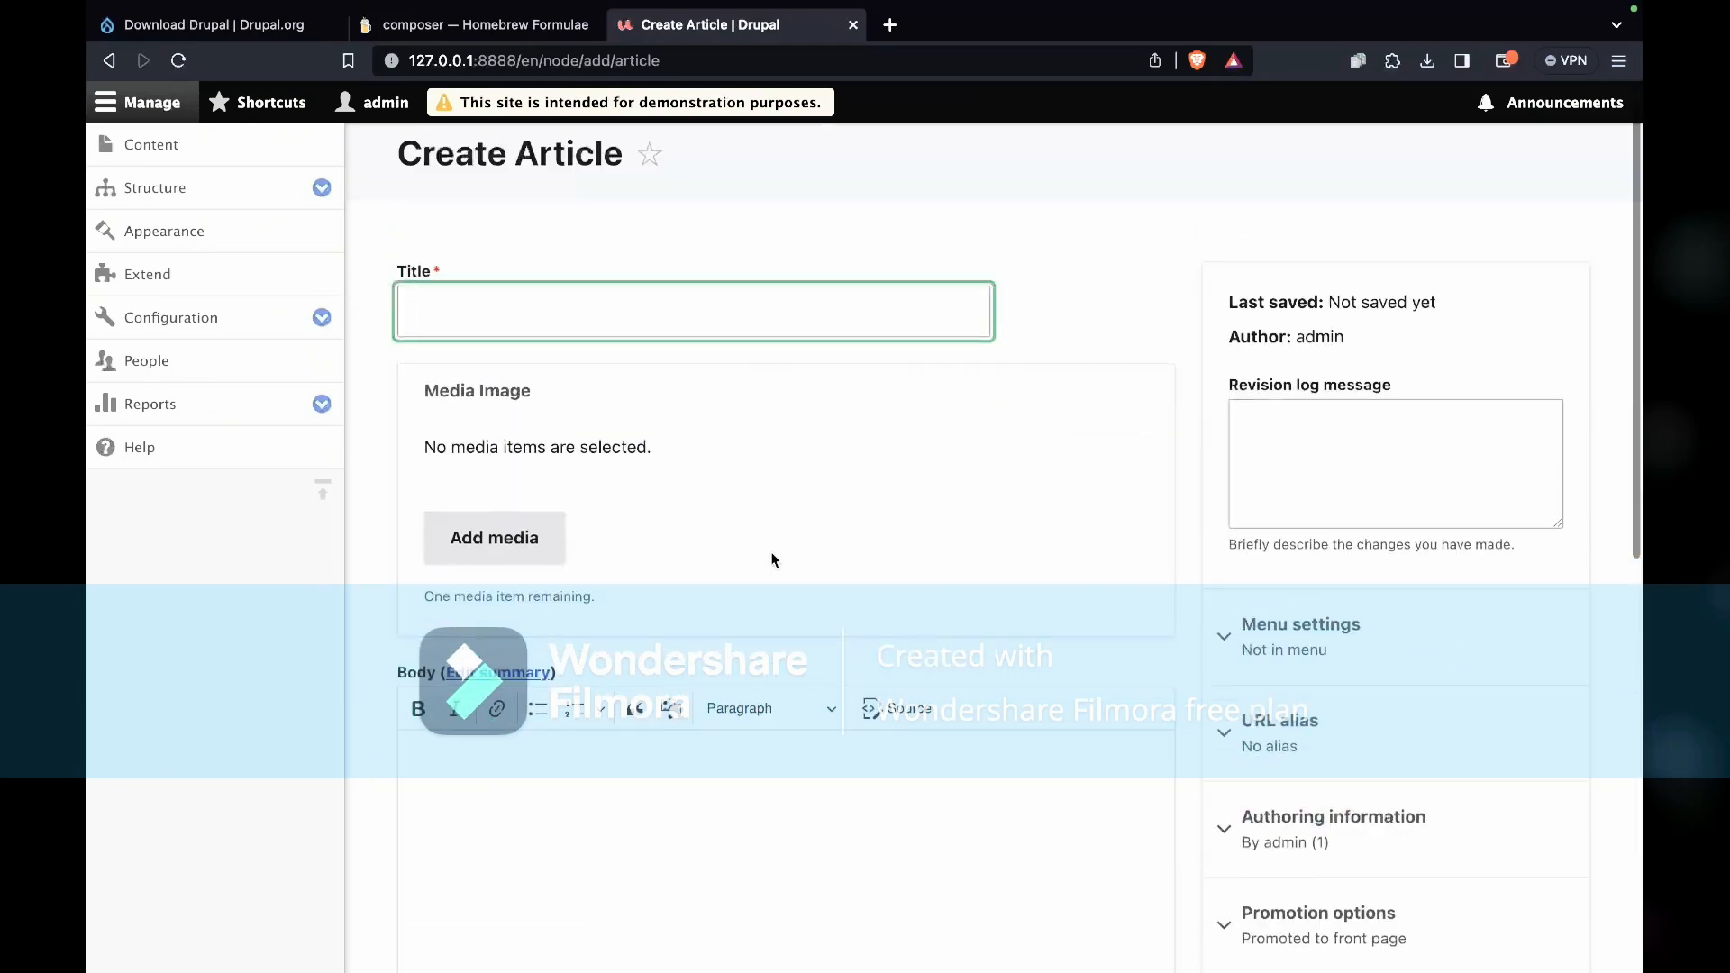
Leave the empty Article form without saving and return to the site's home page
left_click(144, 104)
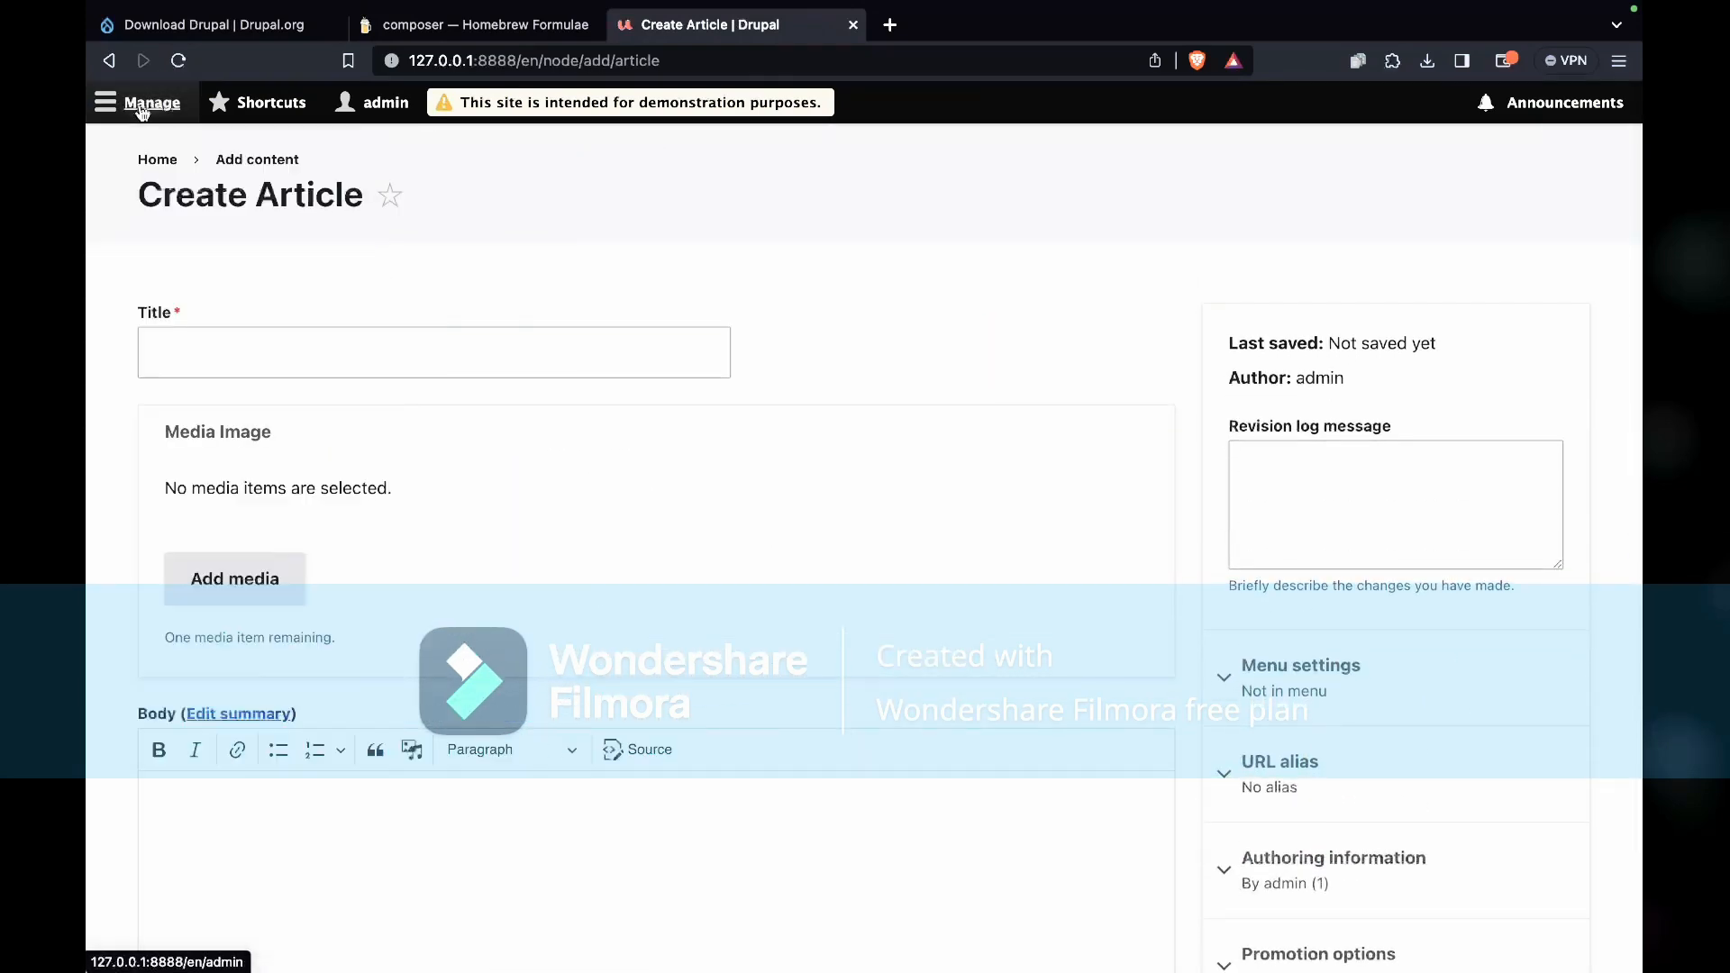
left_click(155, 159)
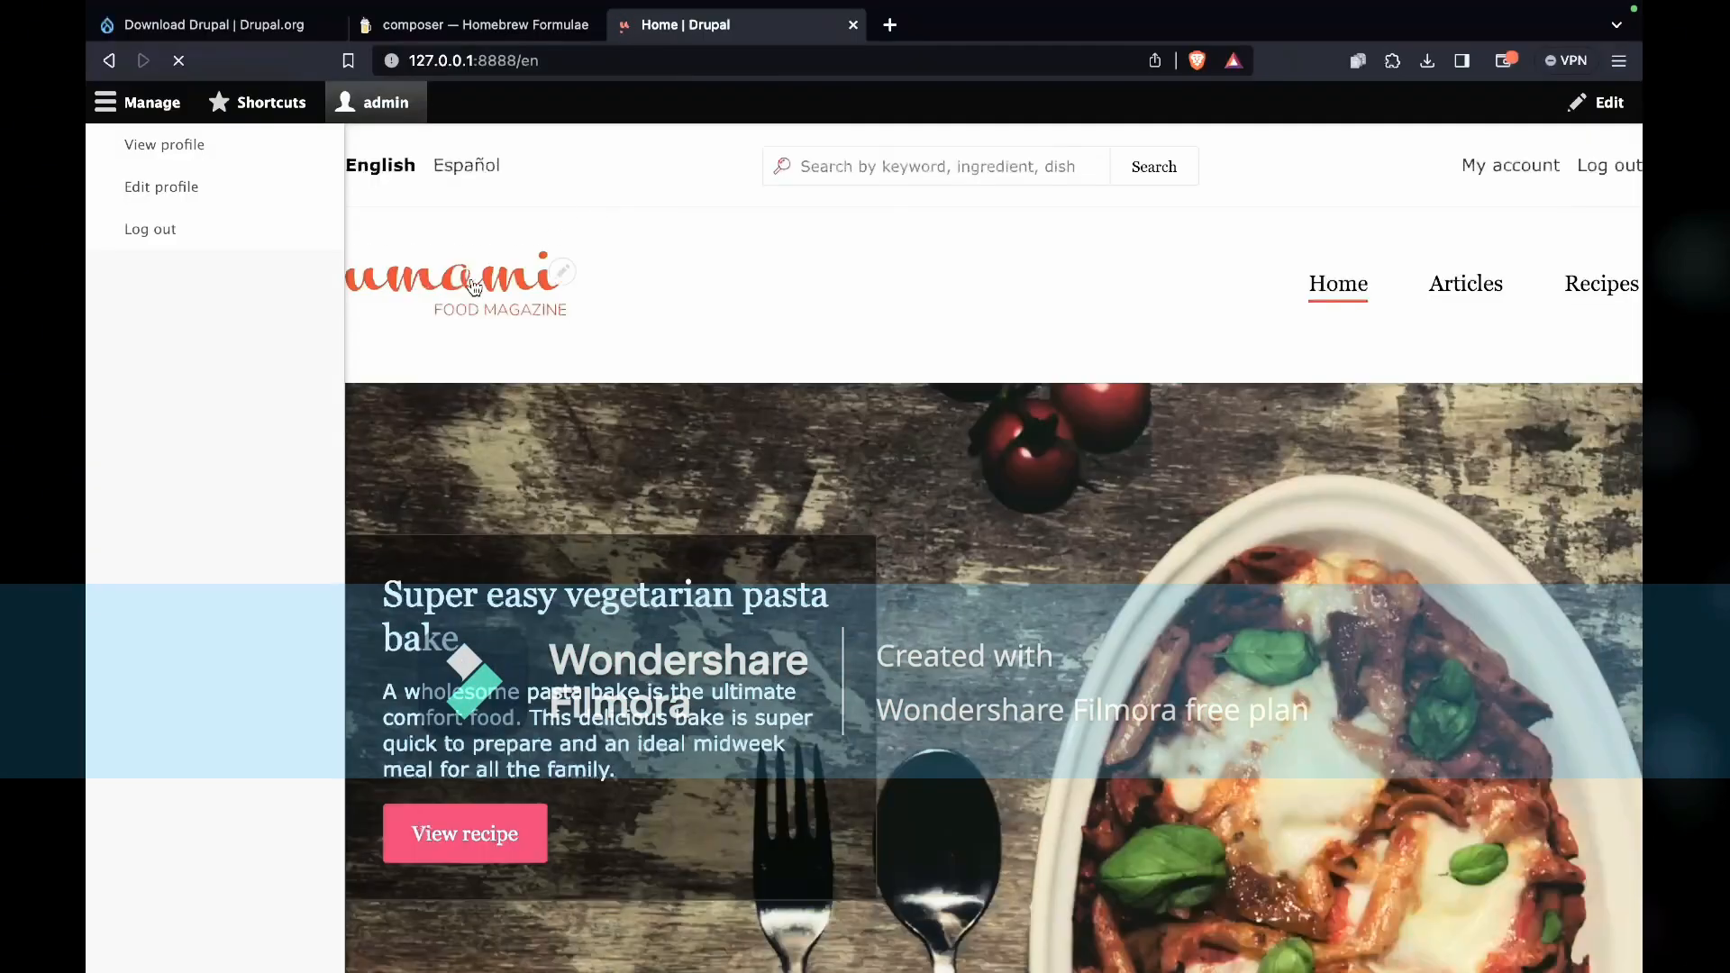
left_click(474, 286)
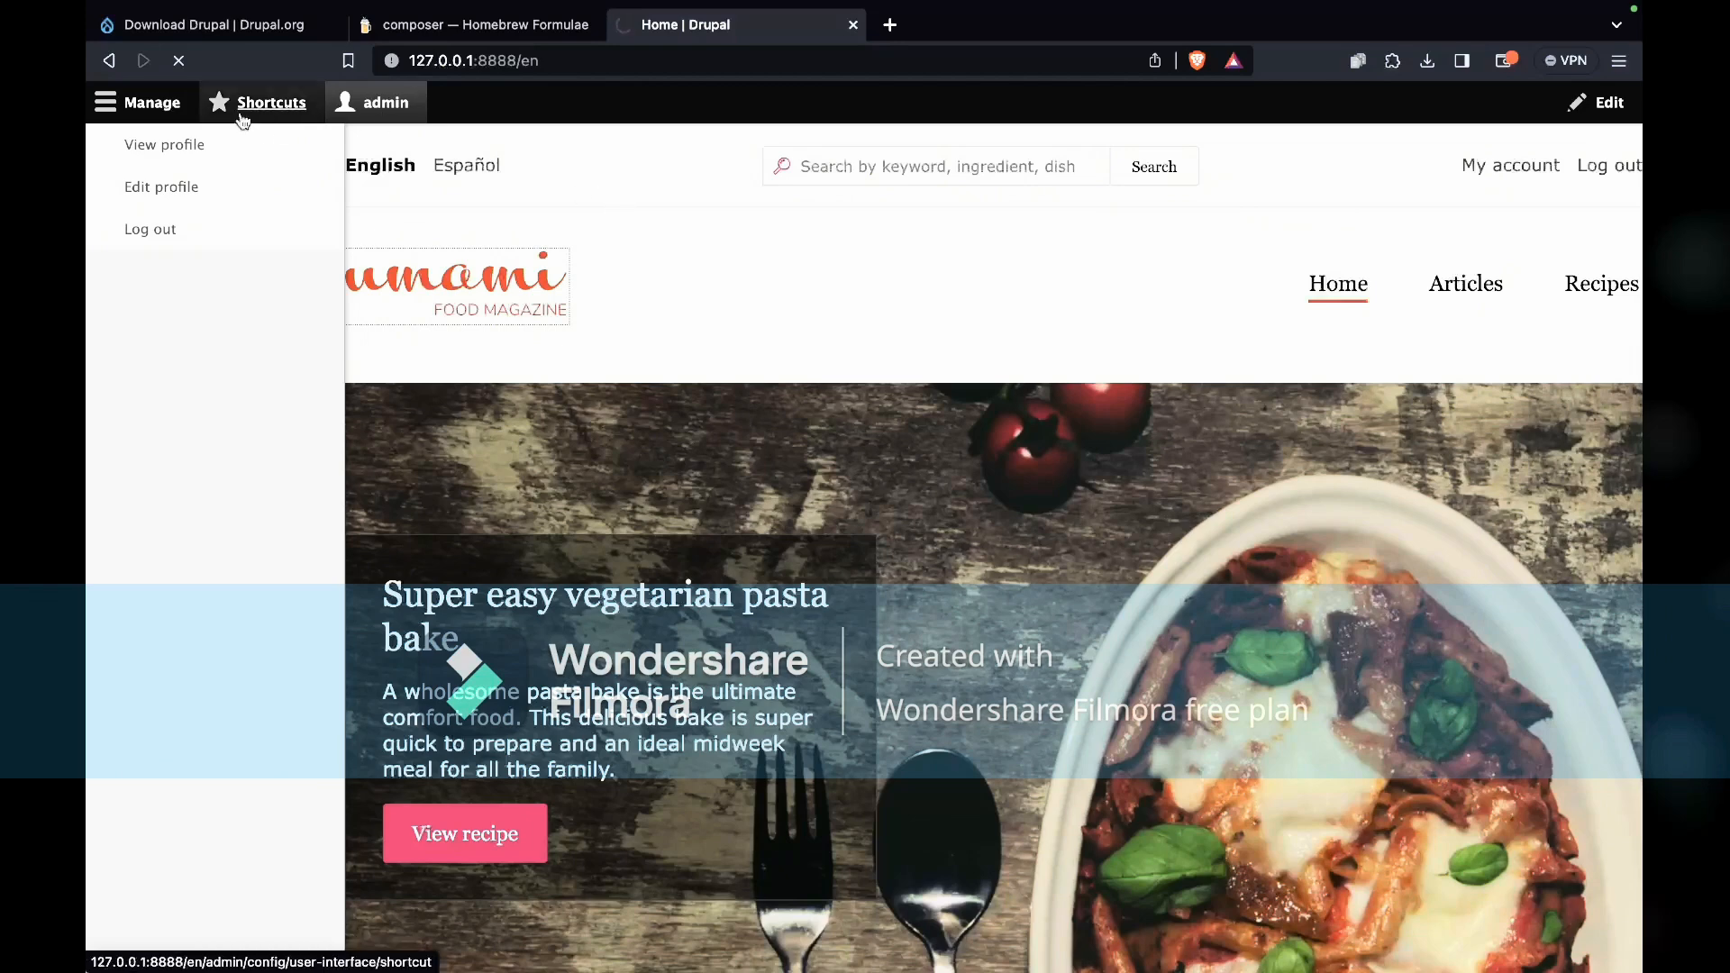
Expand the Configuration and User interface entries of the administration menu and open the Development settings
left_click(144, 105)
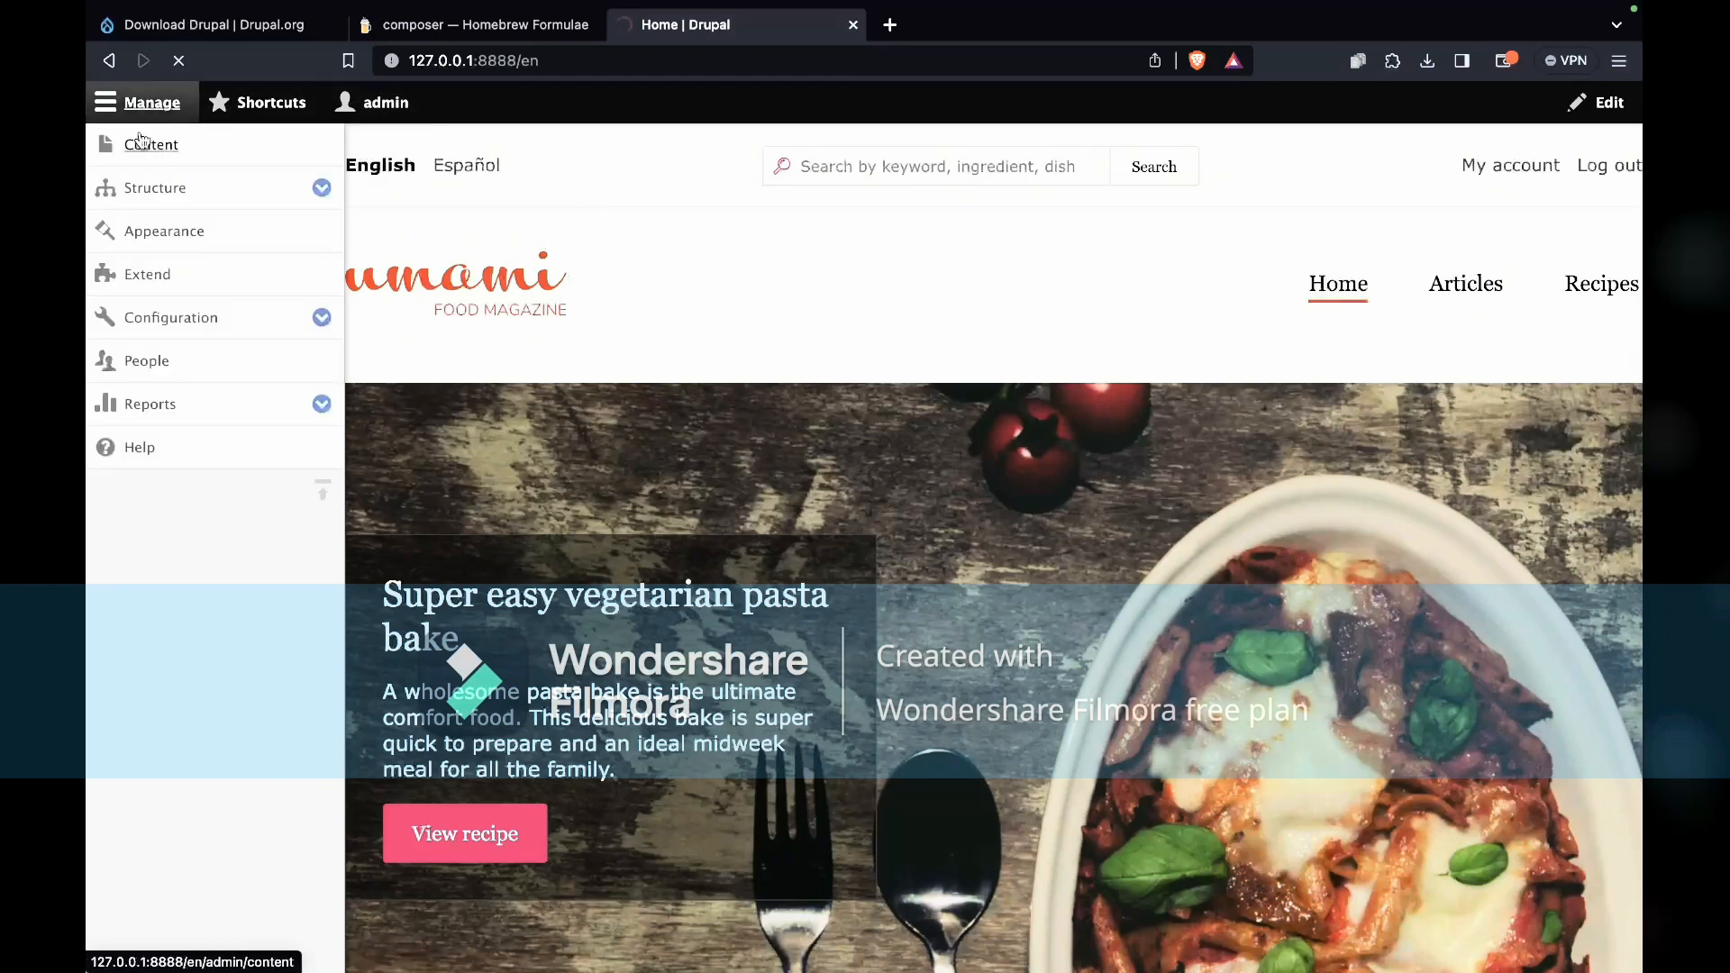
left_click(322, 318)
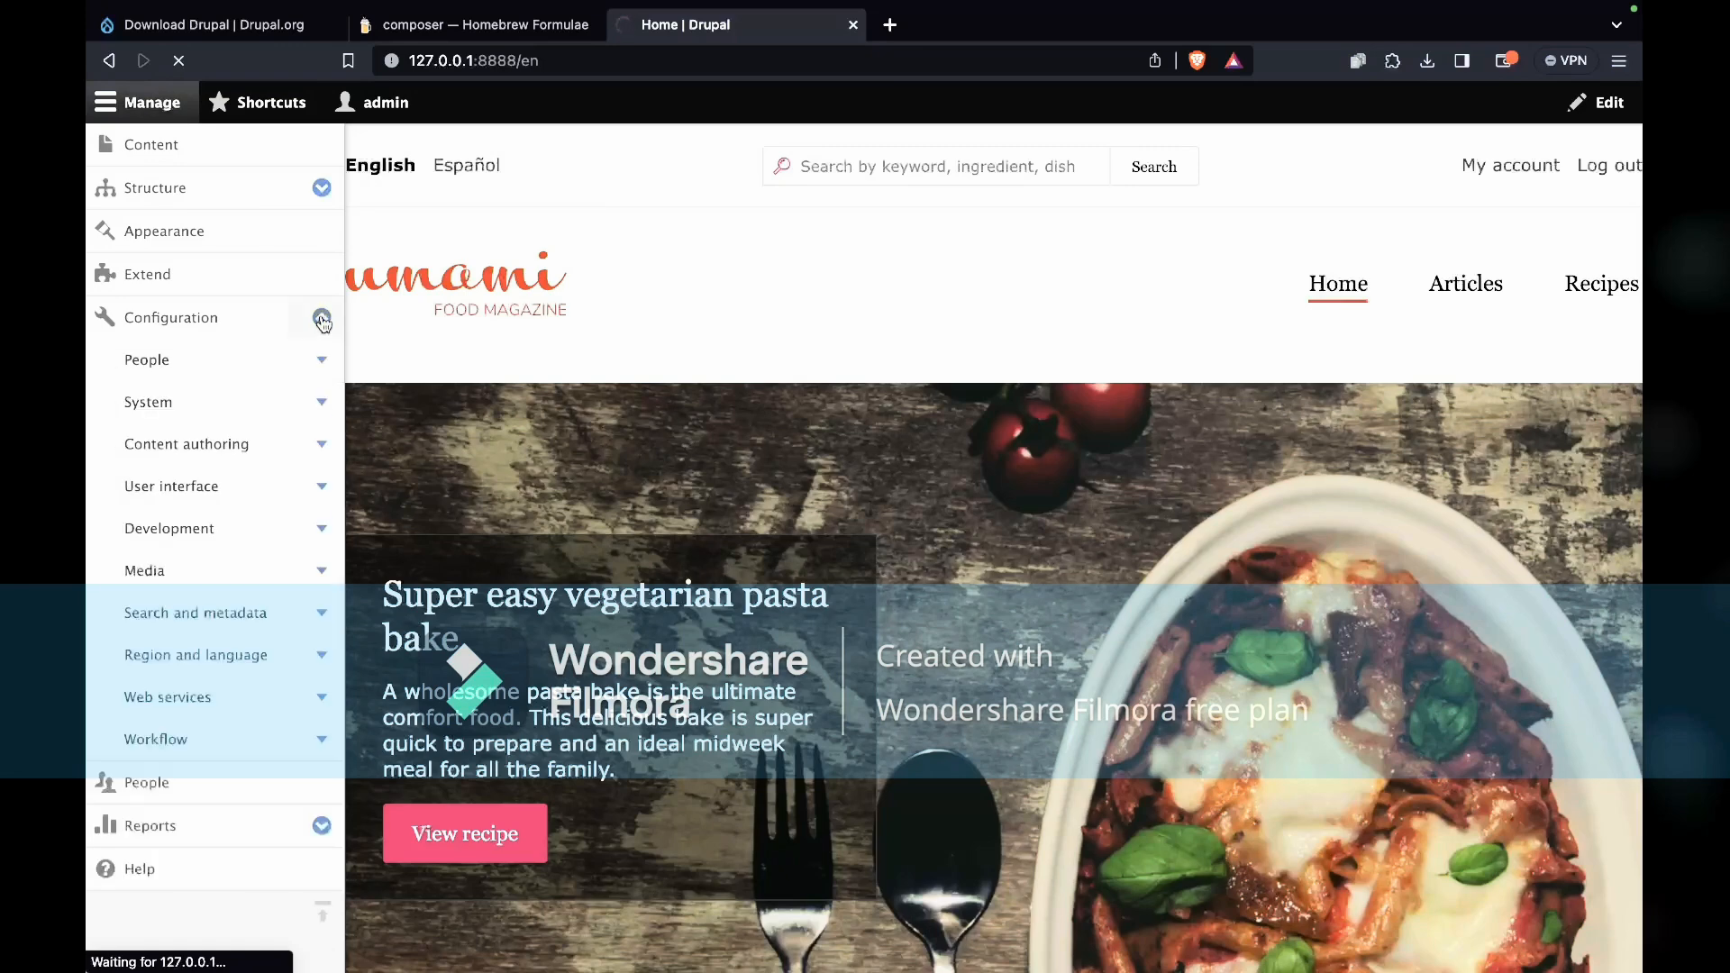
left_click(322, 486)
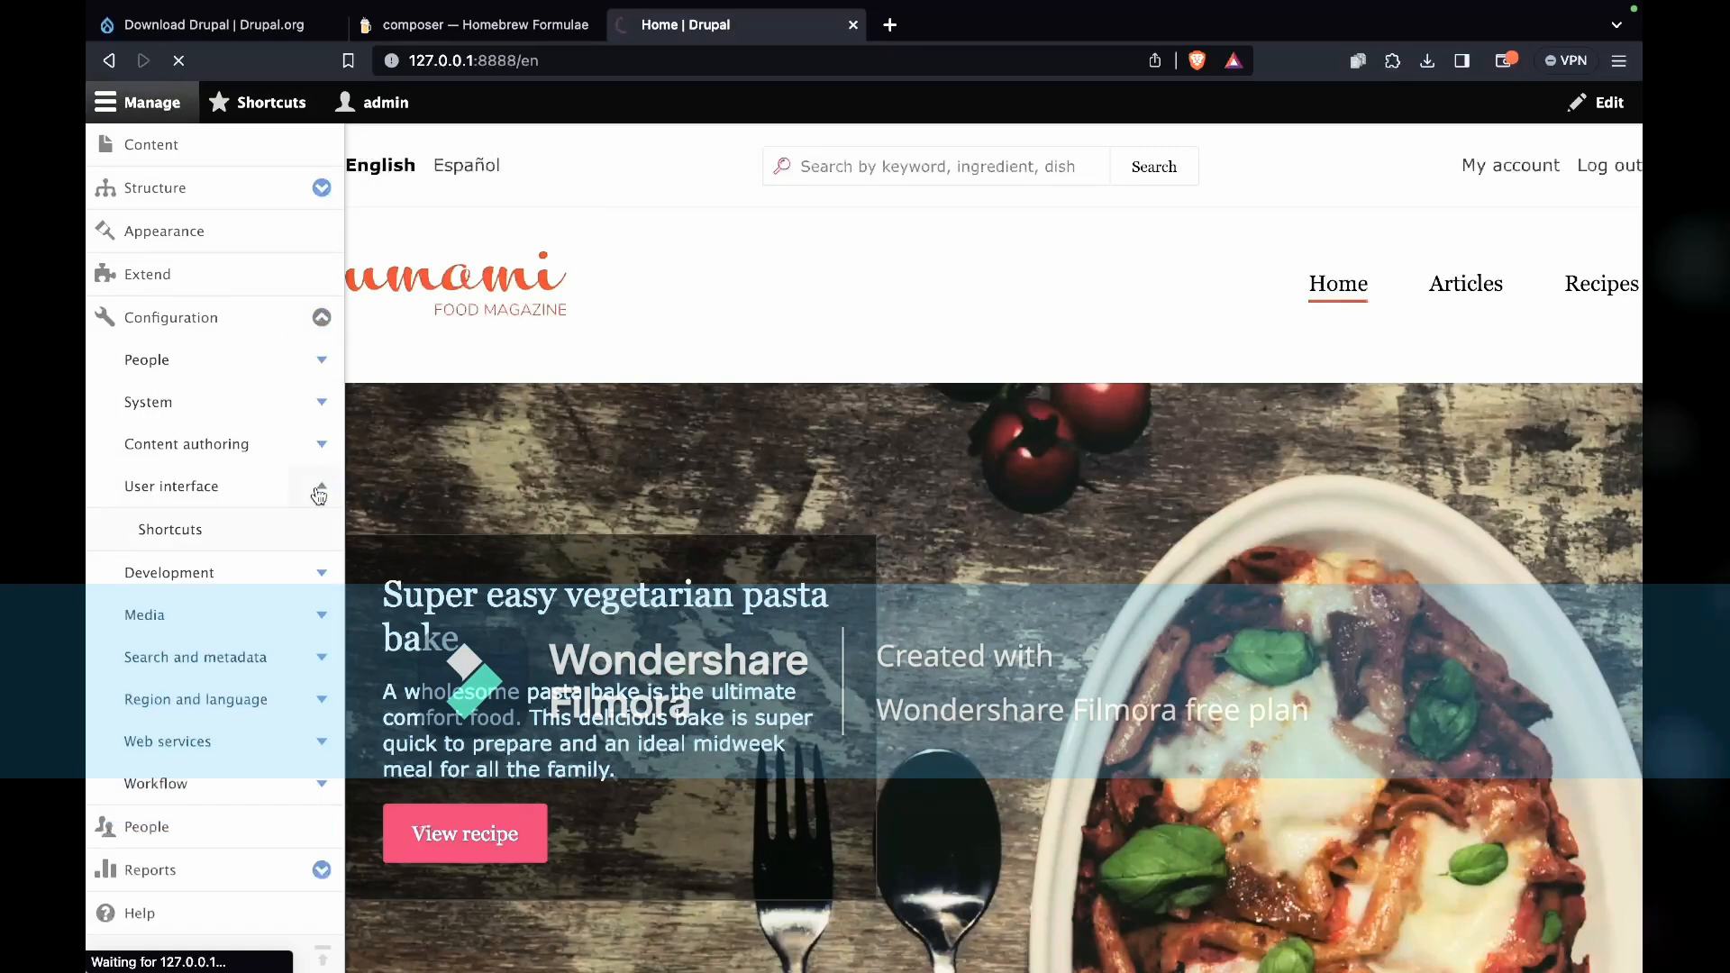
left_click(174, 579)
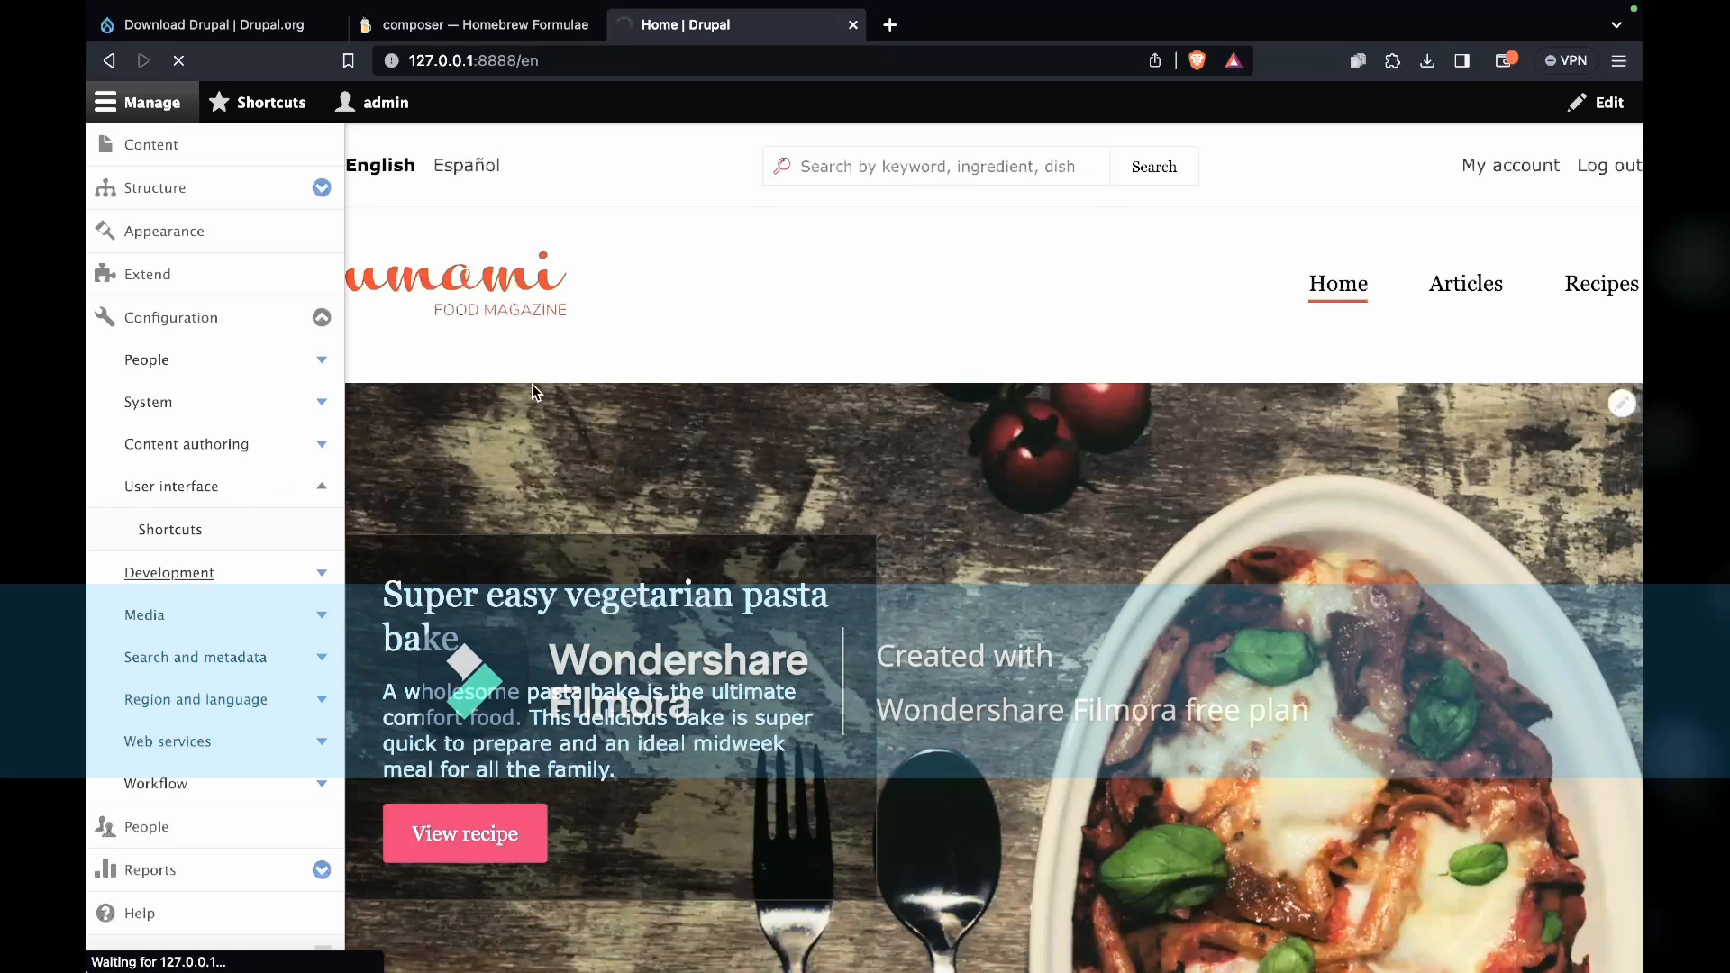